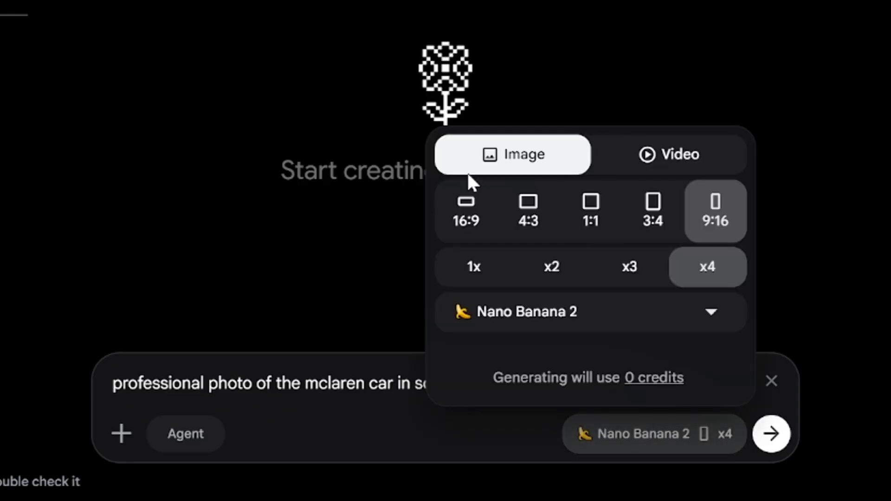
Step: Generate two 16:9 images with Nano Banana 2 from the entered prompt for a professional McLaren photo
click(460, 217)
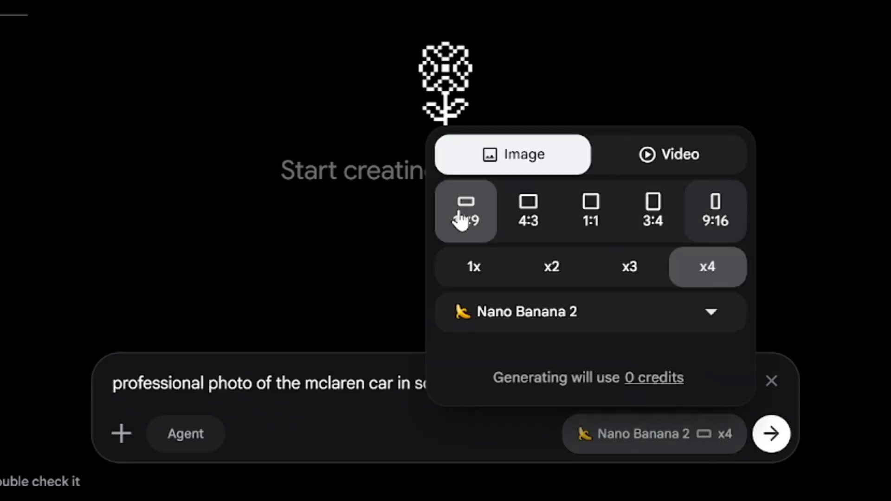
click(556, 271)
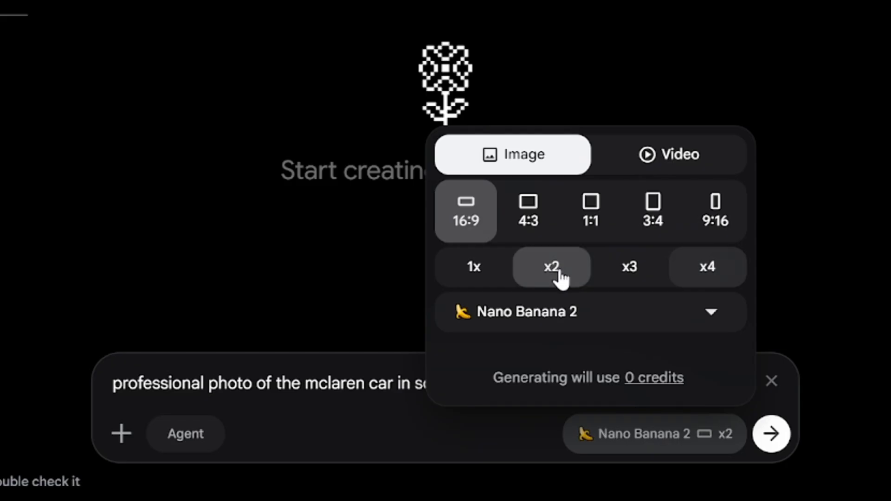
click(578, 327)
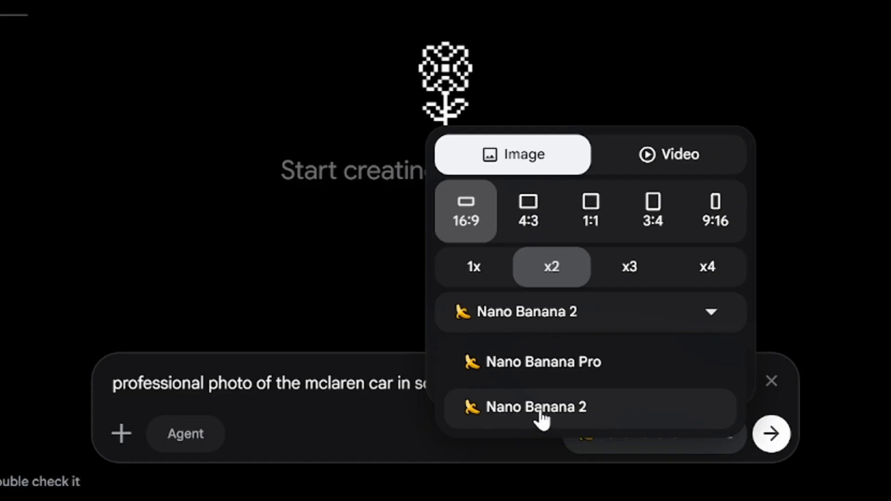
click(373, 410)
click(771, 434)
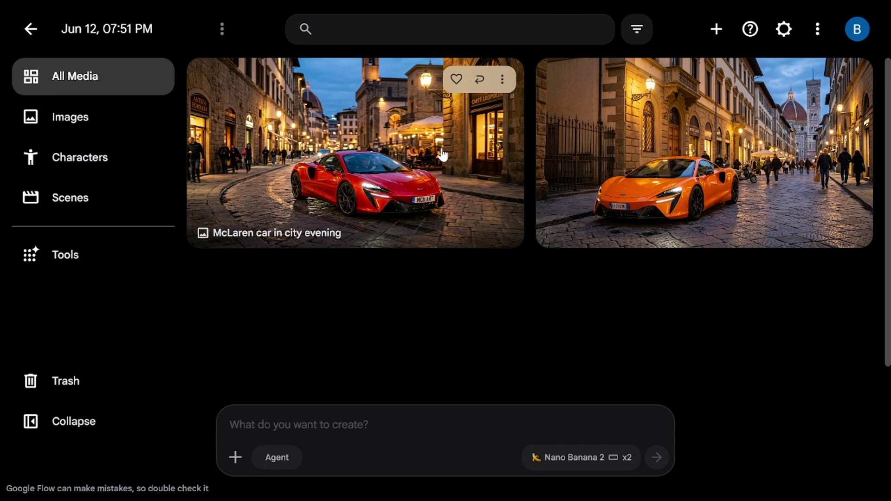
Step: Reuse the red McLaren image's prompt and check which further options the image offers
click(480, 83)
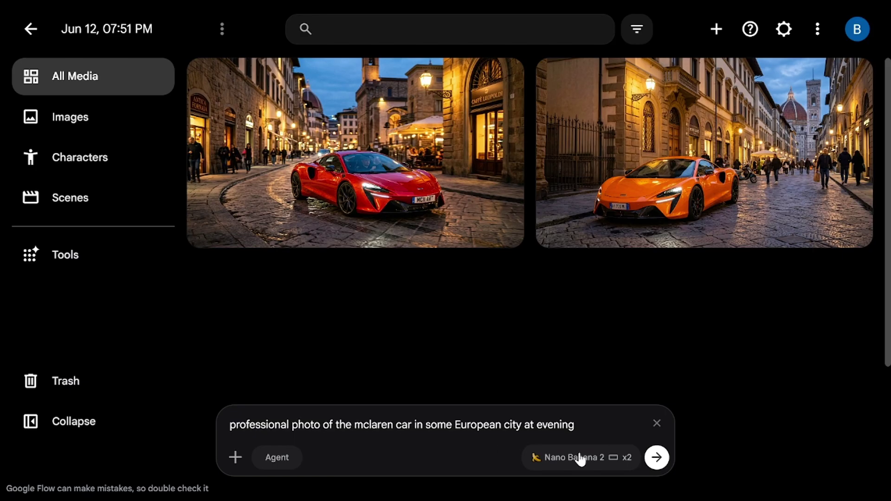
click(506, 82)
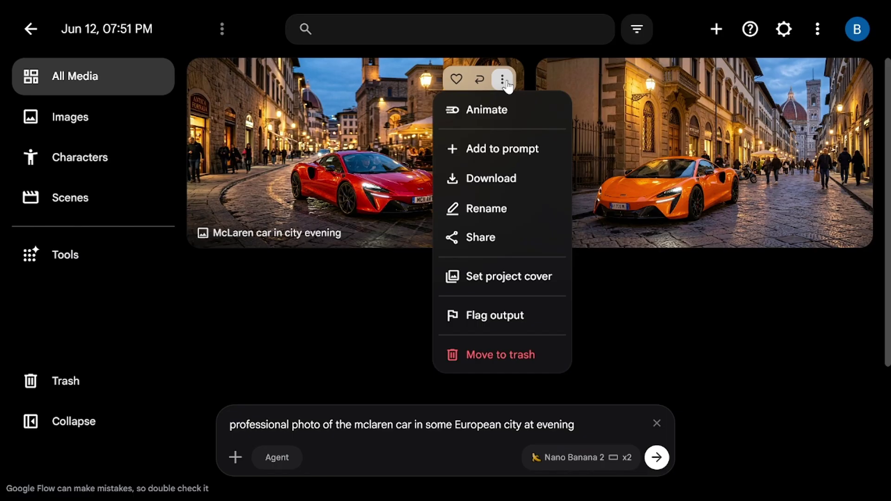
click(506, 82)
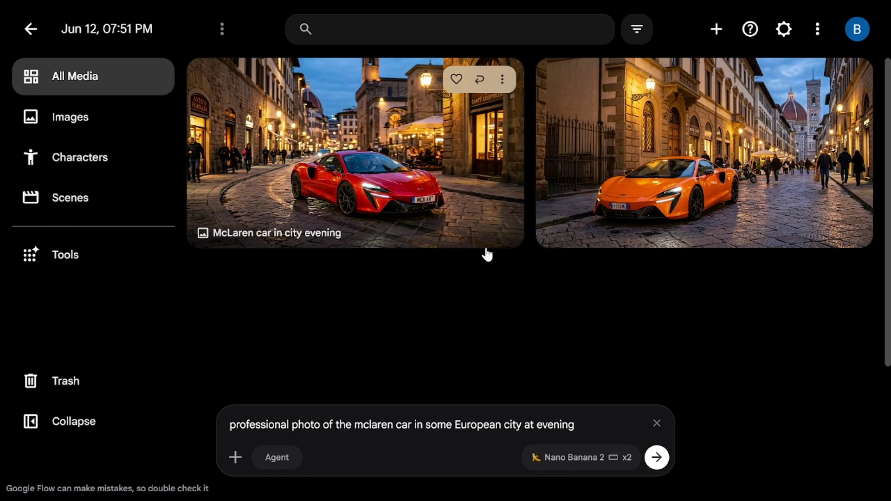
Step: Open the red McLaren image and examine its crop, drawing and selection tools
click(365, 133)
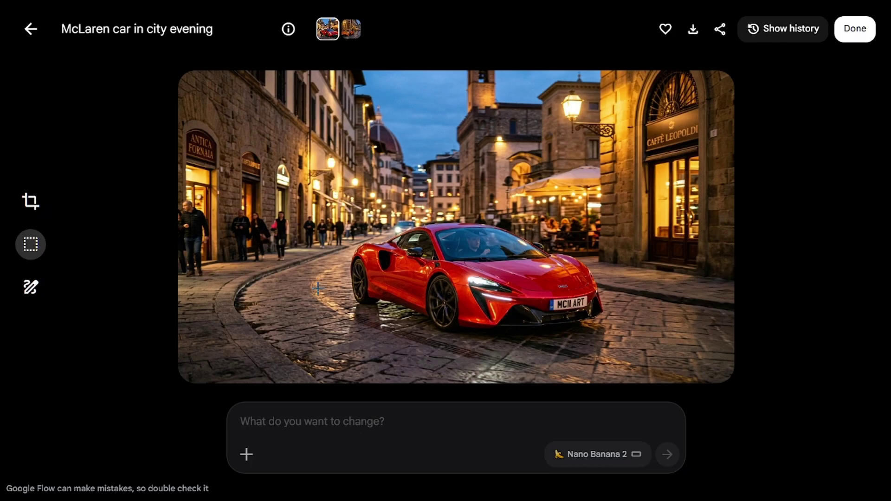
click(29, 203)
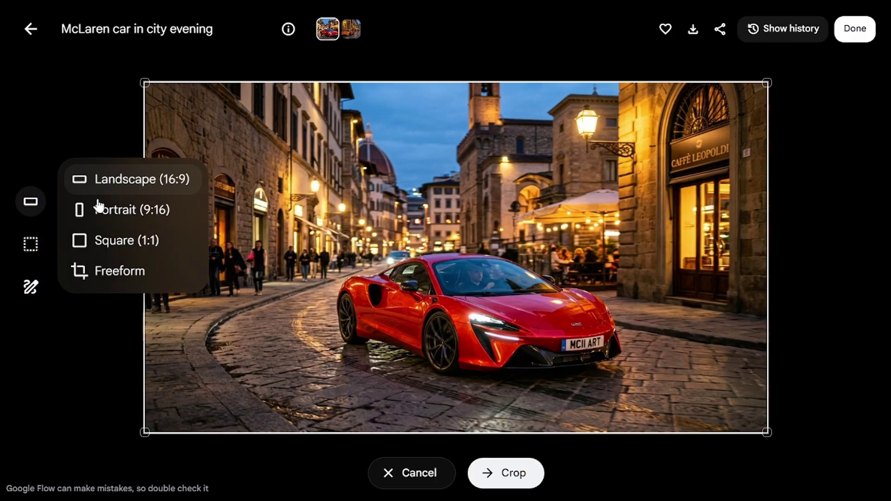
click(30, 287)
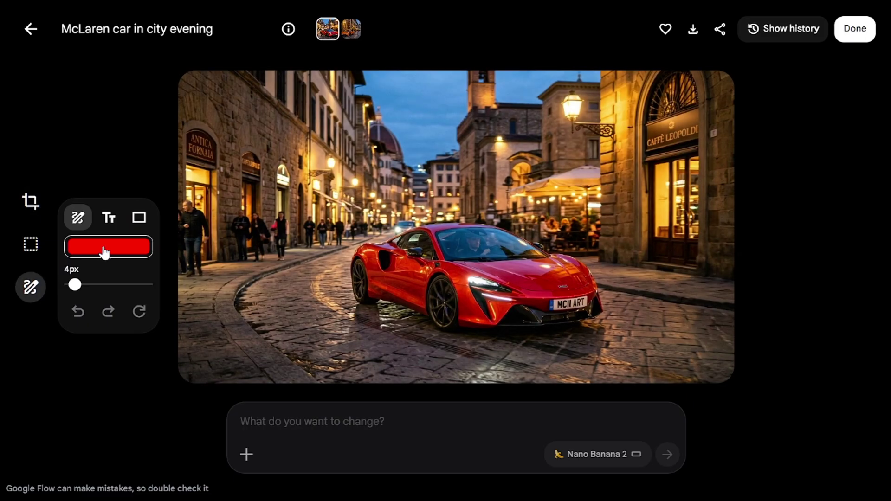
click(31, 247)
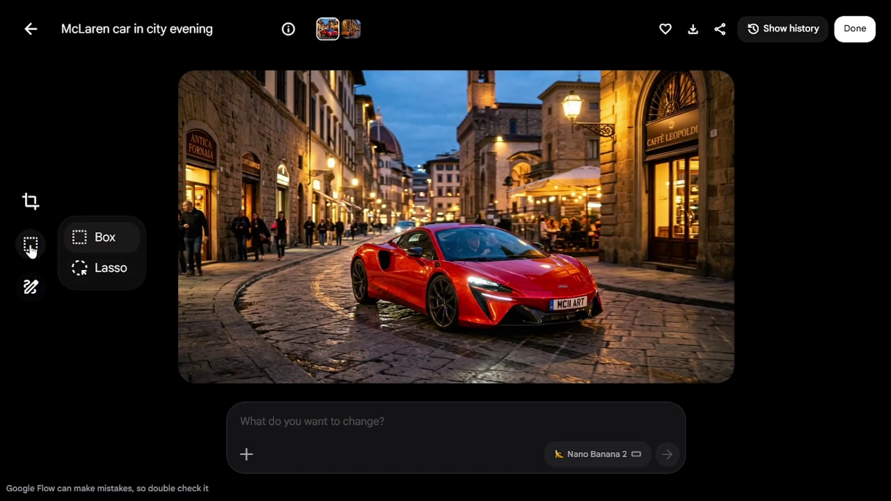
Step: Lasso the red car and submit the edit "make it matte black" for the selected area
click(99, 271)
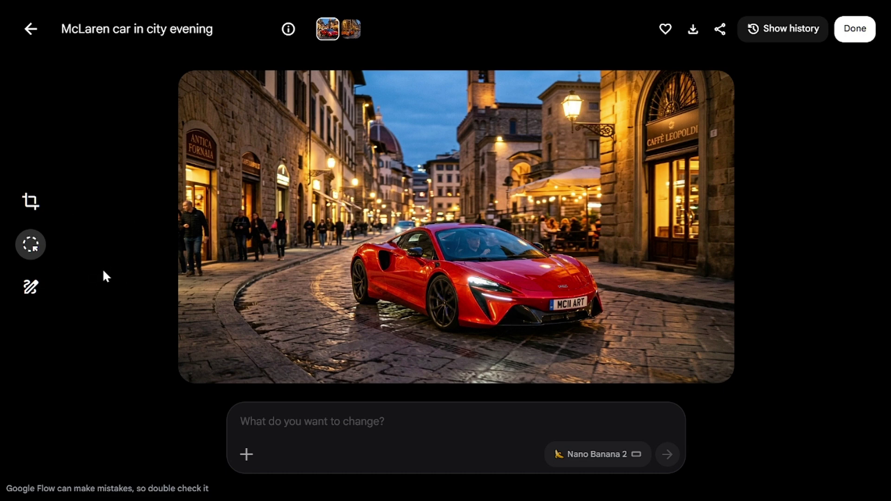
mouse_move(383, 214)
mouse_down()
mouse_move(597, 239)
mouse_move(456, 340)
mouse_move(339, 280)
mouse_move(339, 270)
mouse_up()
click(324, 422)
text(make it matte black)
key(Return)
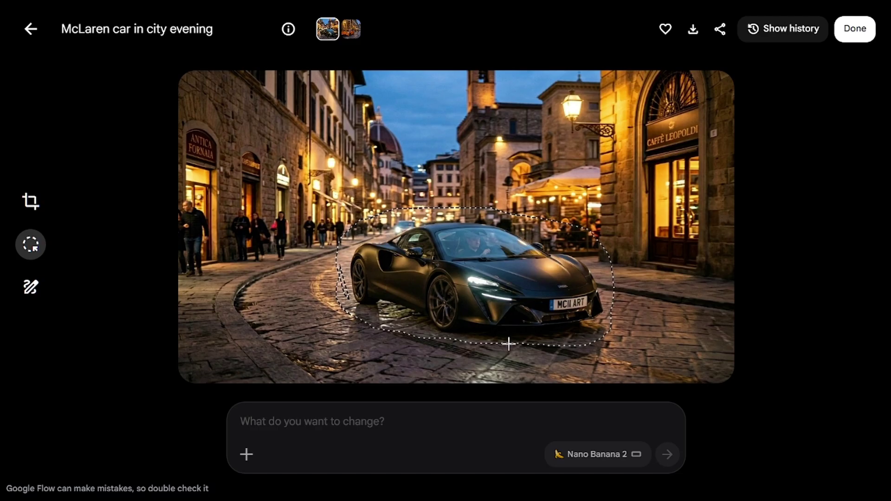
Step: Reopen the edited McLaren image, switch back to its original red version in the history, and return to the project media
click(30, 29)
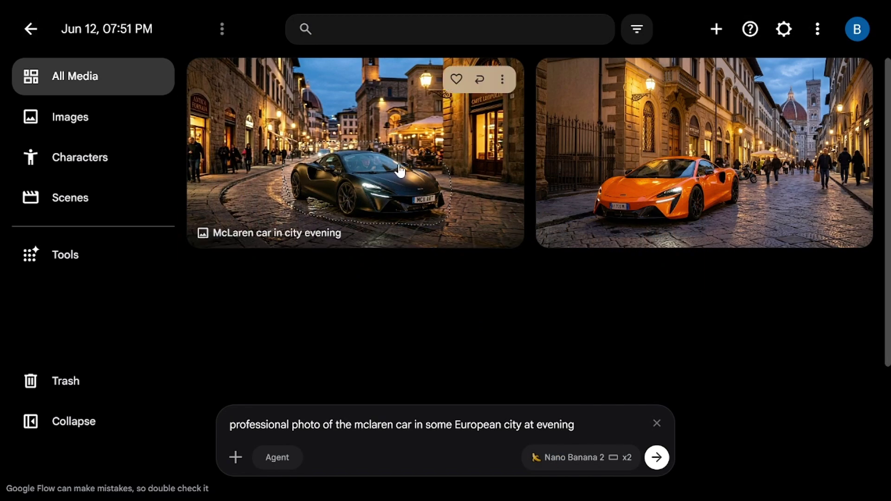
click(356, 176)
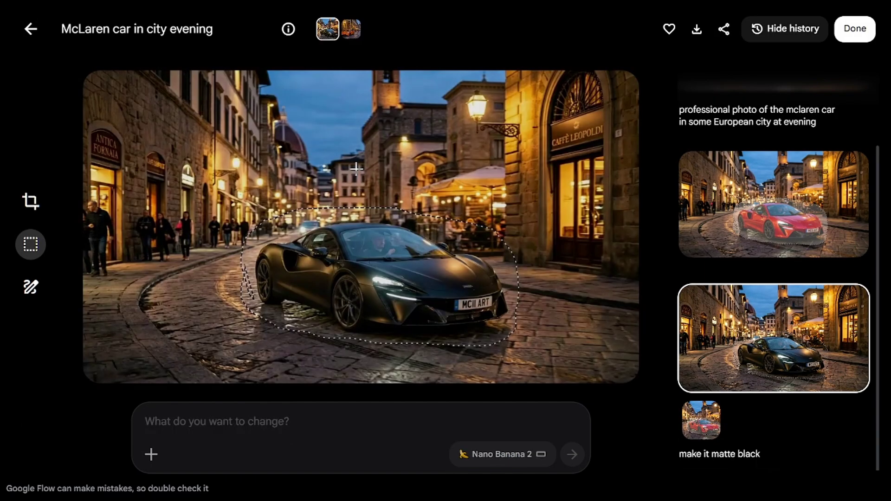
scroll(746, 220, up, 3)
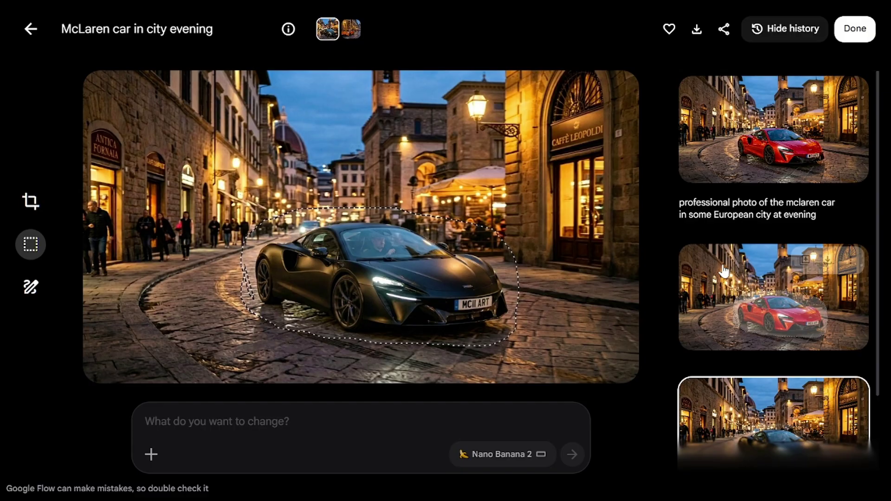
click(752, 139)
scroll(750, 140, down, 1)
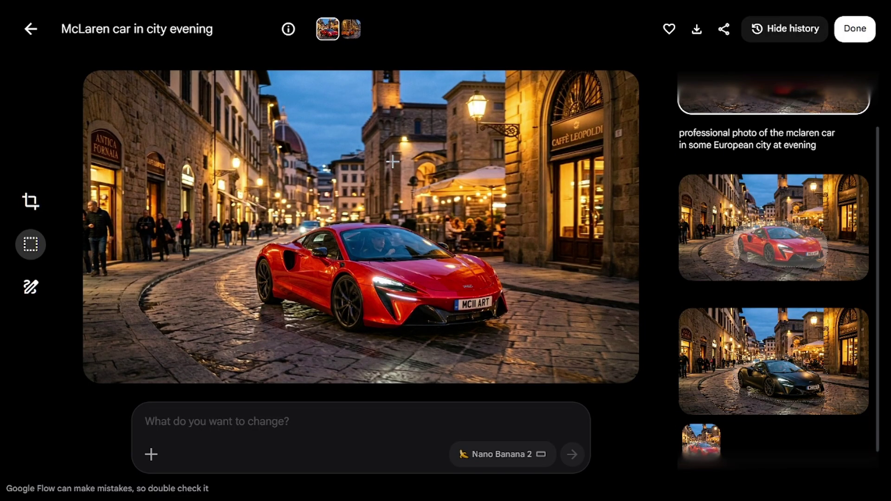
click(41, 33)
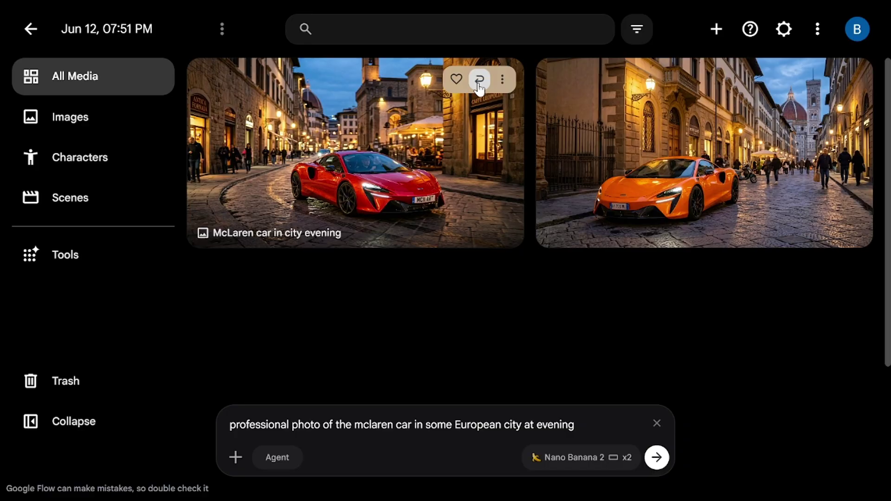
Step: Generate a single image using the red McLaren picture as reference with the prompt "make the car matte black"
click(501, 84)
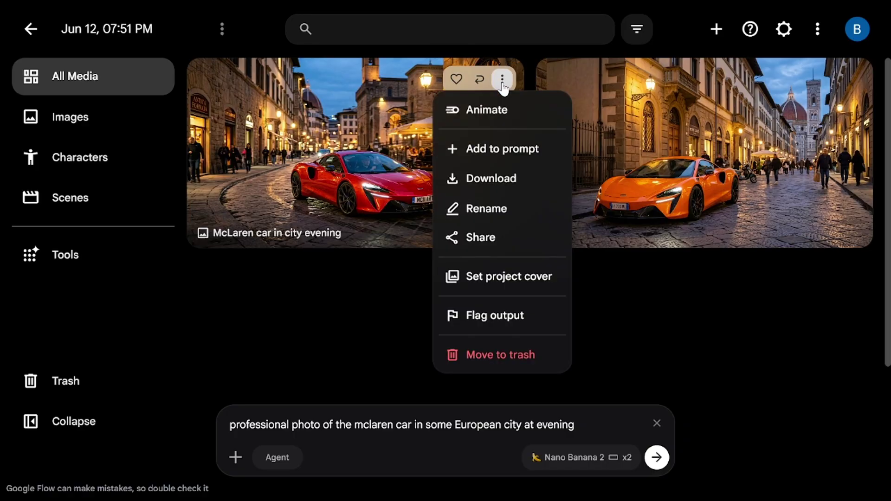
click(476, 148)
drag(579, 425, 182, 422)
text(make the car matte black)
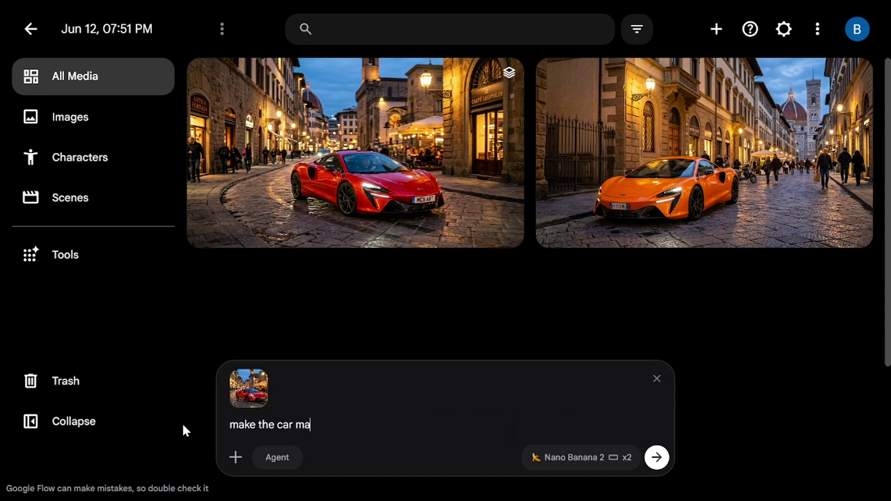
click(600, 465)
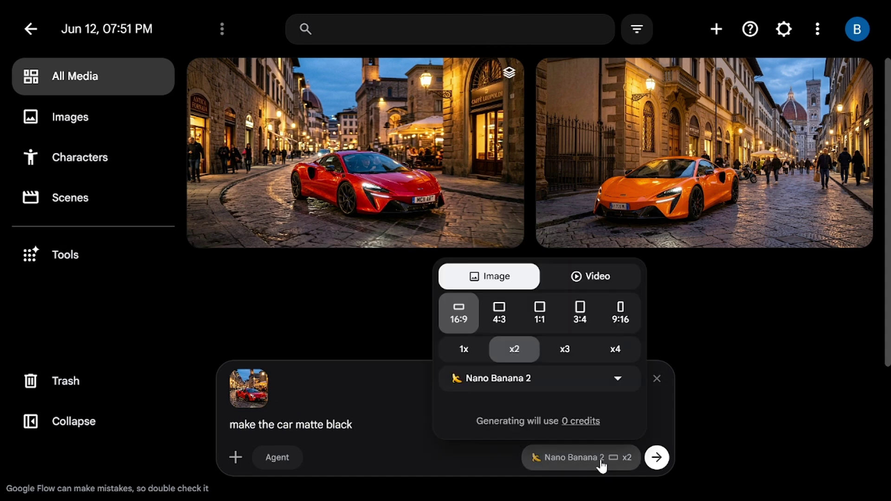
click(462, 350)
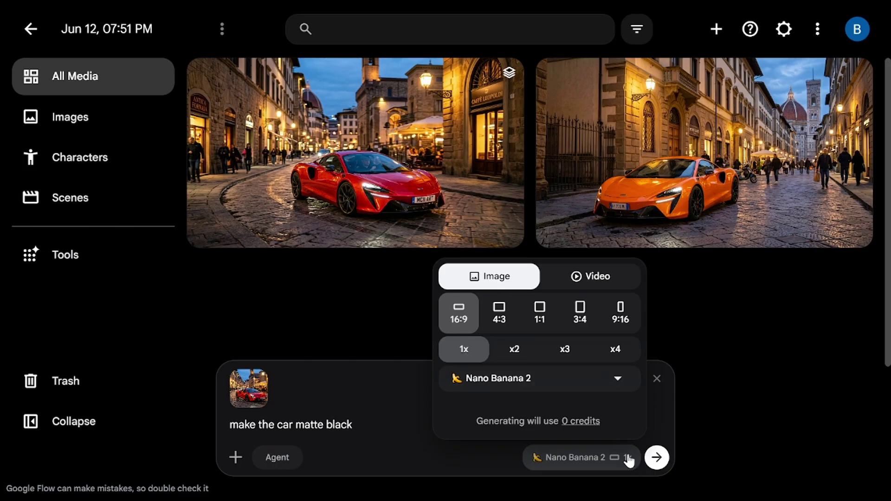
click(656, 464)
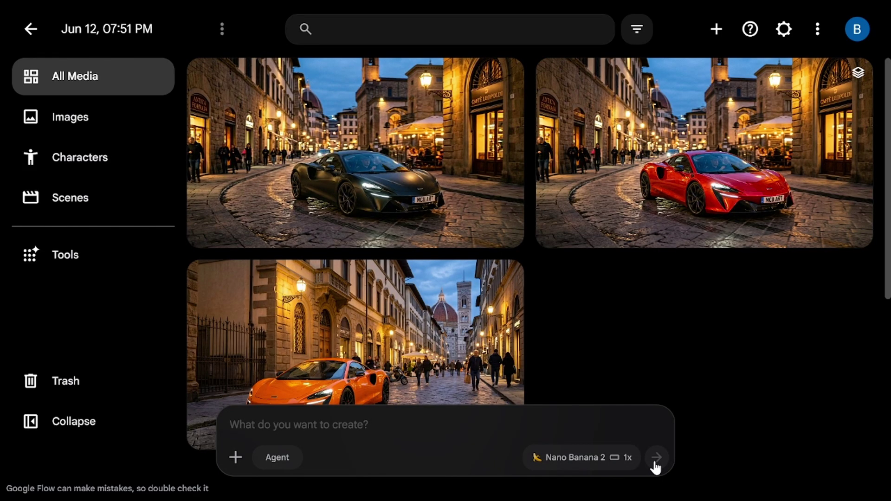
Step: Download the matte black McLaren image in the 2K upscaled size
click(502, 80)
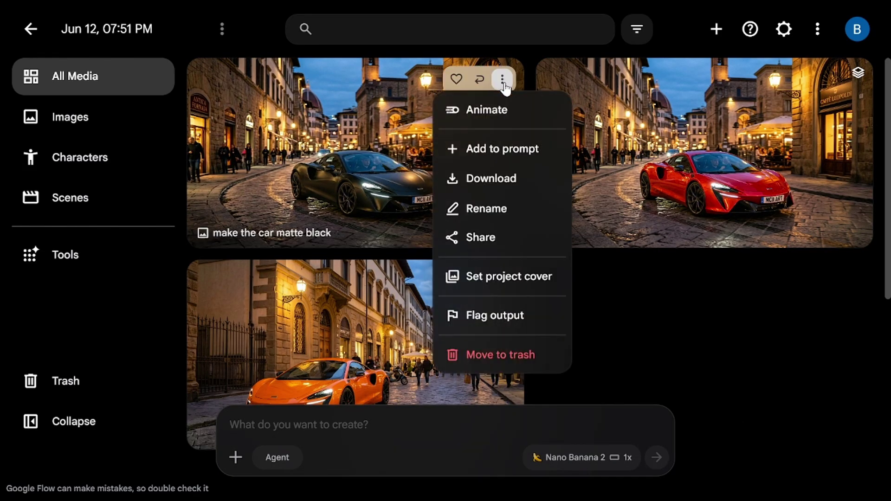
mouse_move(506, 175)
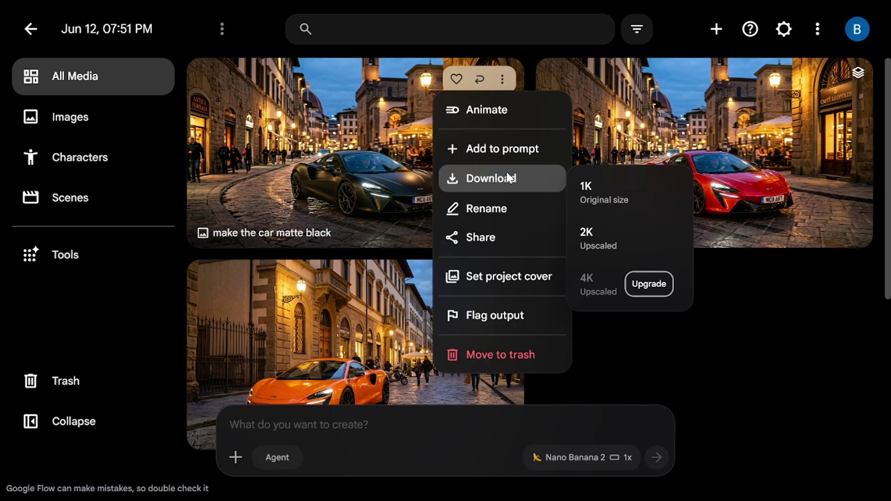
click(608, 239)
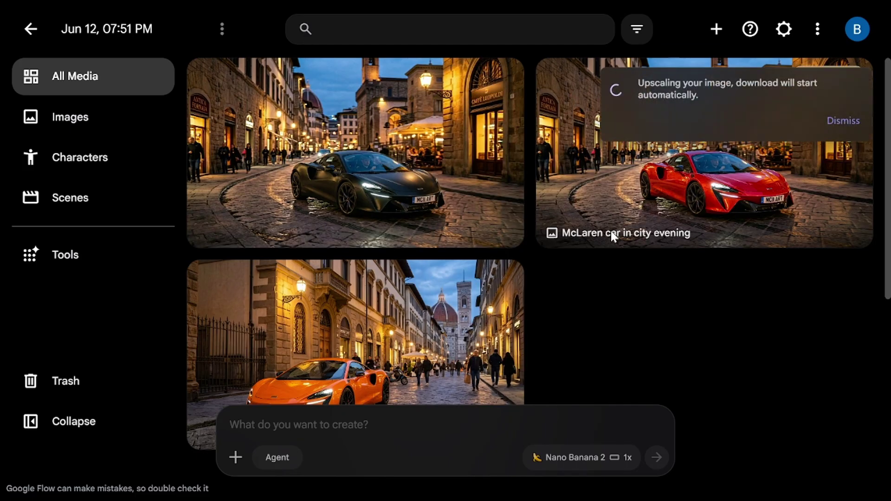
Step: Generate two images using the orange McLaren picture as reference with the prompt "change camera angle to very high angle"
scroll(634, 300, down, 3)
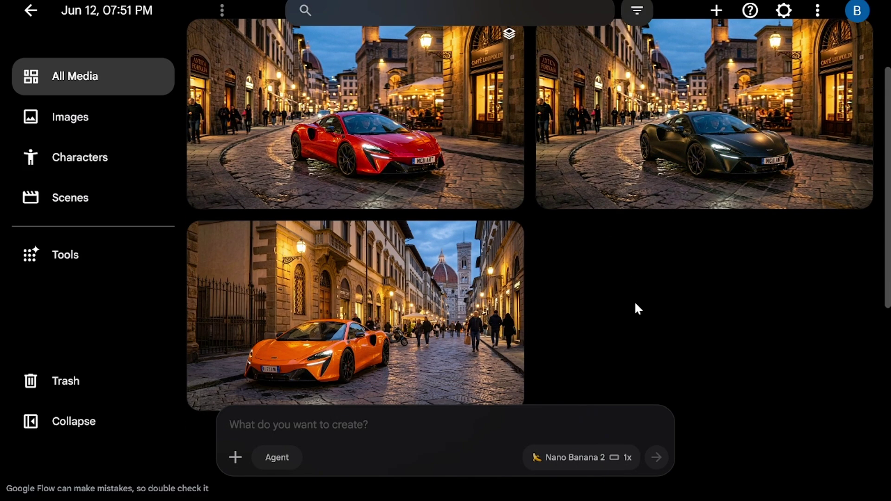
click(502, 142)
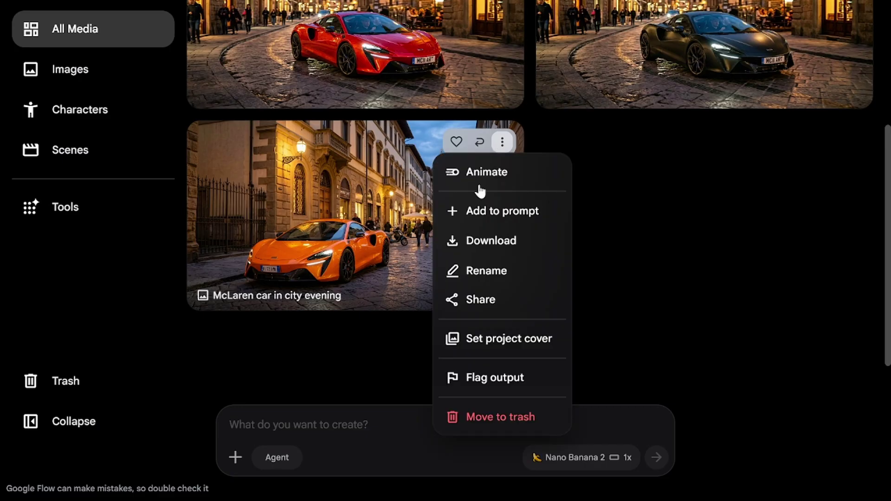
click(472, 226)
text(change camera angle to very high angle)
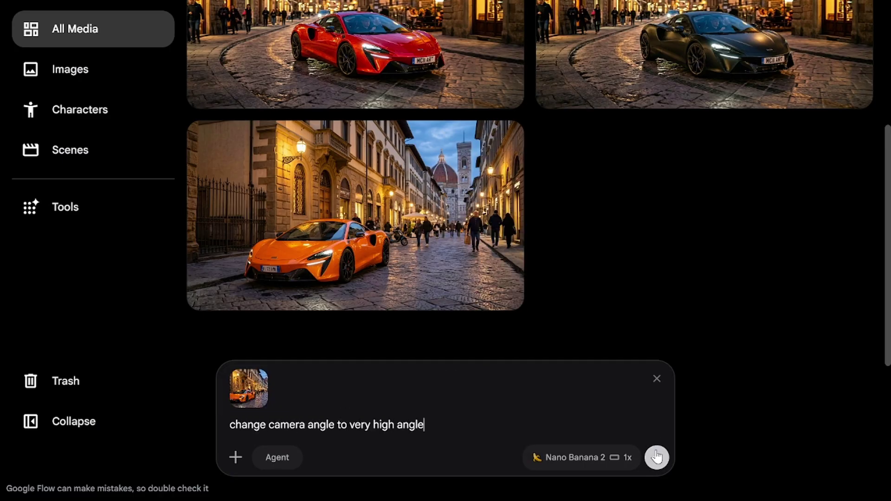
click(588, 457)
click(507, 349)
click(656, 457)
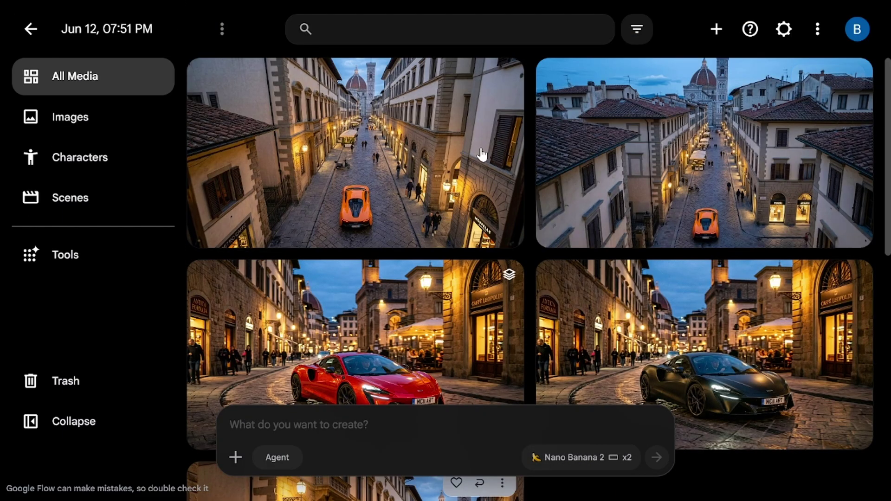
Step: Generate images using the street-level orange McLaren picture as reference with a prompt to replace the car with a medieval knight on a horse
scroll(434, 179, down, 7)
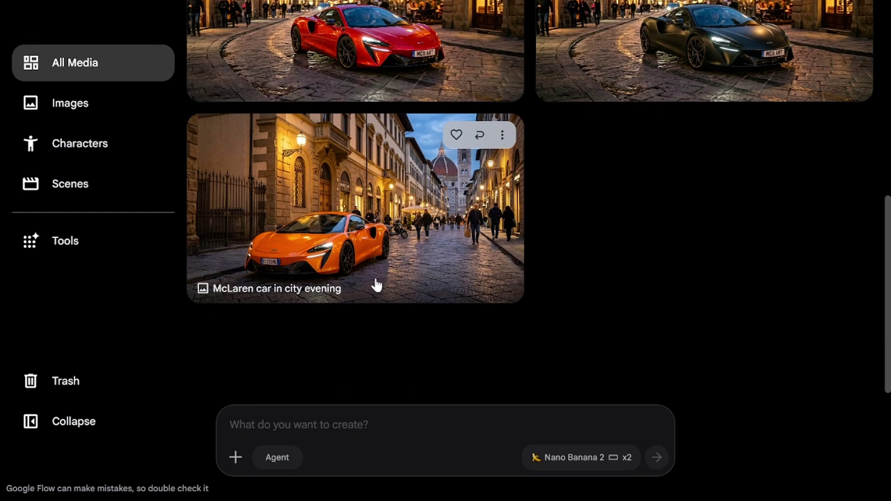
scroll(431, 282, up, 7)
scroll(392, 244, down, 4)
click(515, 274)
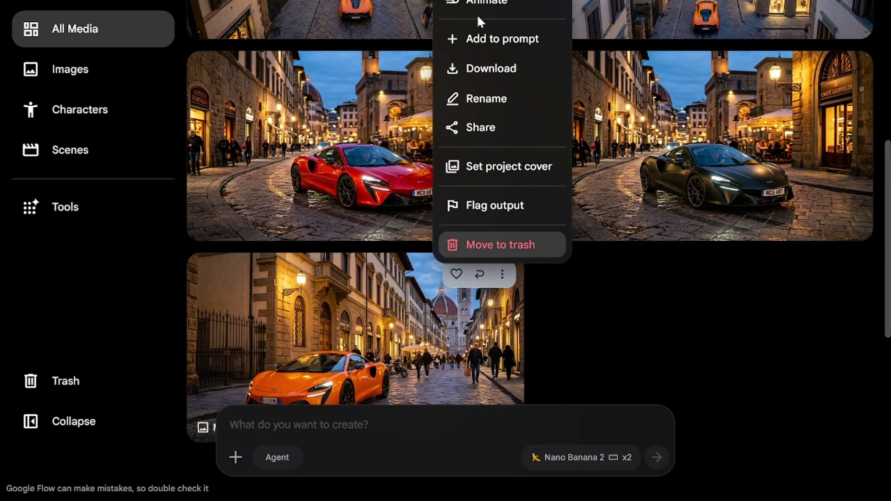
click(483, 44)
text(replace the car with a medieval kni)
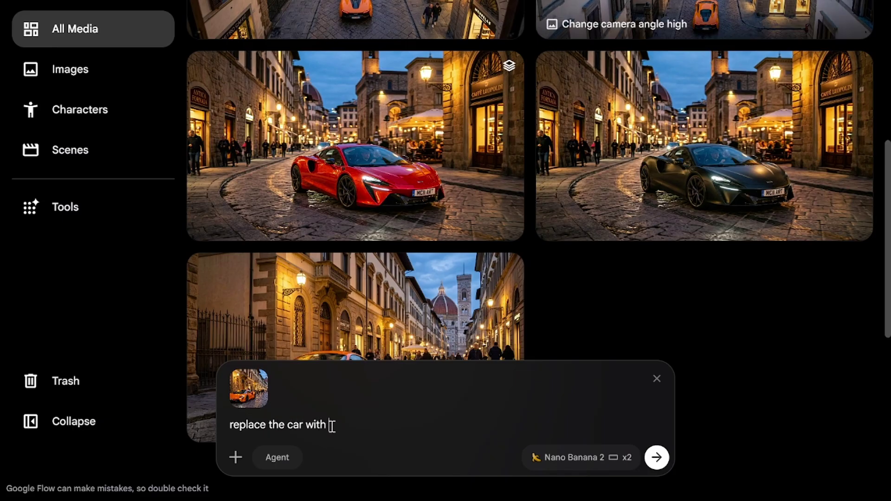
click(656, 457)
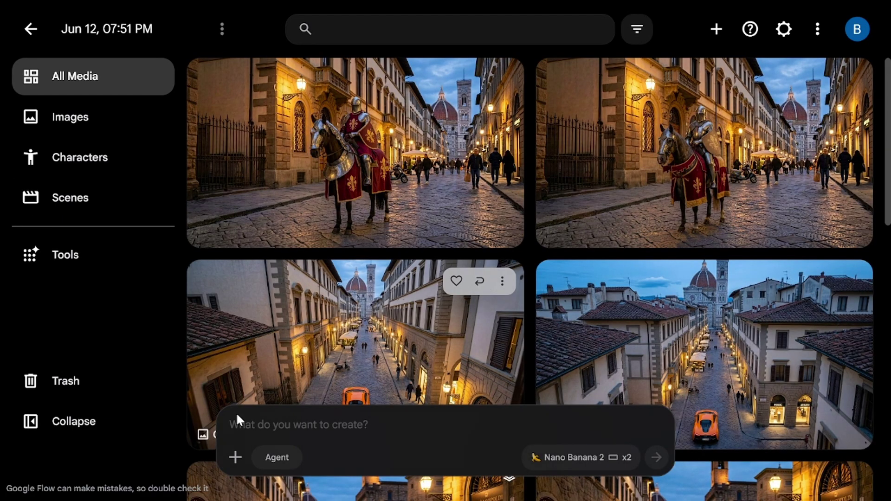
Step: Upload the image sunset-5035961.jpg to the project's media
click(236, 458)
click(200, 375)
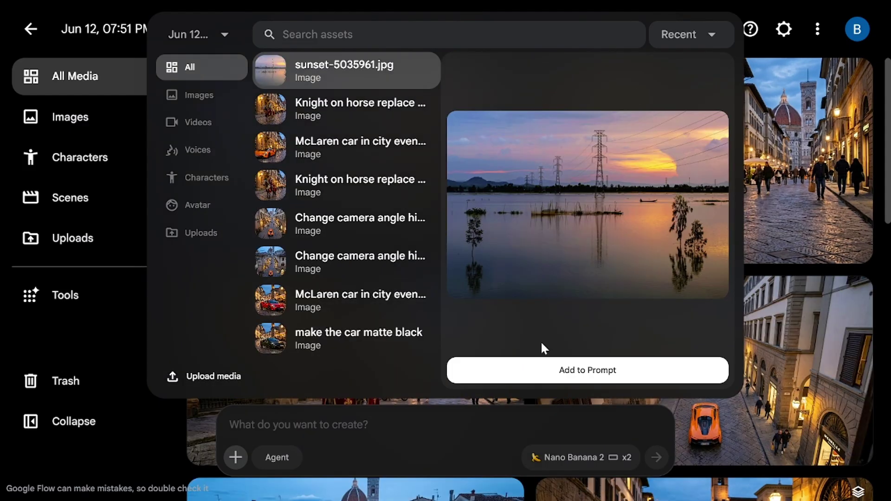
Step: Generate one 4:3 image using sunset-5035961.jpg as reference with the prompt "change camera angle to high angle"
click(527, 371)
text(chnage)
text( camera angle to high angle)
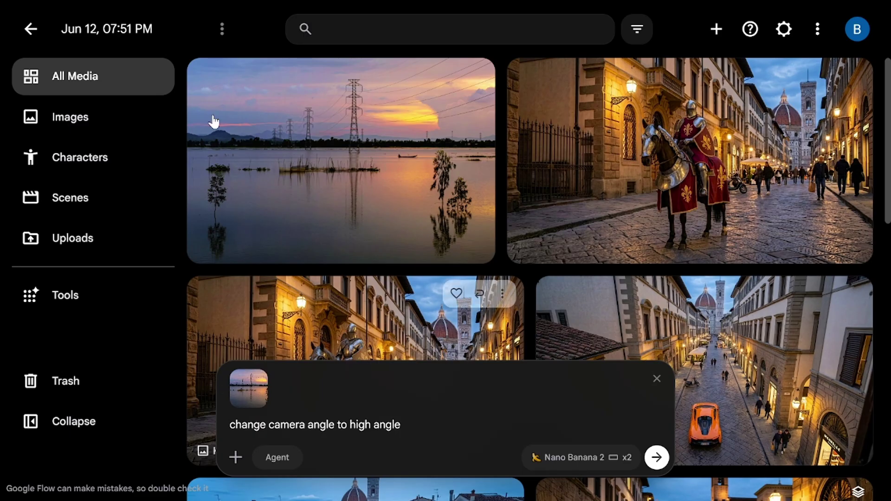
click(598, 460)
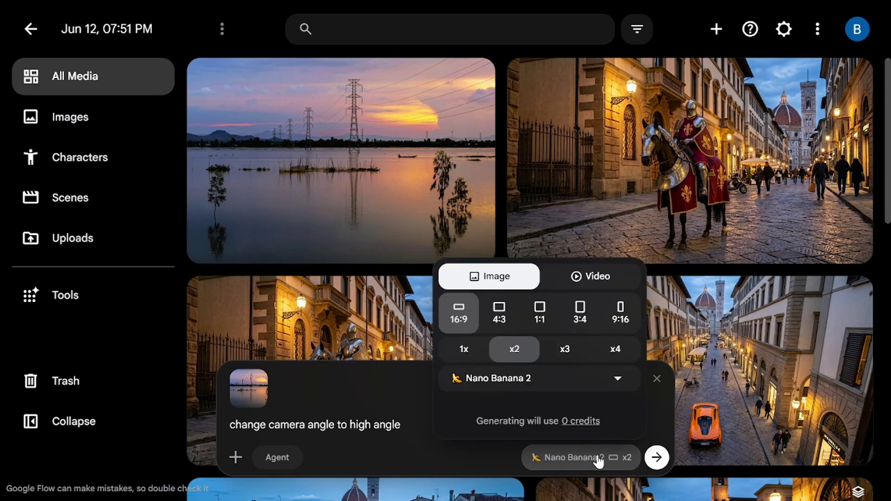
click(498, 313)
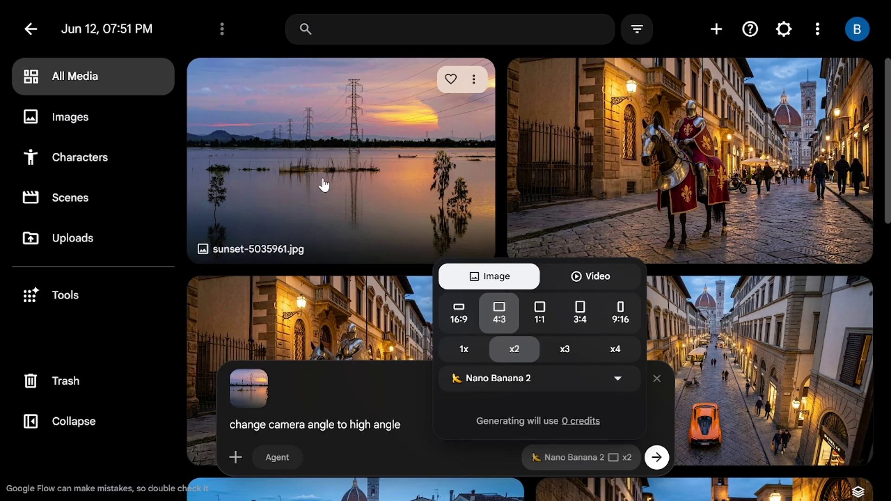
click(458, 352)
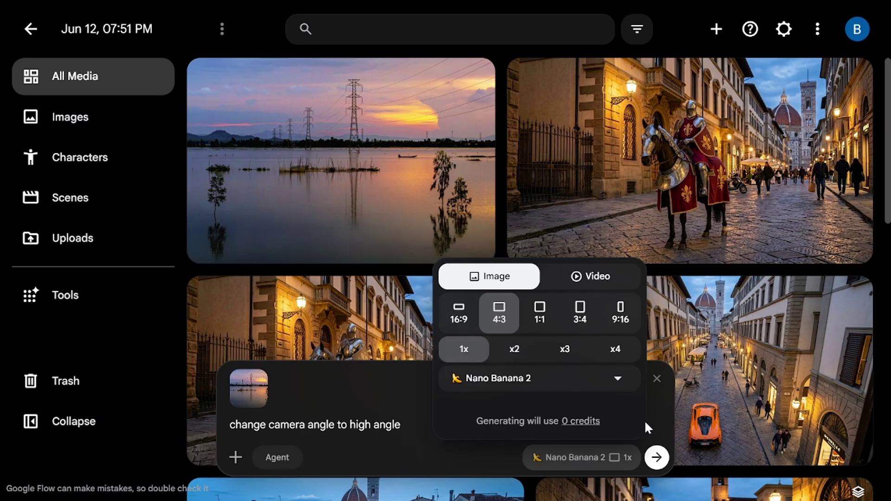
click(656, 457)
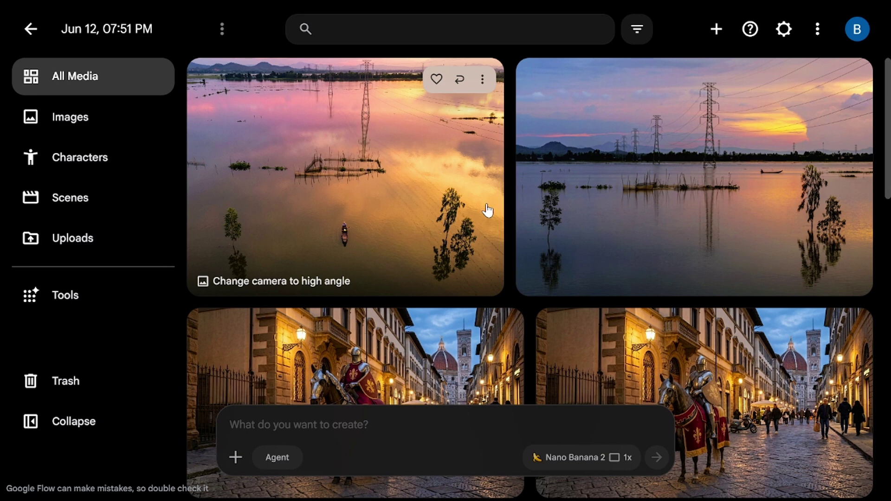
Step: Add the original sunset photo to a new prompt and upload the house sketch as a second reference image
click(846, 87)
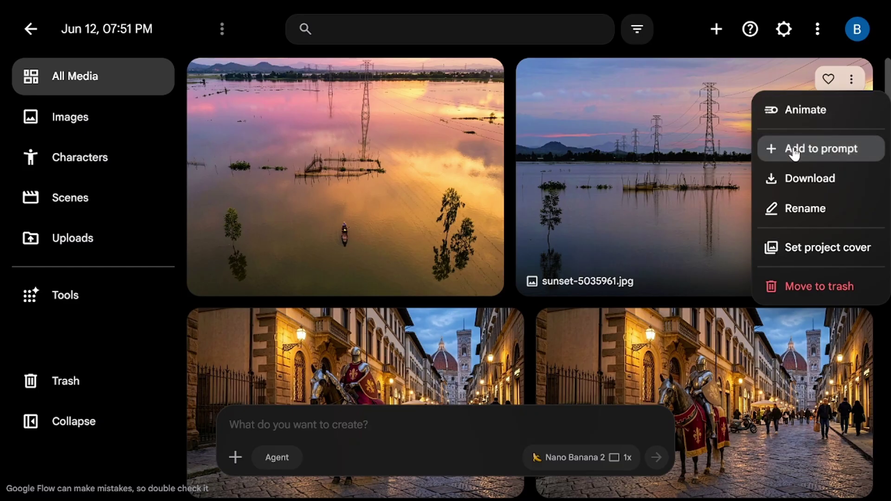
click(794, 150)
click(235, 457)
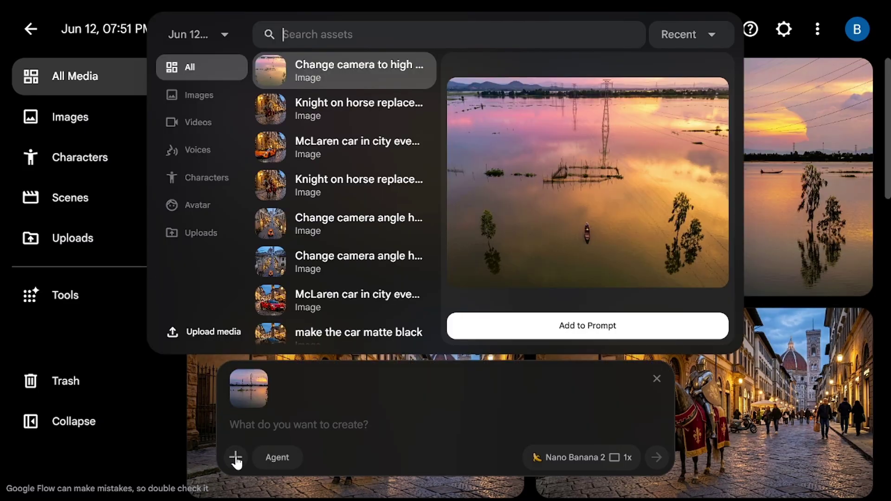
click(202, 332)
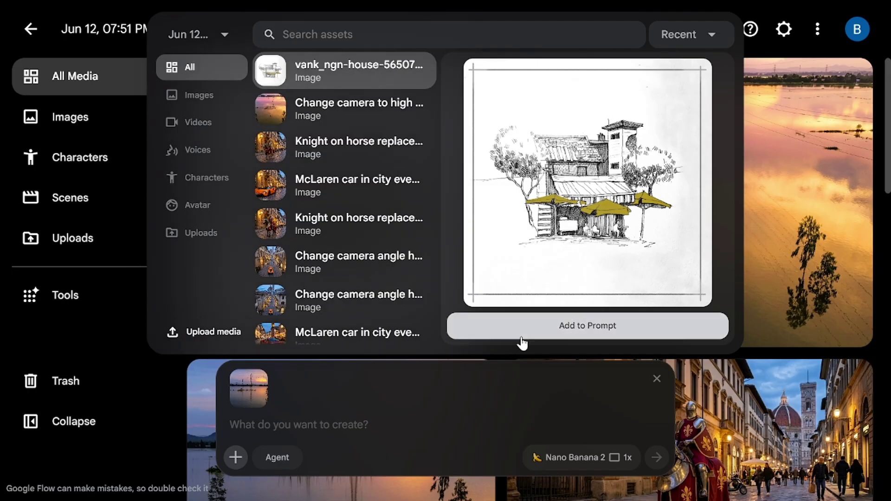
click(521, 327)
Step: Generate two 4:3 images with a prompt to apply the style from the sketch to the sunset photo
text(ap)
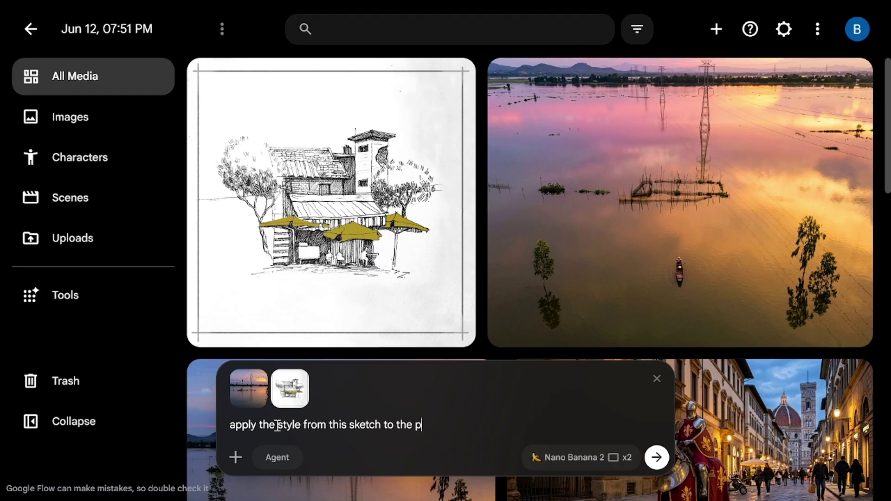
click(656, 457)
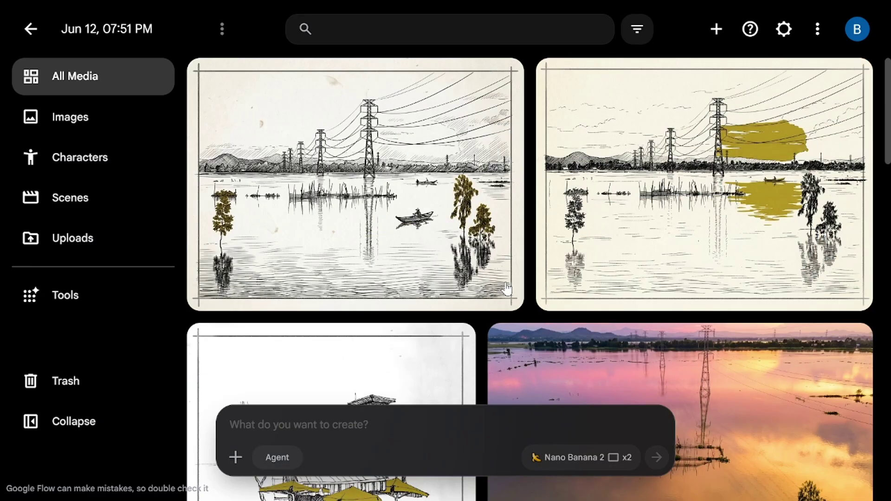
mouse_move(764, 185)
scroll(453, 282, down, 3)
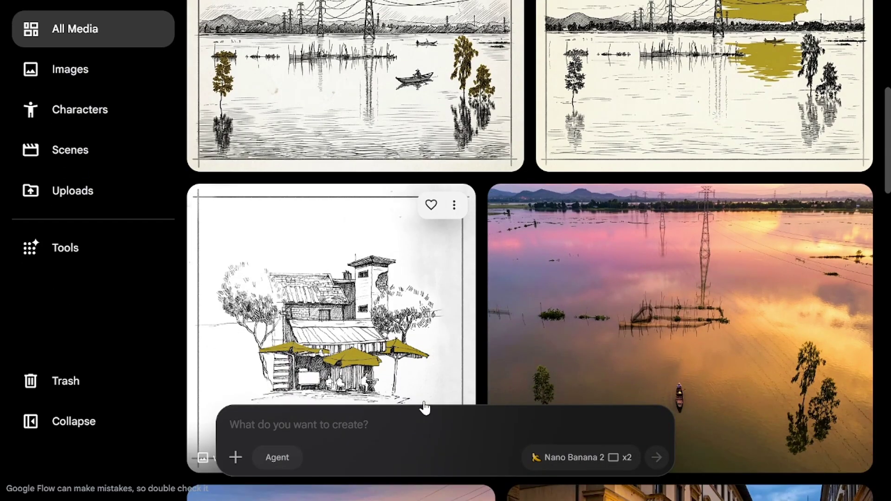
scroll(400, 352, up, 3)
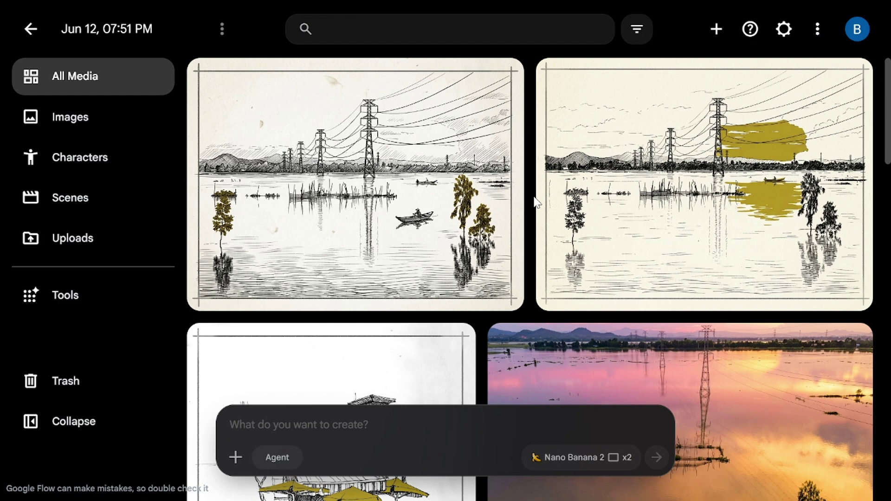
Step: Turn on Agent mode and expand the agent session beside the media grid
click(277, 457)
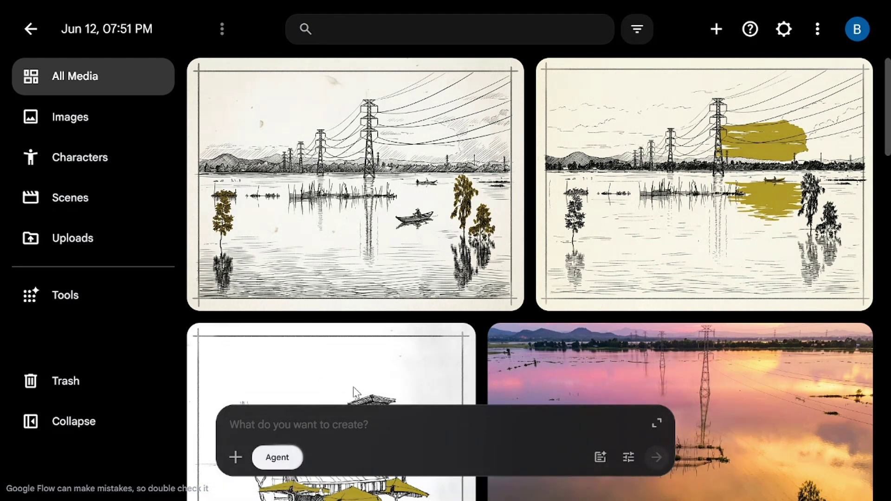
click(659, 426)
drag(505, 225, 546, 231)
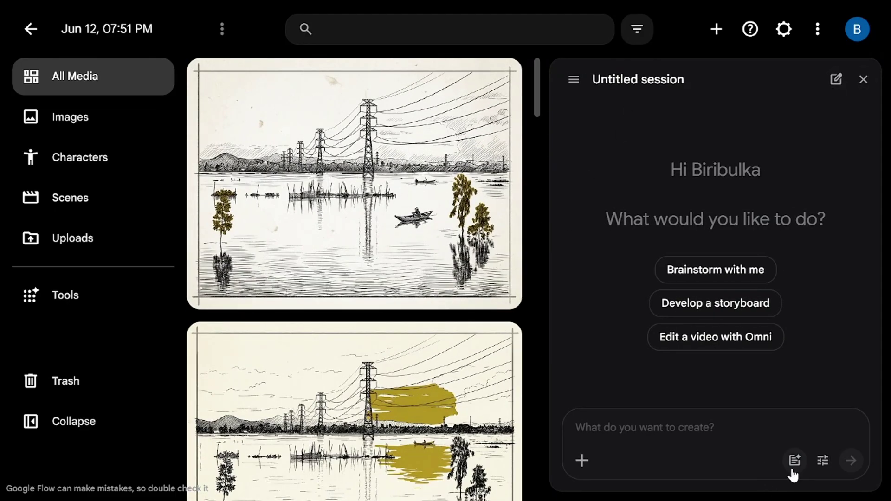
Step: Set the agent's image generation default to 3:4 and 1x, keep confirmation before generating on Always, and save the settings
click(813, 466)
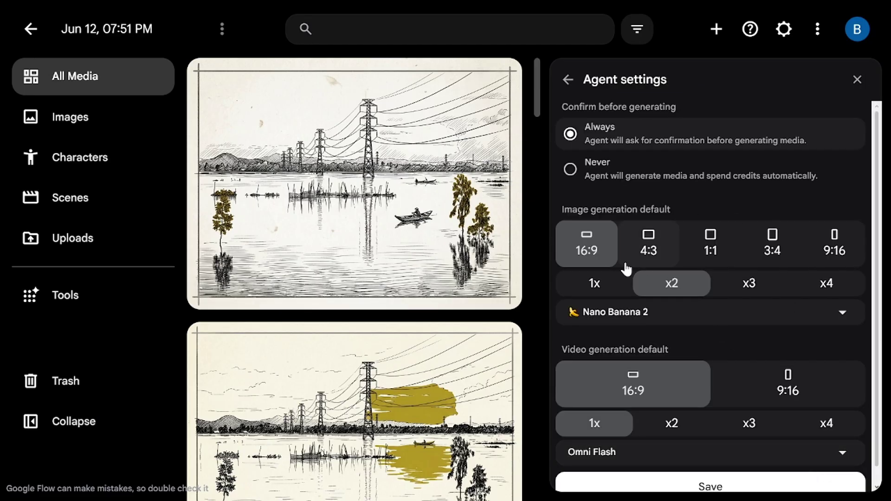
click(772, 245)
click(601, 283)
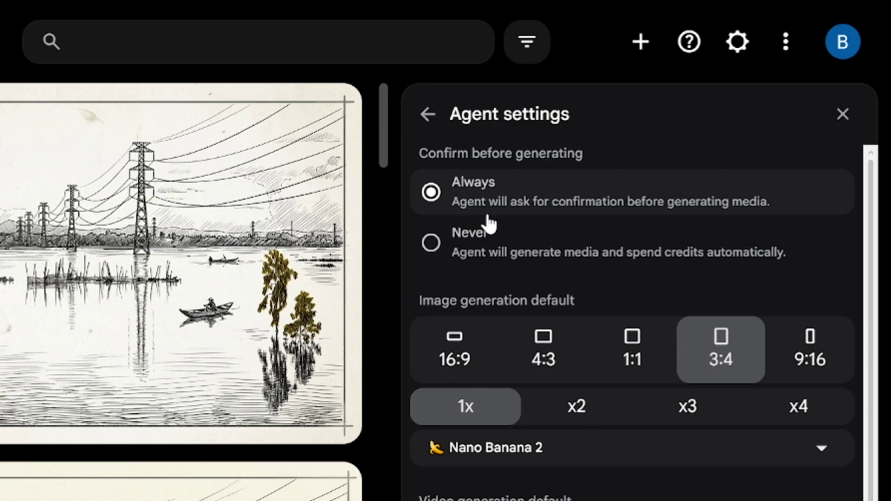
click(477, 247)
click(477, 201)
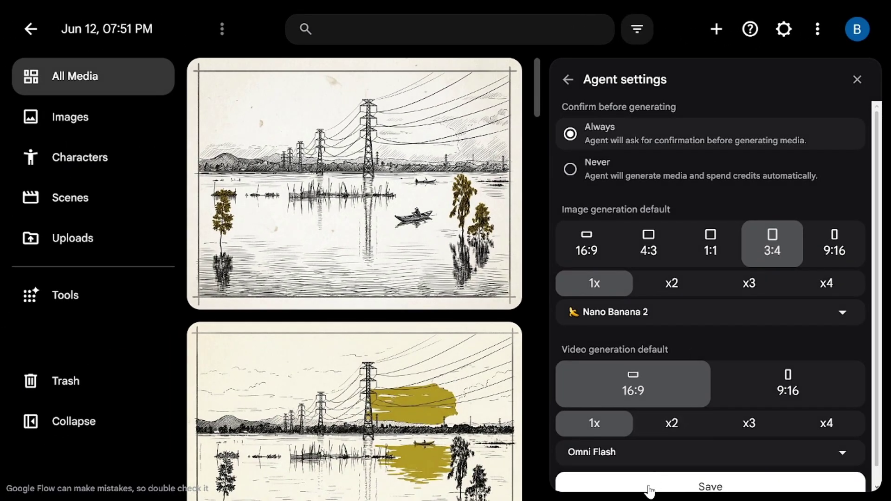
click(649, 487)
Step: Upload the portrait photo of the woman and attach it to the agent prompt
click(581, 460)
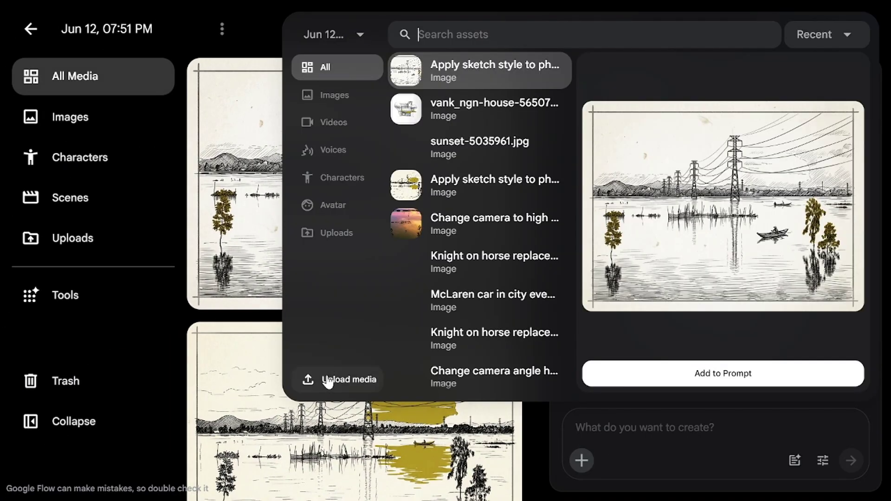
click(328, 378)
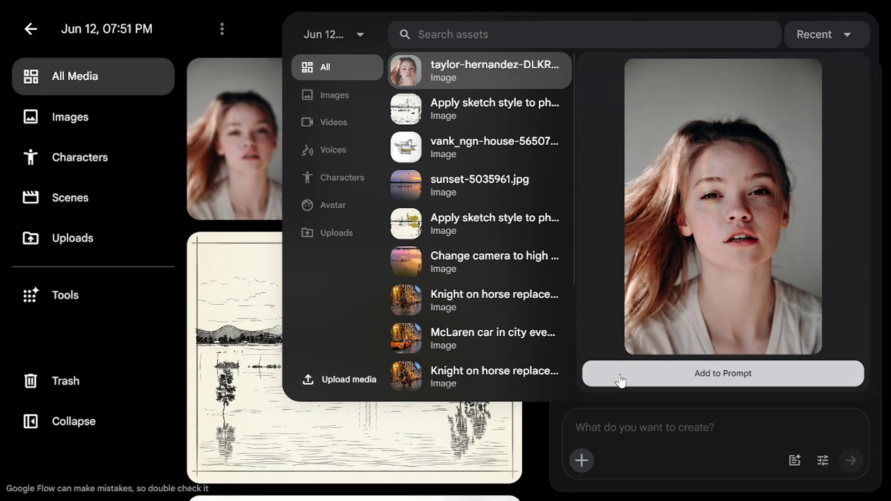
click(620, 377)
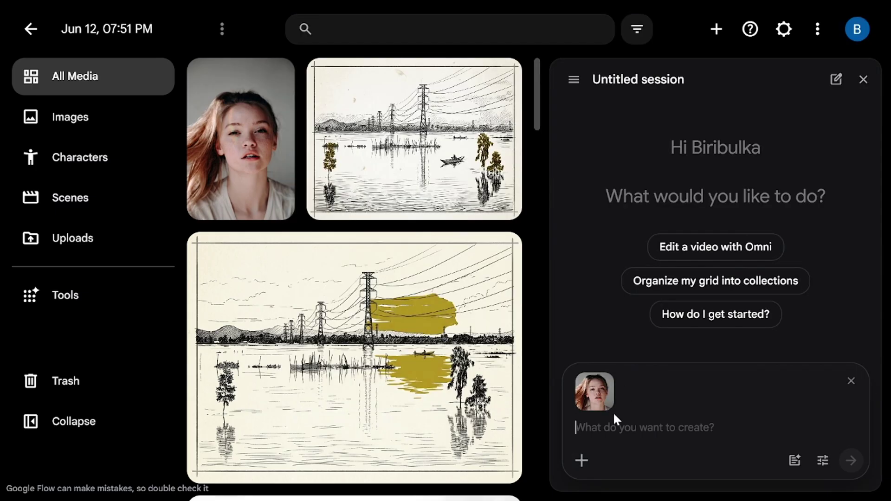
Step: Ask the agent for 5 ideas to change the portrait's camera angle, lighting and color palette for a cinematic look, and read its suggestions
text(creat)
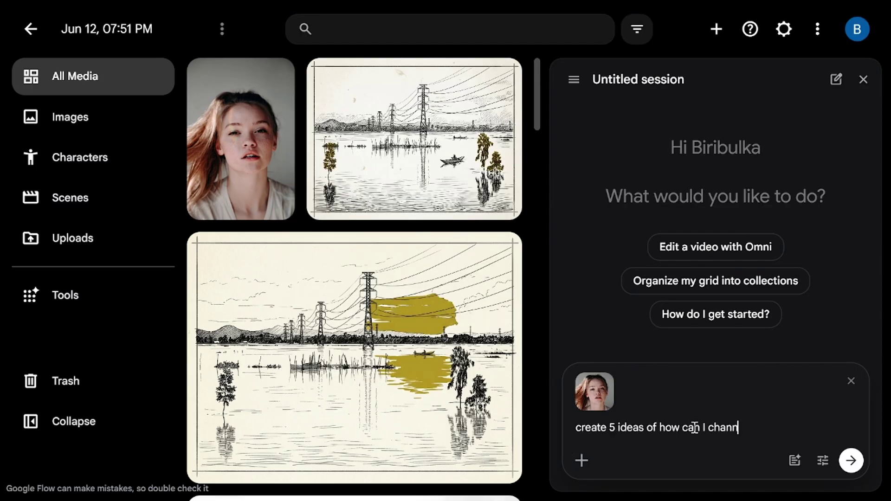
text(e 5 ideas of how can I change the camera angle, lighting and color pallete to make t)
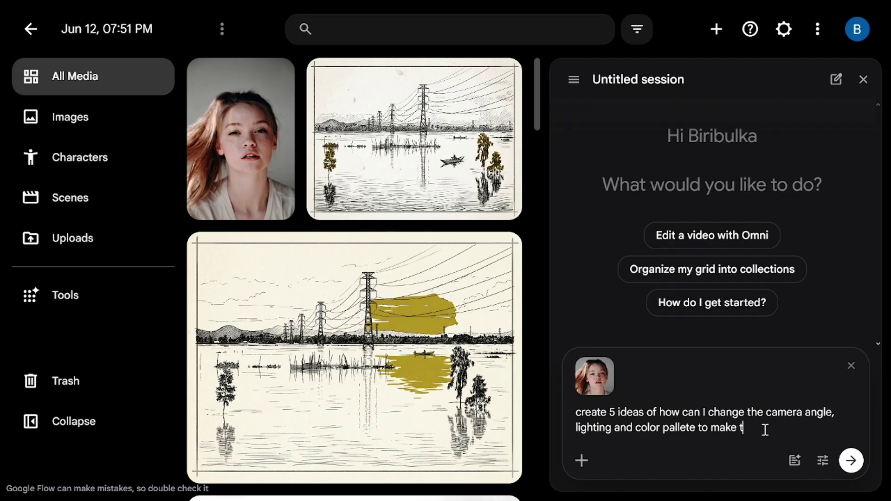
text(his scene look cinematic)
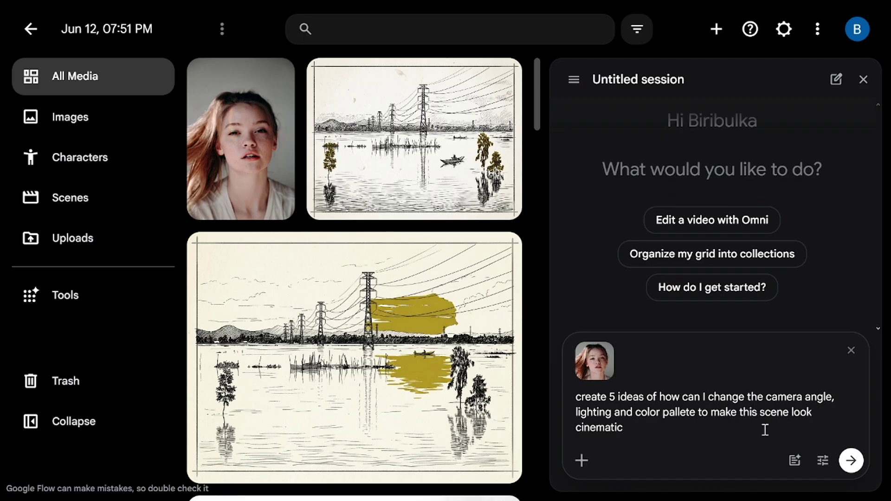
key(Return)
scroll(719, 278, up, 10)
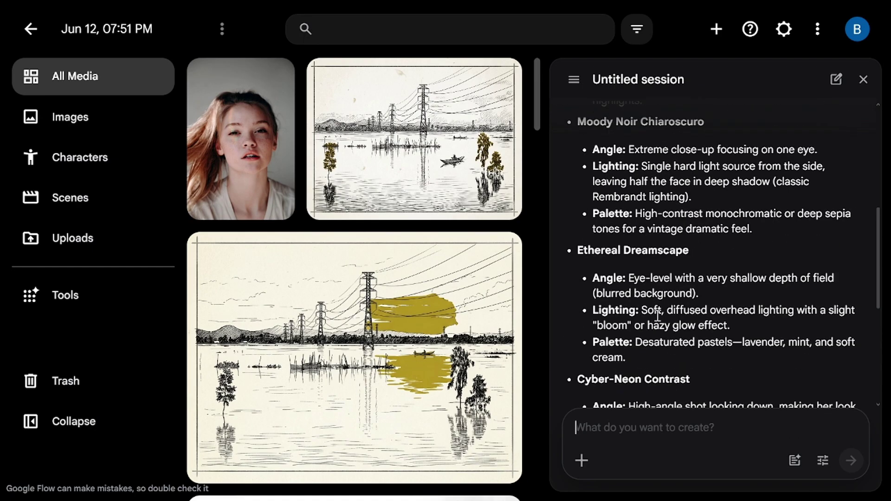
scroll(661, 306, down, 10)
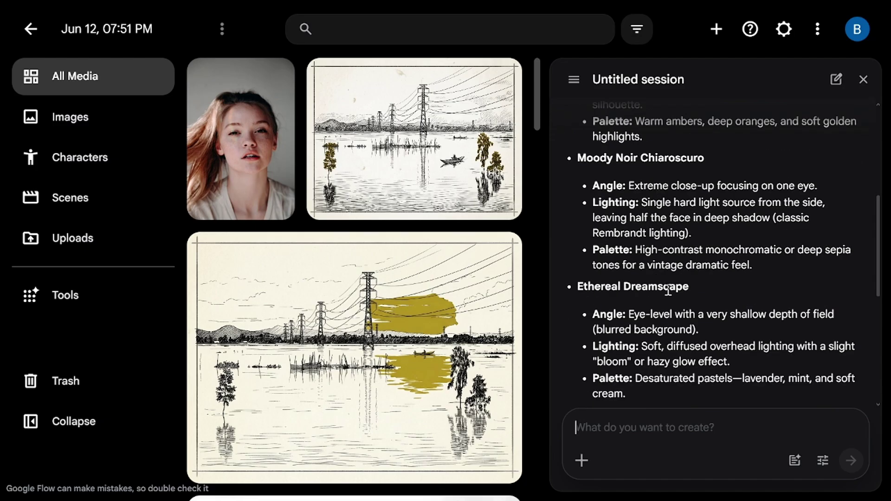
Step: Generate images with the portrait attached and the prompt "create 5 images of this female based on each idea you've created"
click(581, 460)
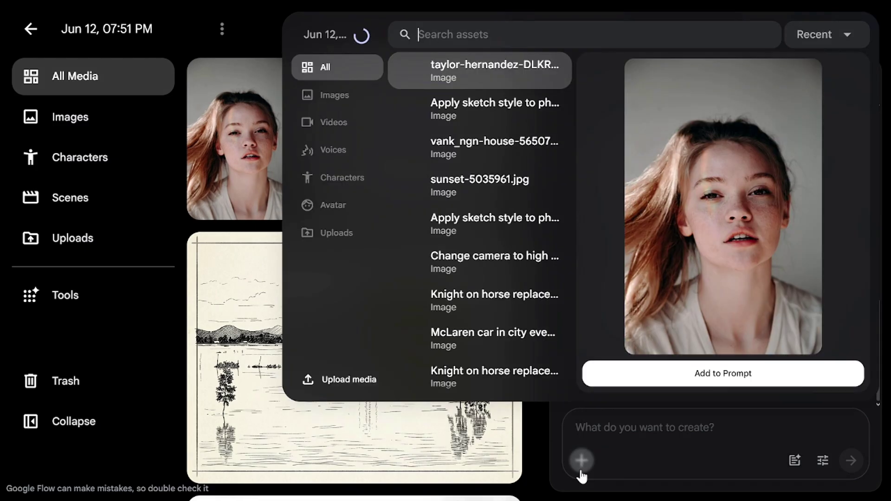
click(692, 374)
text(create 5 images of this female based on ea)
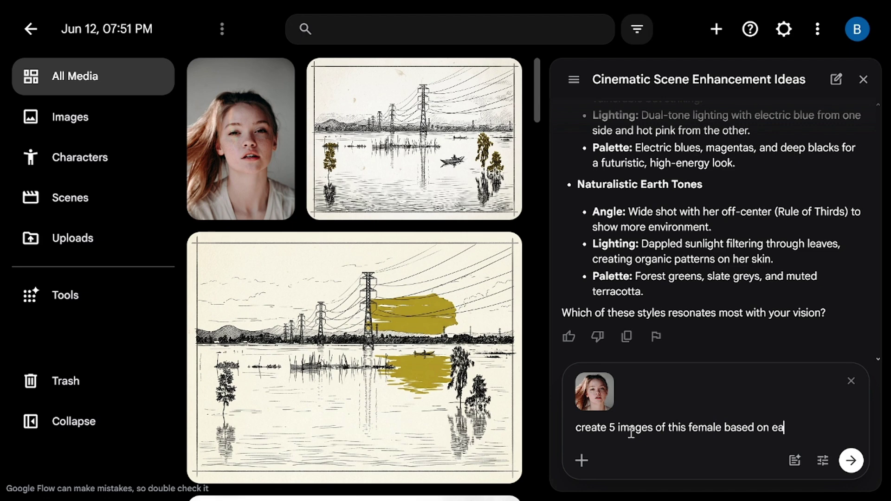
text('ve created)
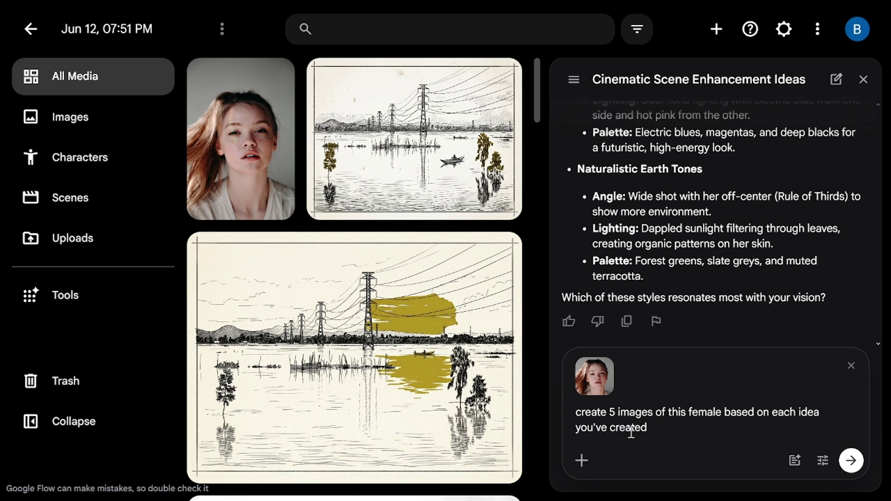
key(Return)
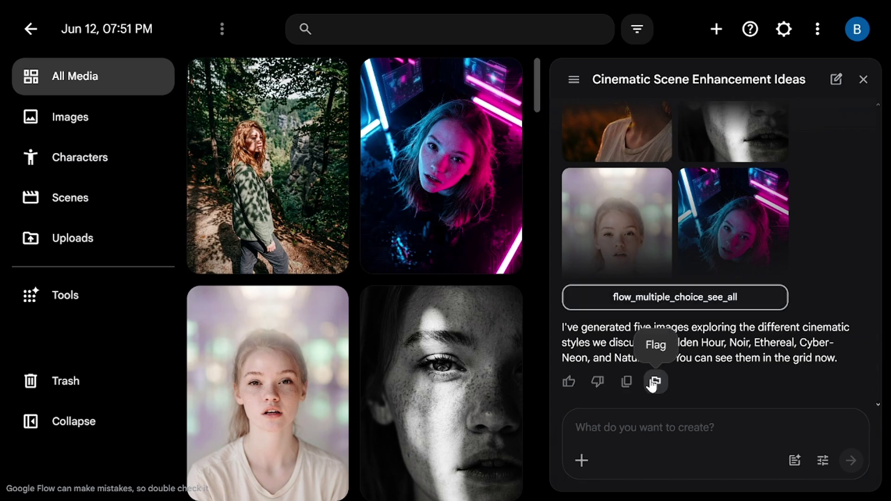
Step: Attach the portrait and write a prompt requesting ideas for 6 professional photos of her morning routine, from waking up to going to work
click(582, 460)
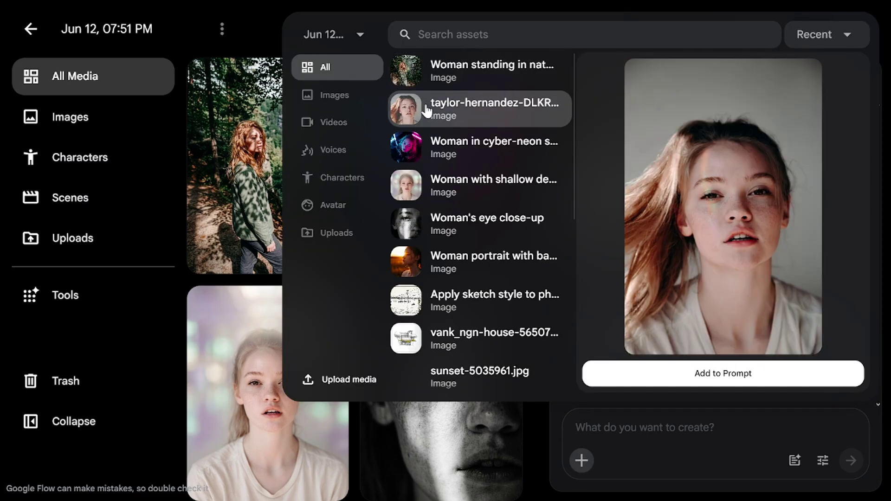
click(676, 374)
text(create ideas )
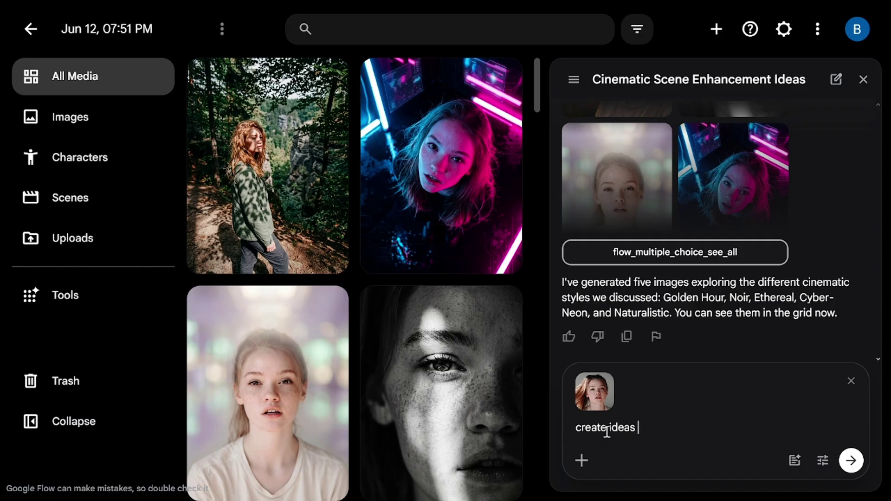
text(for the sequence of 6 images. each)
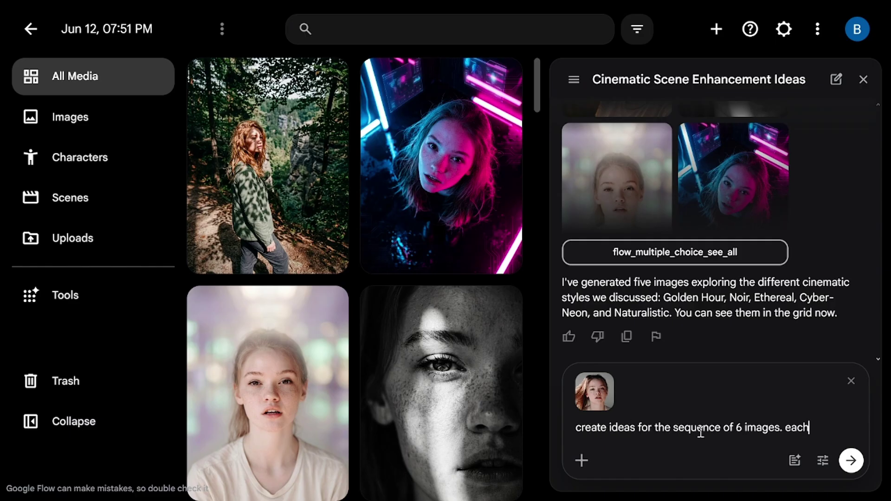
text( image should professional photo of her doi)
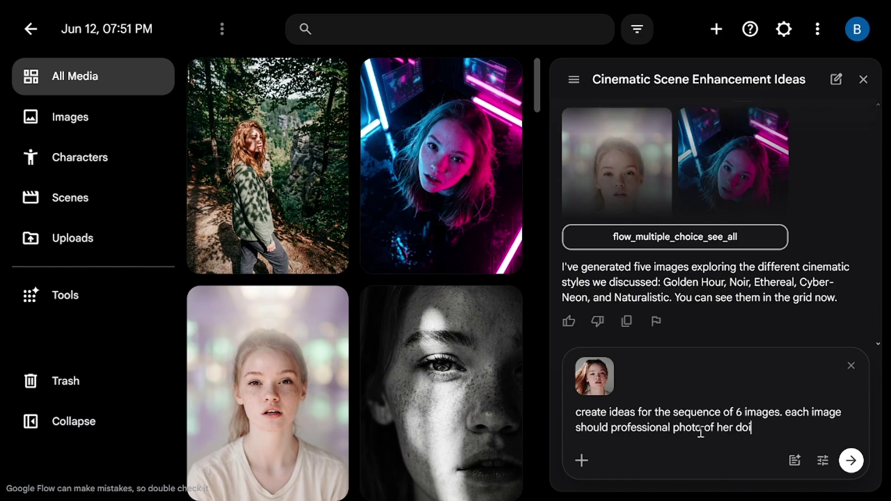
text(ld beprofessional photo of her doing morning routine, there should be 6 steps from waking up to going to work)
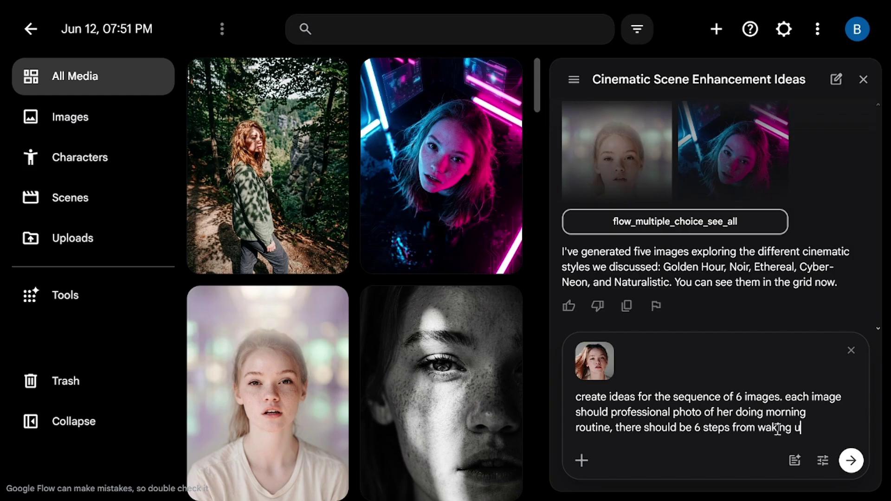
click(612, 398)
text(be  a)
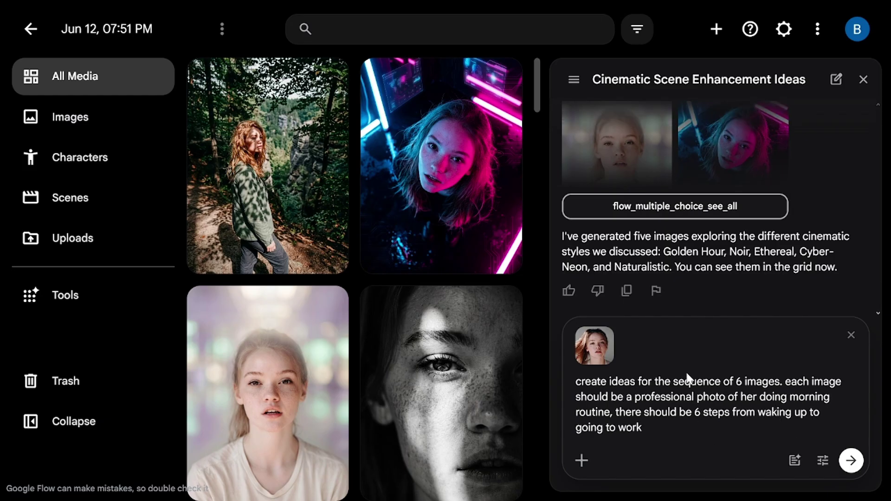
Step: Submit the morning routine prompt to the agent and read through its suggested sequence of 6 image ideas
click(856, 458)
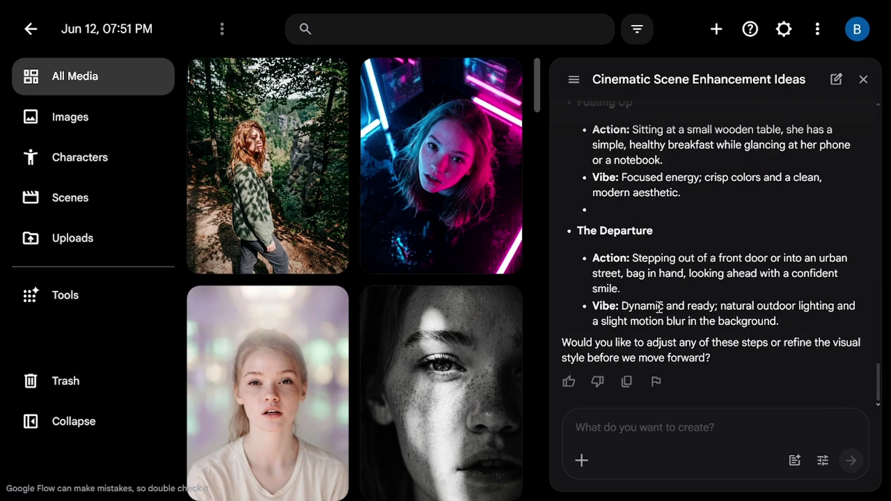
scroll(648, 289, up, 9)
scroll(647, 285, up, 7)
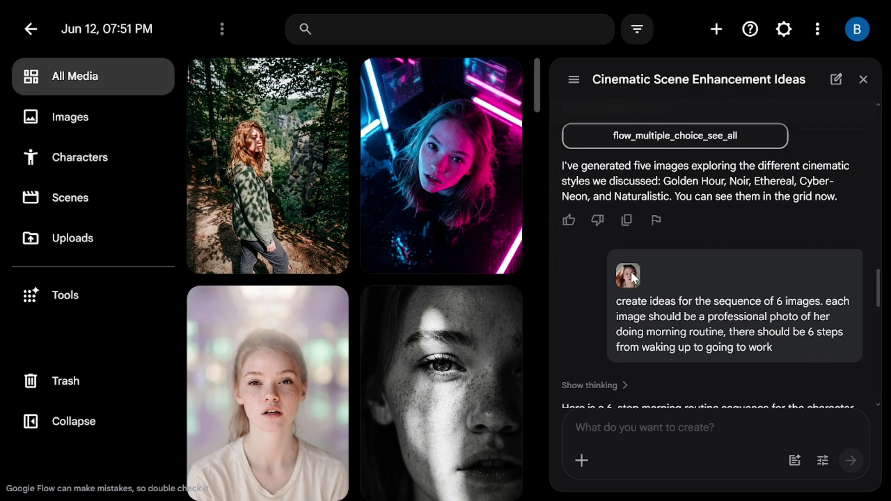
scroll(705, 315, down, 15)
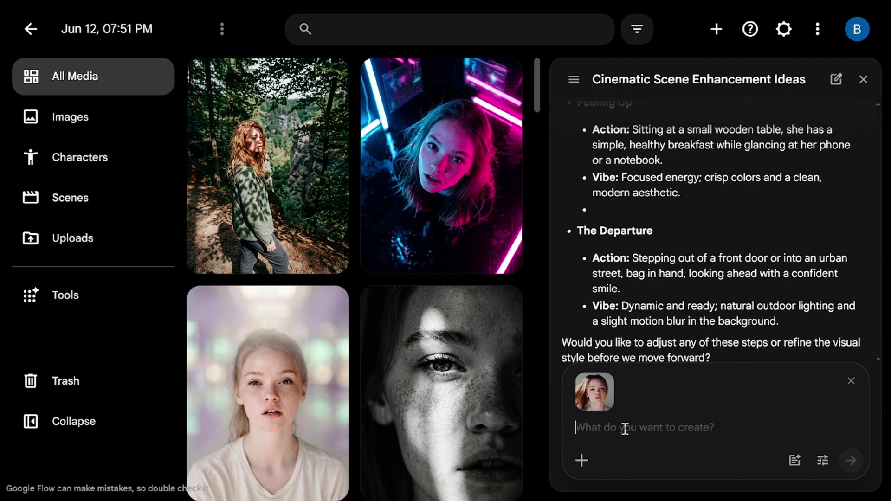
Step: With the portrait attached, ask the agent to generate the 6 images featuring the woman from the reference image, and review the results
text(generate that 6 images featuring the woman from the reference immage)
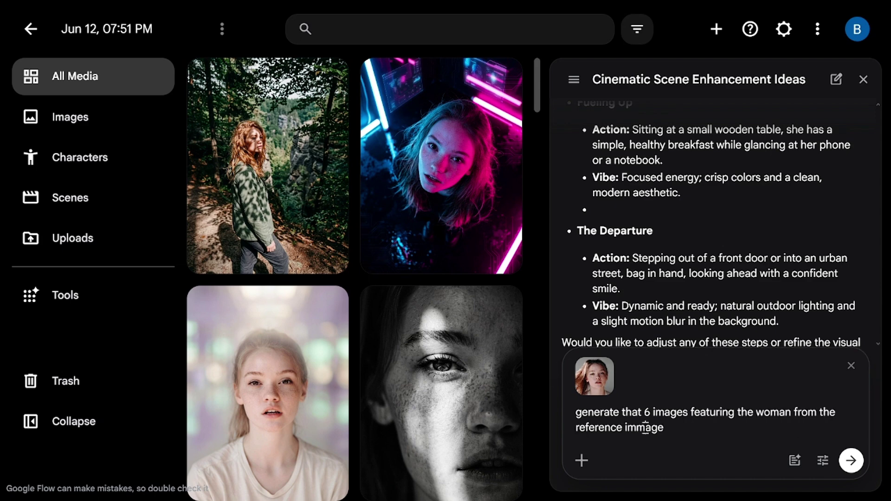
key(Return)
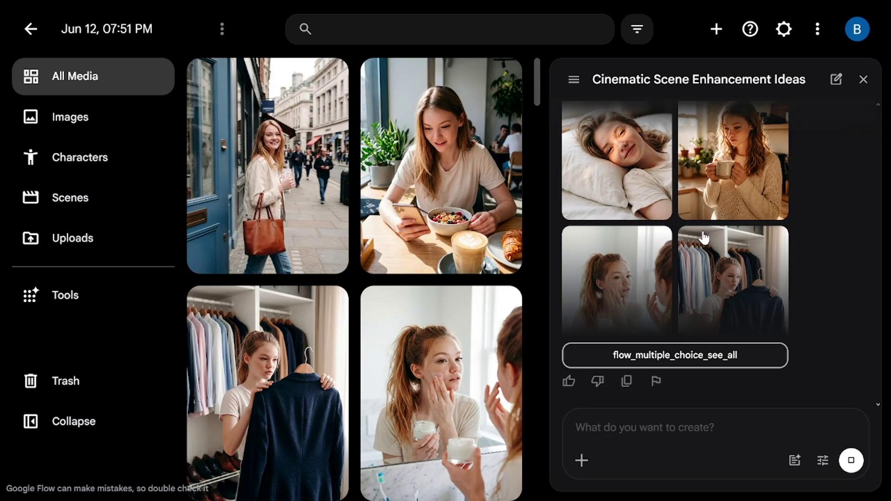
scroll(388, 188, down, 1)
scroll(388, 188, down, 7)
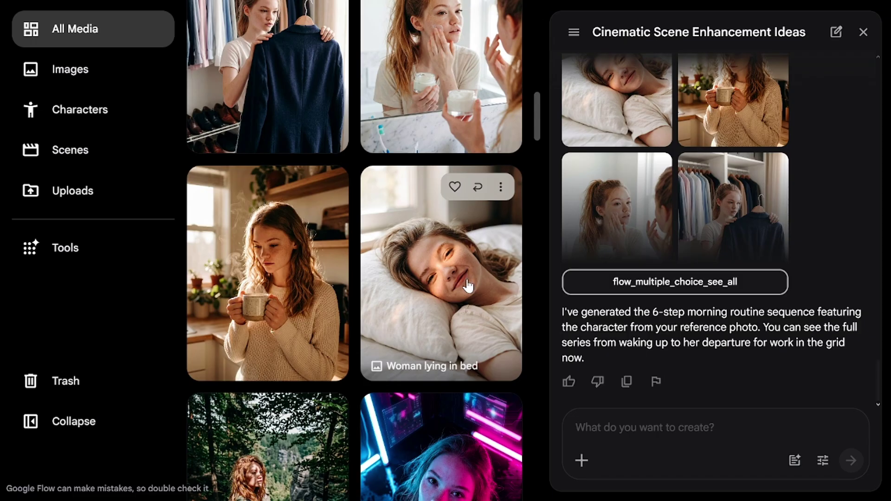
scroll(348, 372, up, 2)
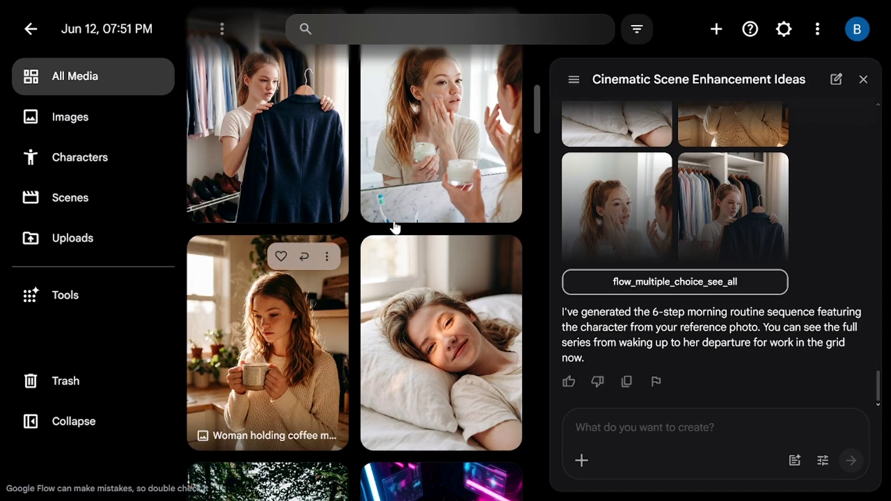
scroll(281, 101, up, 4)
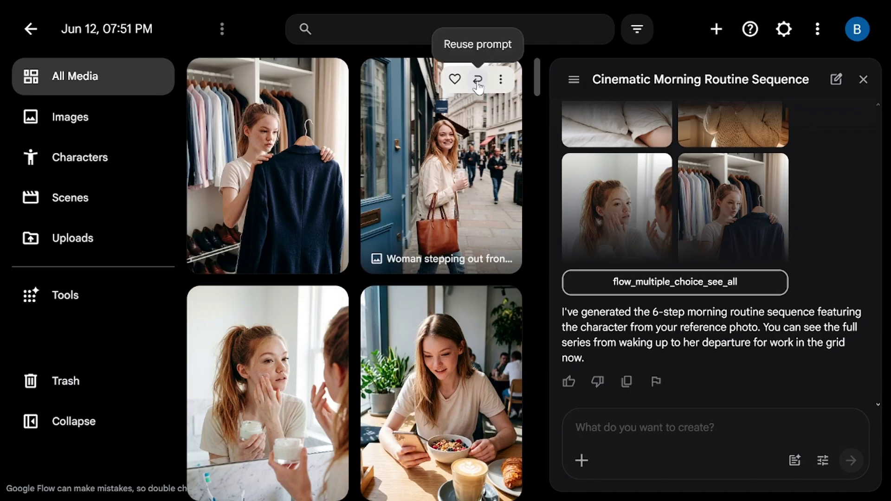
Step: Reuse the prompts of the front-door street image and the breakfast image in turn, and clear the prompt box
click(478, 82)
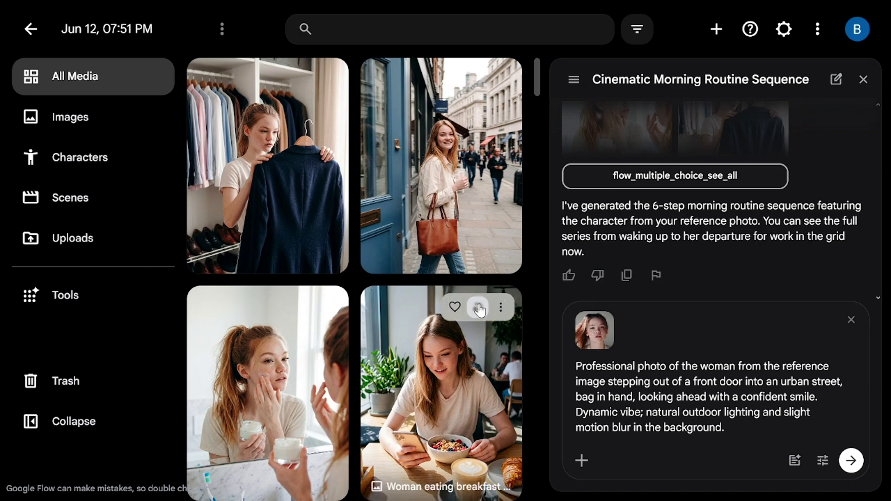
click(480, 309)
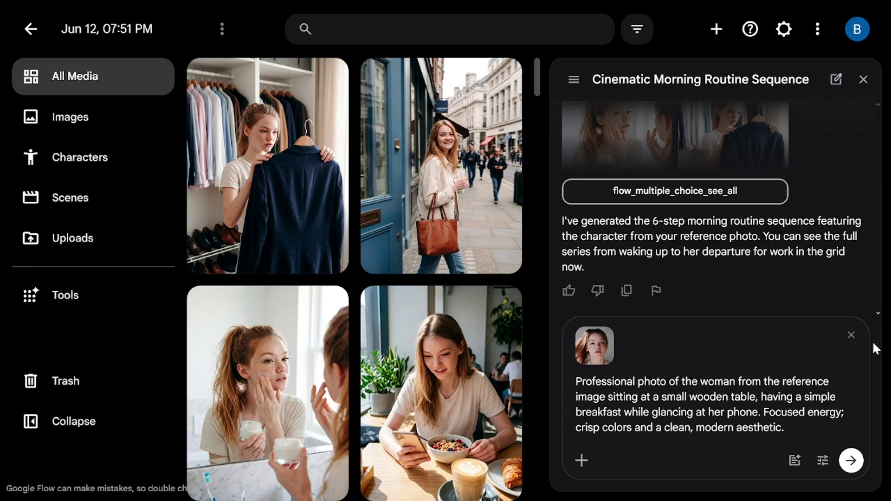
click(845, 342)
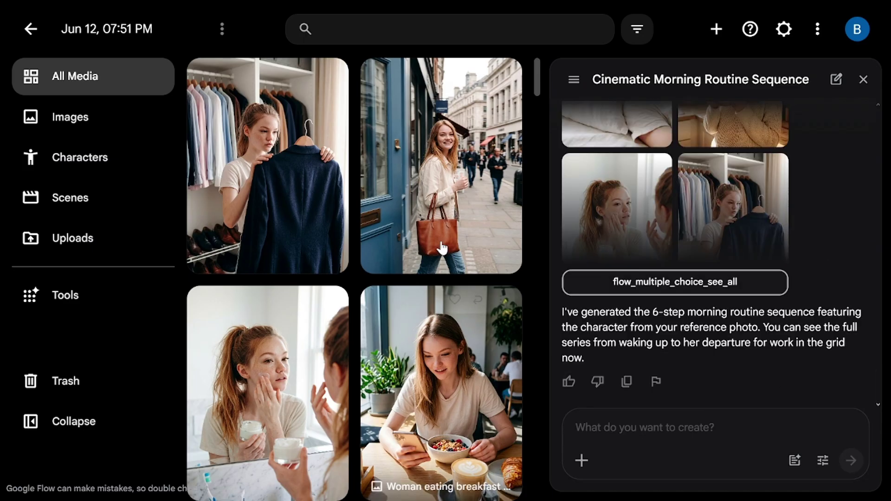
Step: Attach the street, blazer and bathroom mirror images to the agent and submit the prompt "make these images much more saturated"
drag(604, 297, 659, 435)
drag(288, 130, 664, 406)
drag(291, 370, 686, 413)
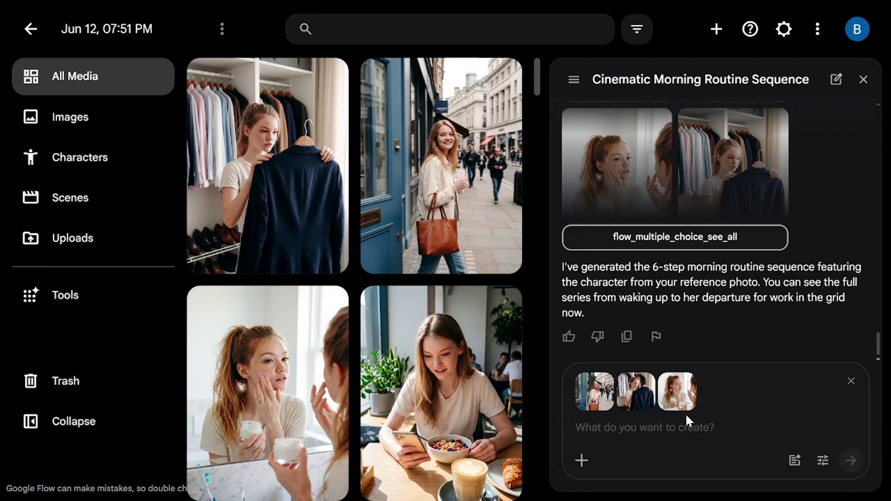
text(make these images much more saturated)
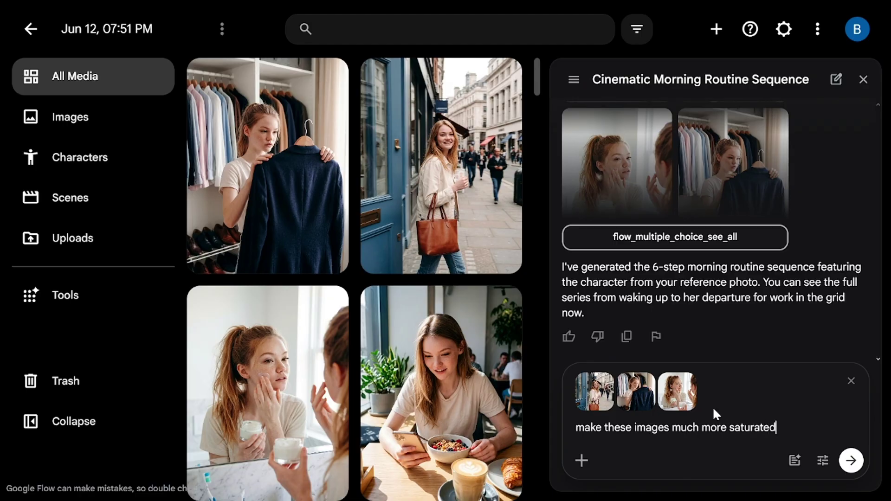
click(850, 460)
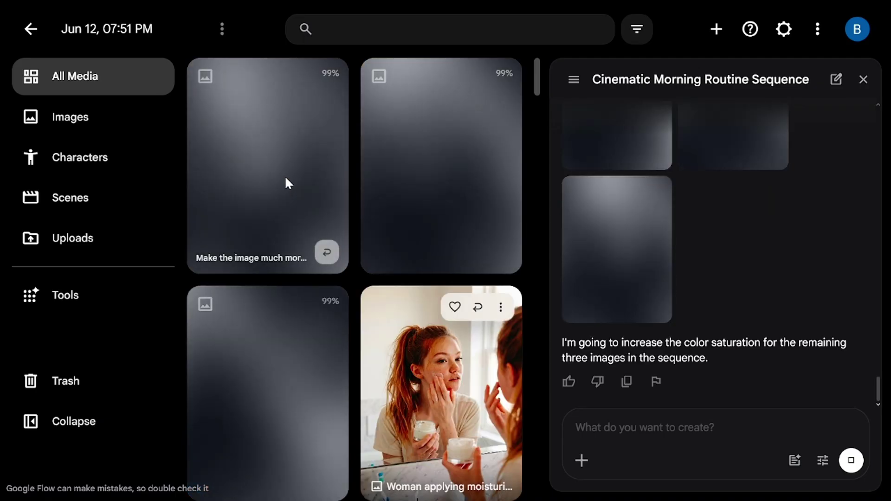
Step: Open the saturated moisturizer image, compare it with its original version in the history, and return to the media grid
click(286, 179)
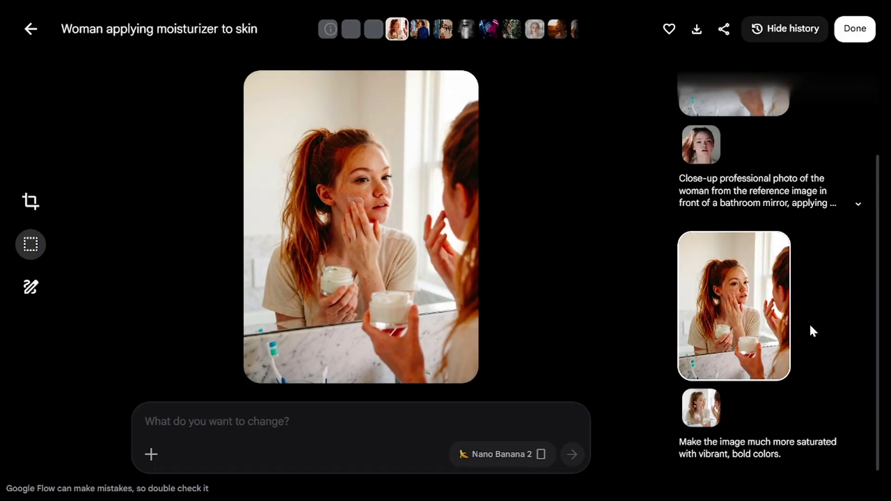
scroll(733, 209, up, 3)
click(717, 137)
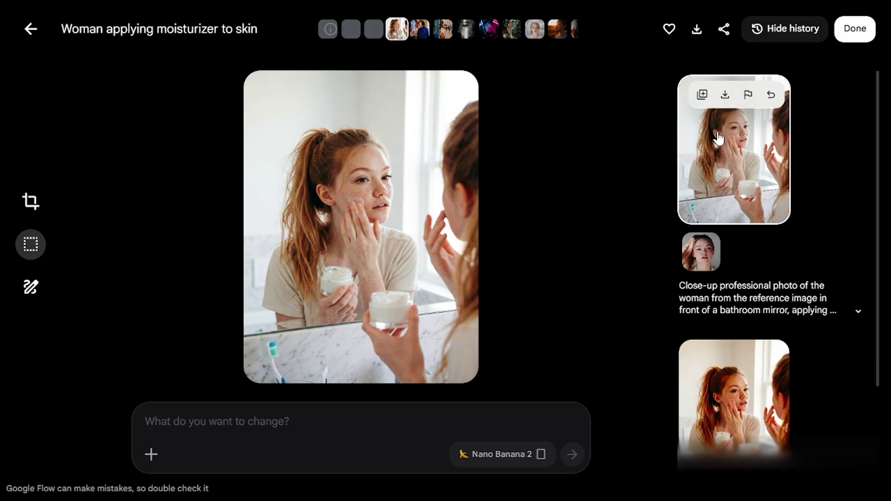
click(757, 419)
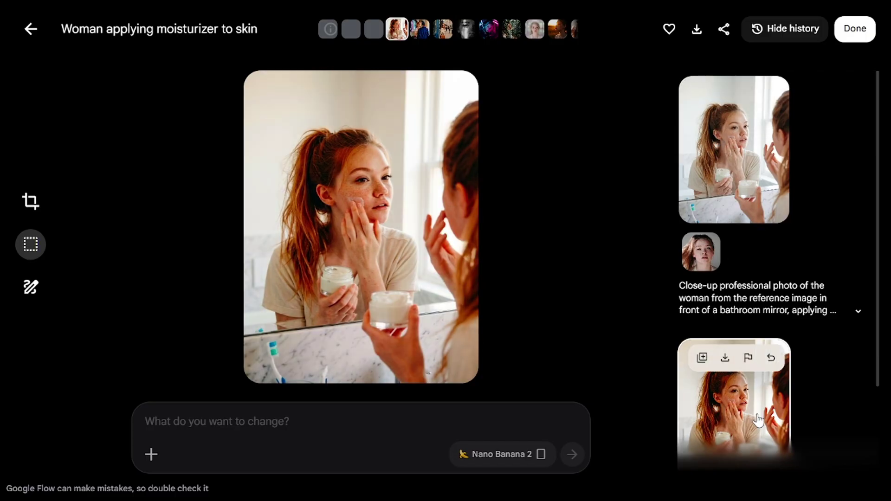
click(30, 29)
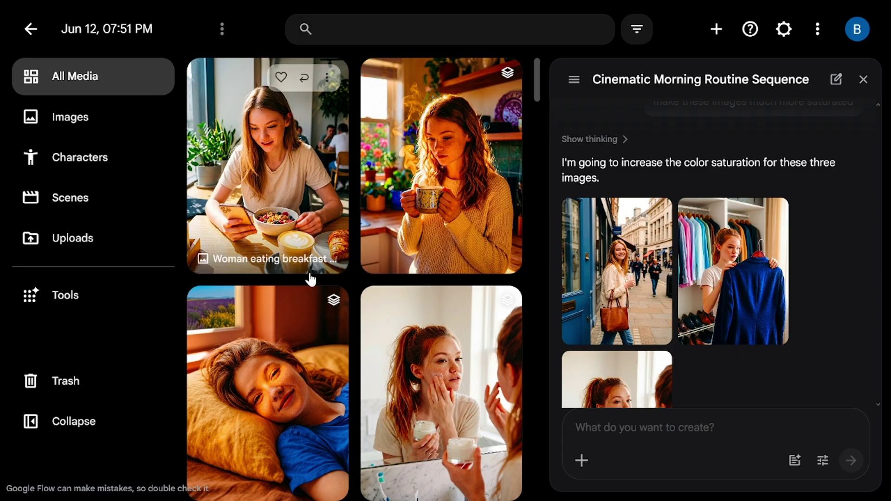
Step: Check the agent's saturation results, and compare the woman lying in bed image with its original version
scroll(715, 293, down, 5)
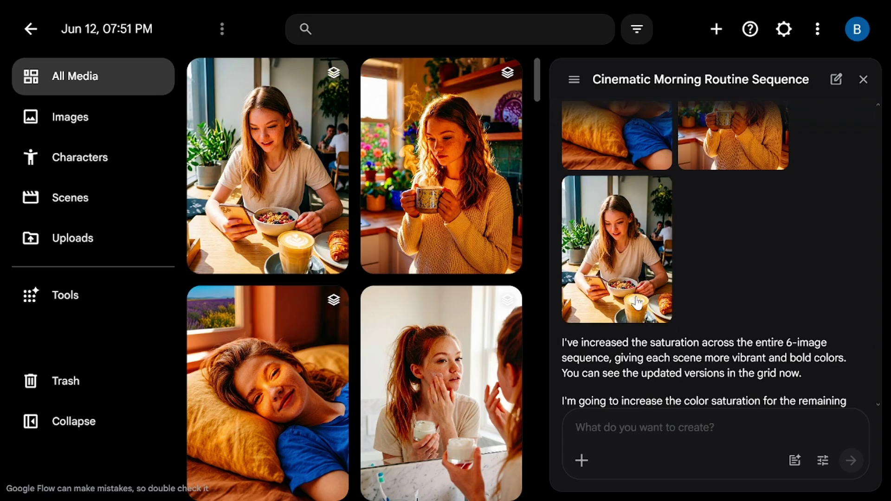
scroll(637, 302, down, 2)
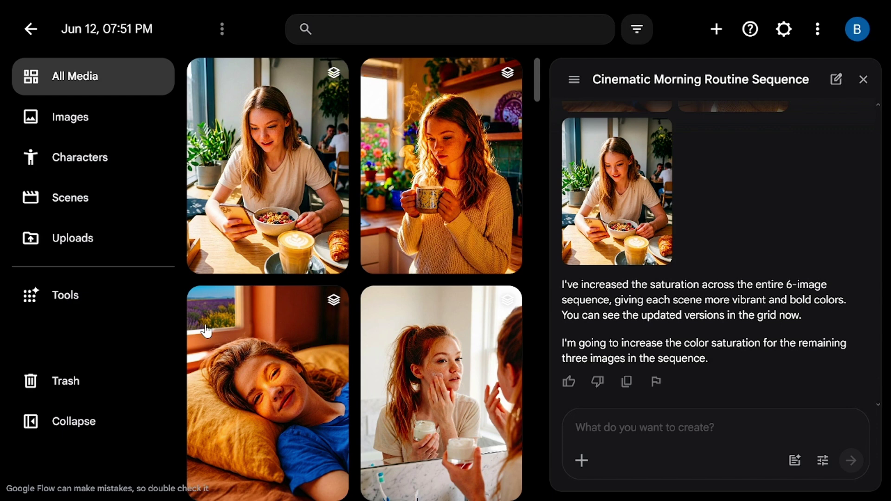
click(241, 366)
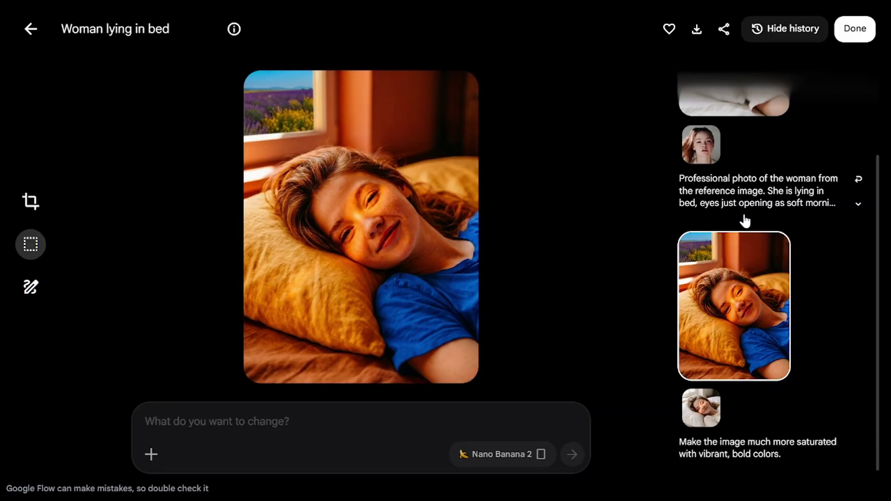
scroll(745, 221, up, 3)
click(733, 153)
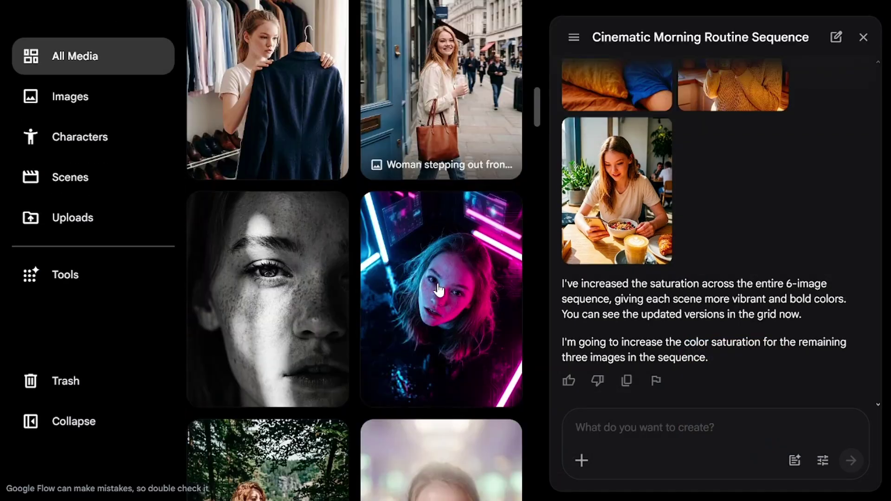
Step: Find the ink sketch of the building with yellow umbrellas in the project media and attach it to the agent prompt
scroll(438, 290, down, 15)
scroll(443, 297, up, 5)
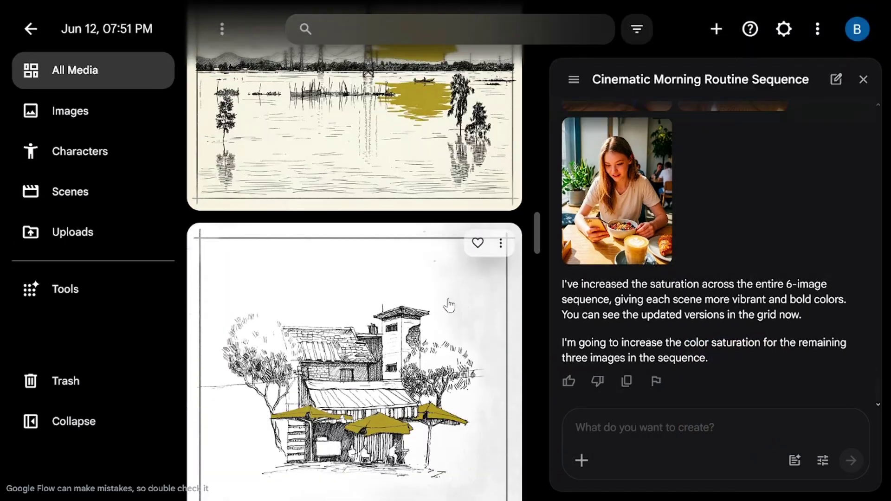
mouse_move(325, 308)
mouse_down()
mouse_move(510, 334)
mouse_move(623, 438)
mouse_up()
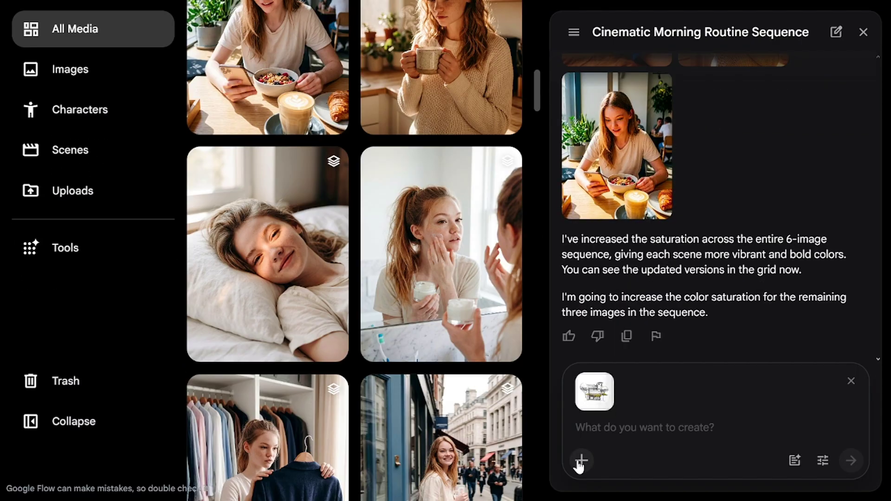
Step: Upload the electricity, beach, flamingos, factory, clouds and sunrise photos and attach all six to the agent prompt beside the sketch
click(581, 460)
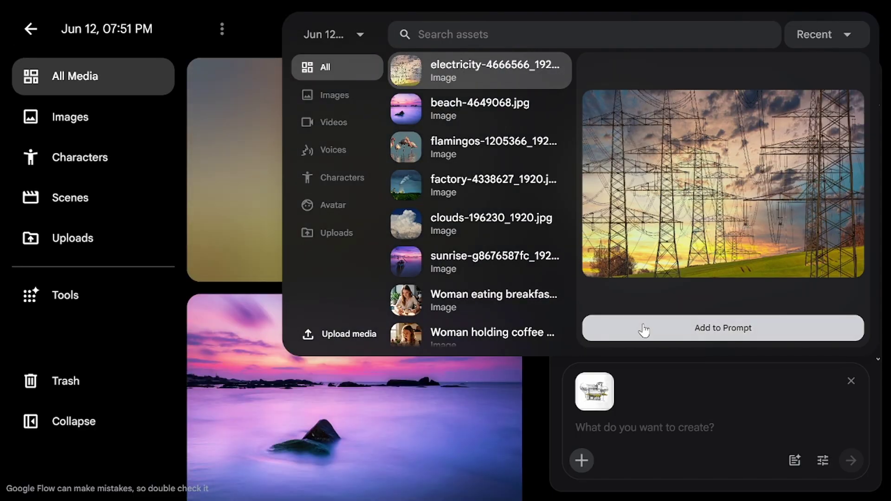
click(643, 328)
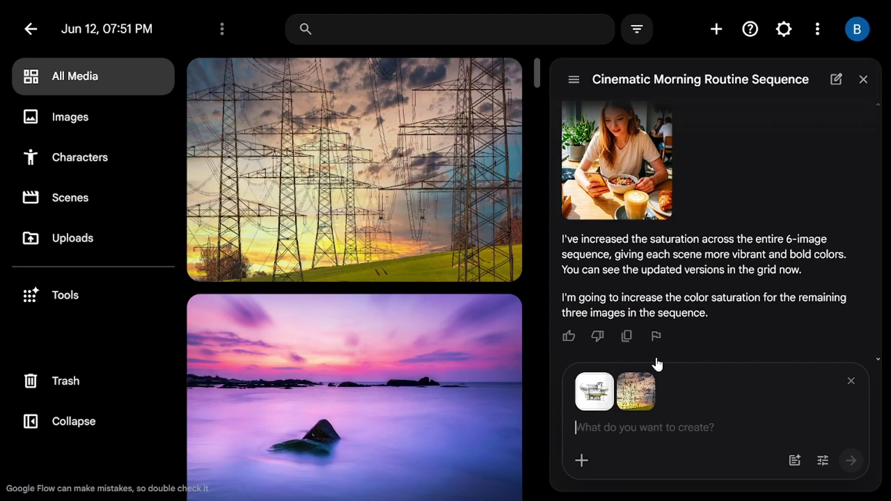
drag(351, 382, 649, 427)
scroll(401, 278, down, 1)
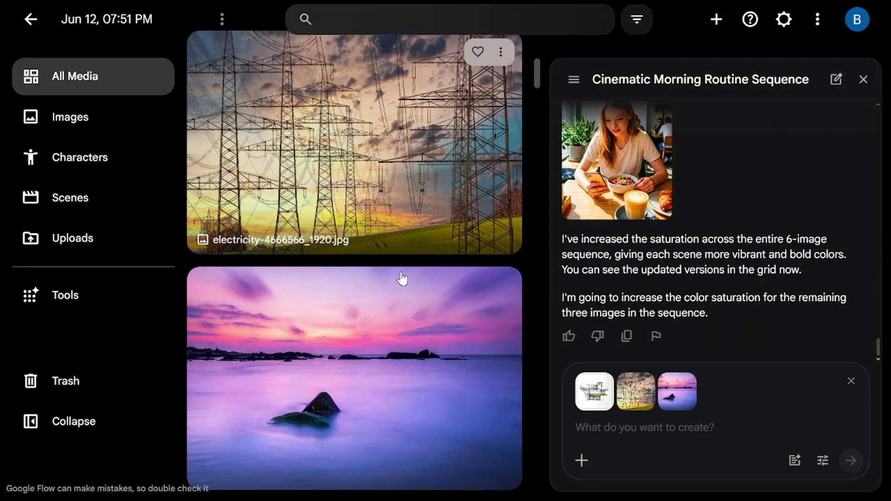
scroll(402, 278, down, 8)
Step: Submit the prompt "apply the style from this sketch to these photos I added" to the agent
text(apply the style from this sketch to these )
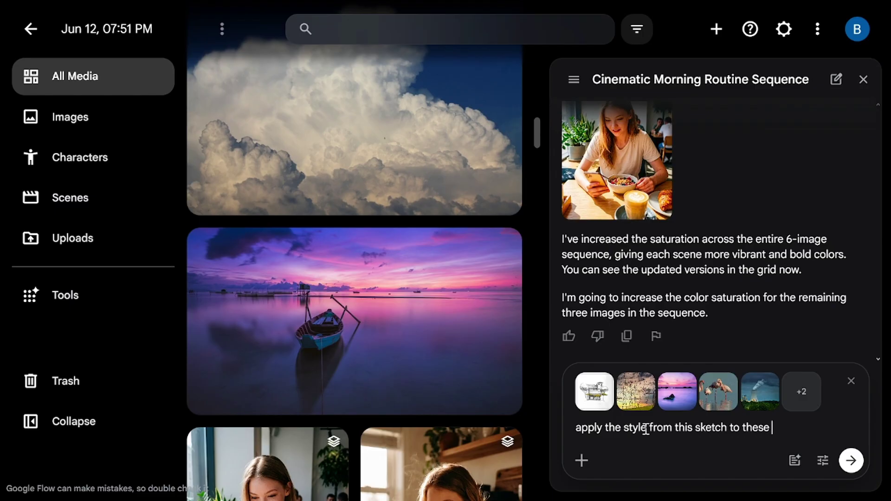
text(photos I added)
click(851, 460)
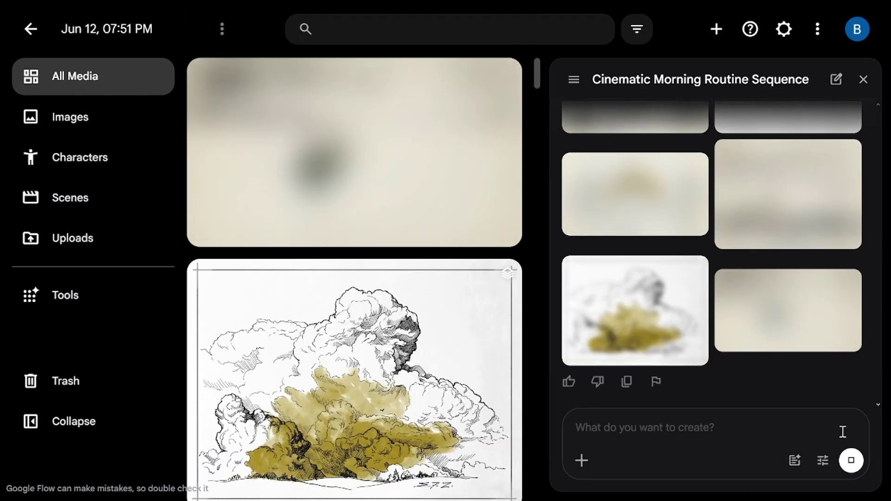
Step: Review the sketch-style images in the grid and compare the beach sketch with its original photo
scroll(468, 241, down, 9)
scroll(469, 242, down, 12)
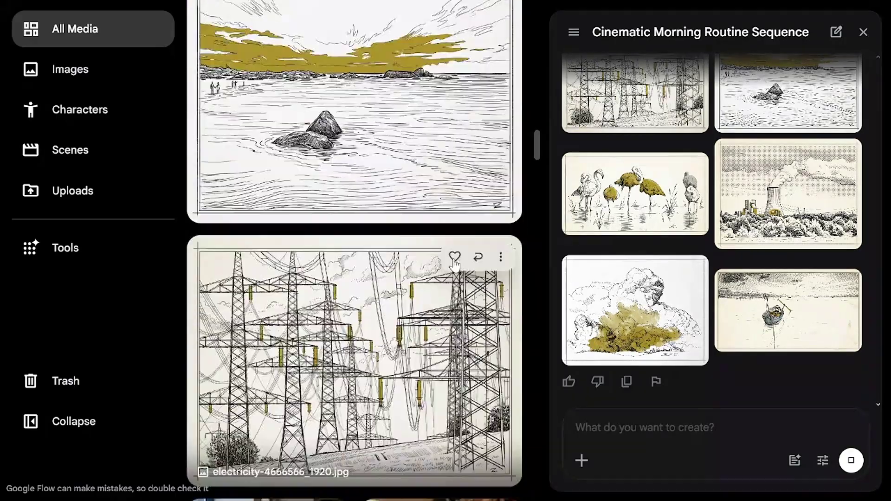
scroll(441, 283, up, 6)
click(393, 356)
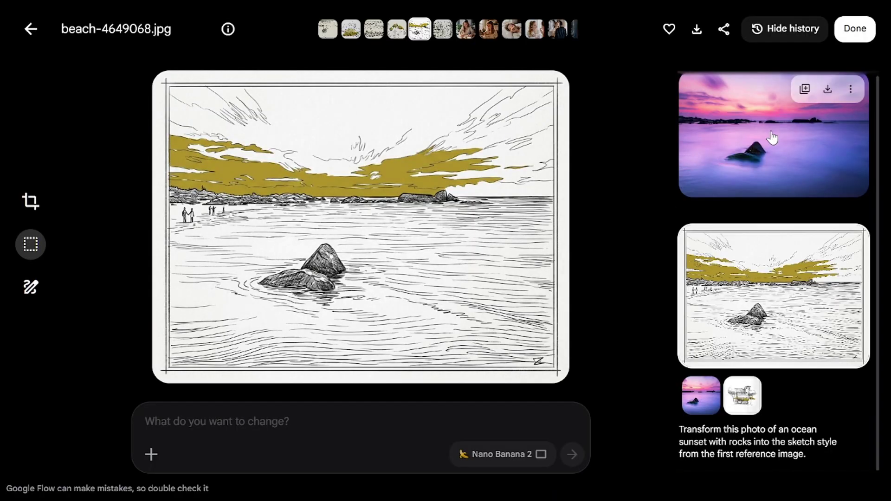
click(771, 139)
click(776, 317)
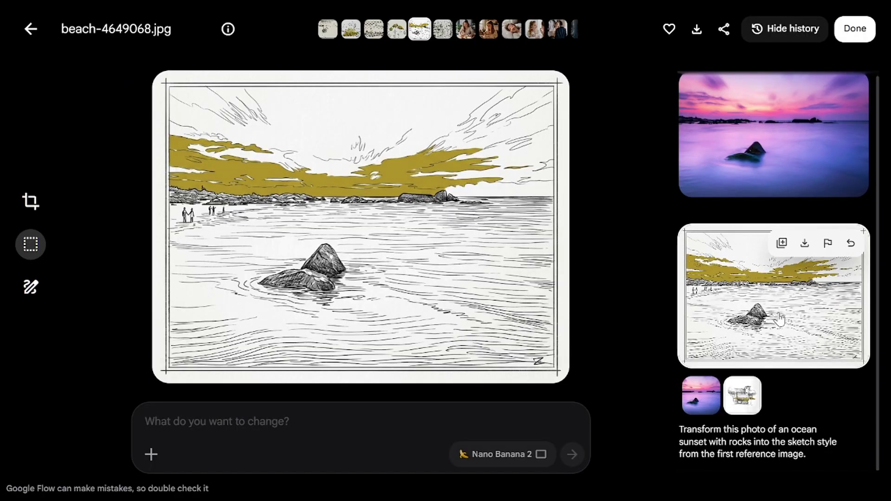
click(31, 29)
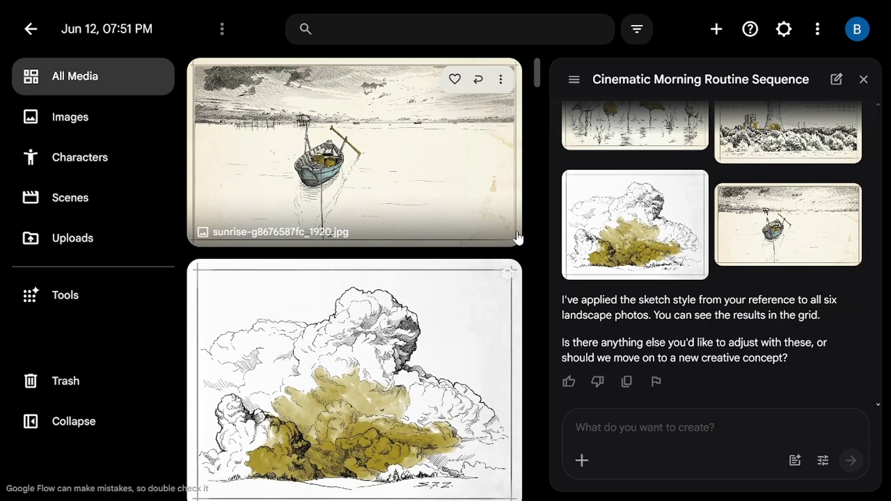
Step: Create a new media collection in the project
click(714, 31)
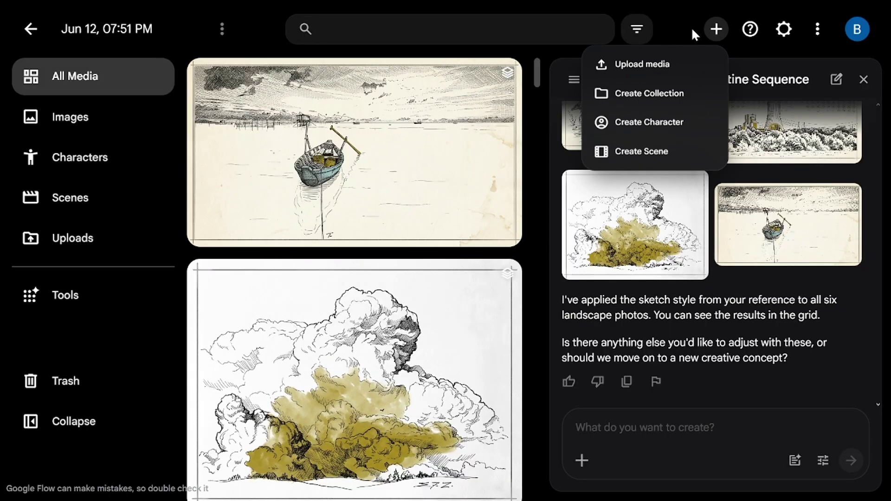
click(627, 93)
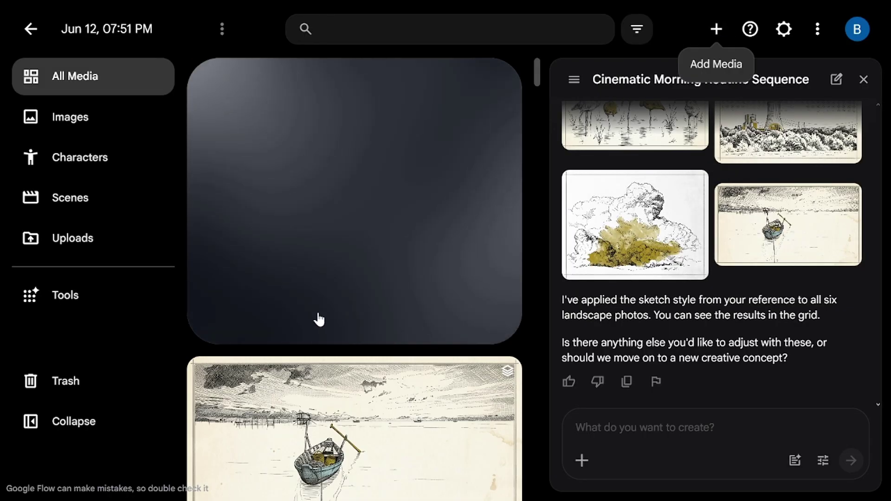
Step: Rename the untitled collection as "first Collection"
click(490, 90)
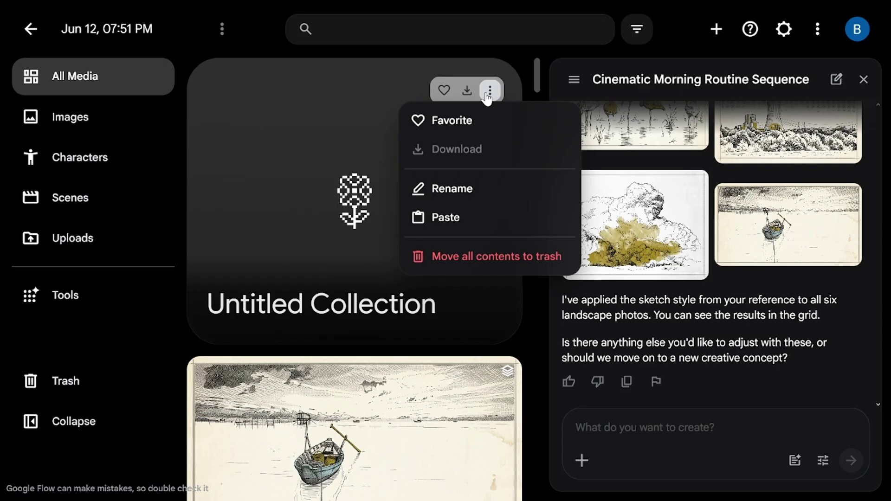
click(441, 189)
text(first)
key(Return)
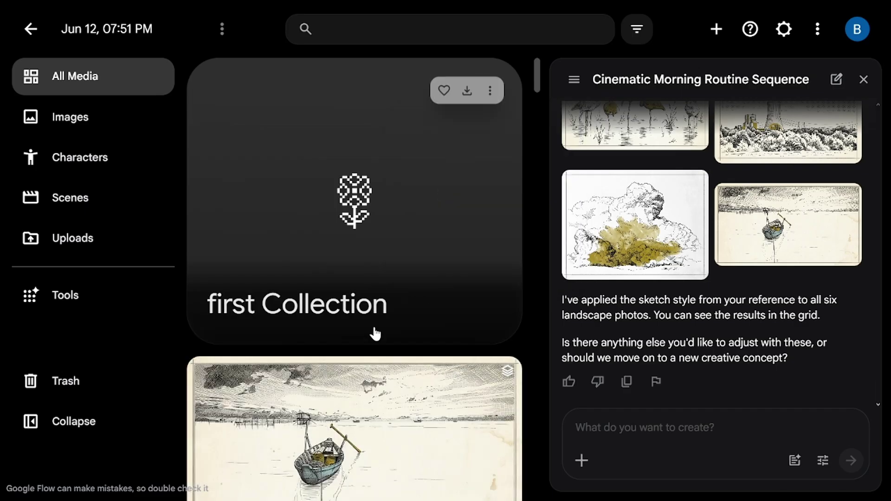
Step: Submit the agent prompt "add all the images featuring that young female to the 'first collection'" with the original portrait photo attached
click(611, 424)
text(add all the images featuring that young female to the 'first collection)
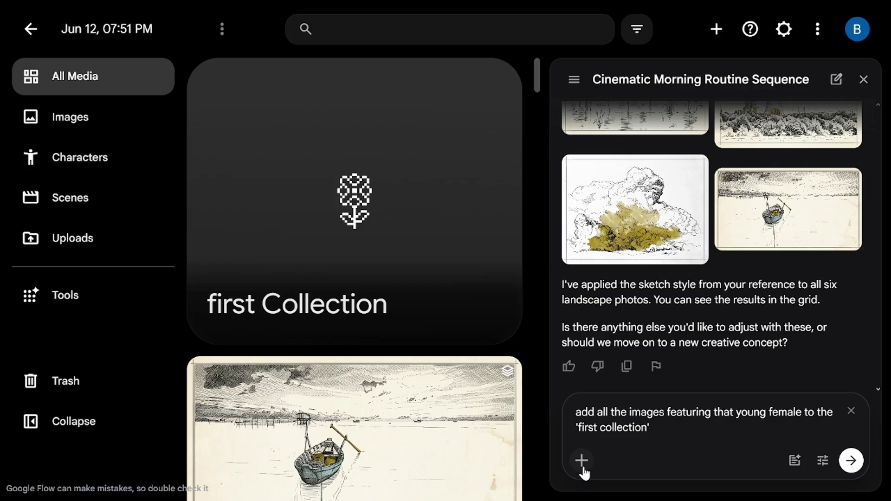
click(581, 461)
scroll(515, 220, down, 3)
scroll(506, 243, down, 3)
click(493, 225)
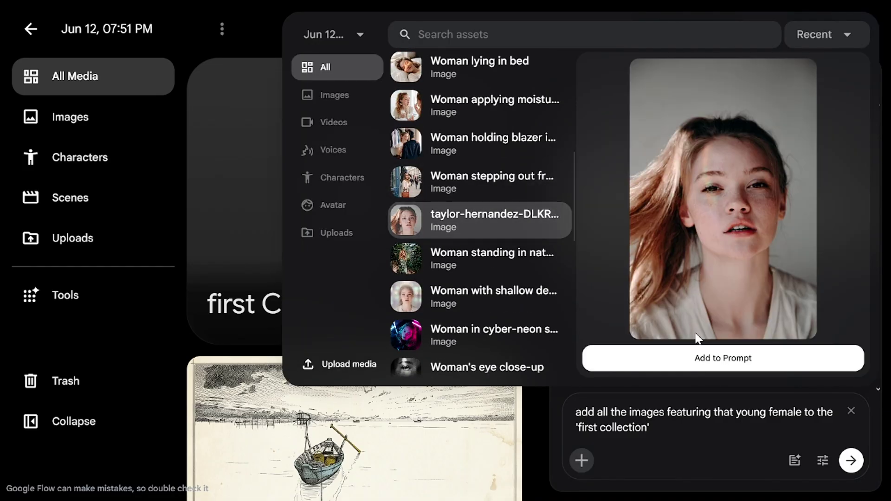
click(723, 358)
click(852, 461)
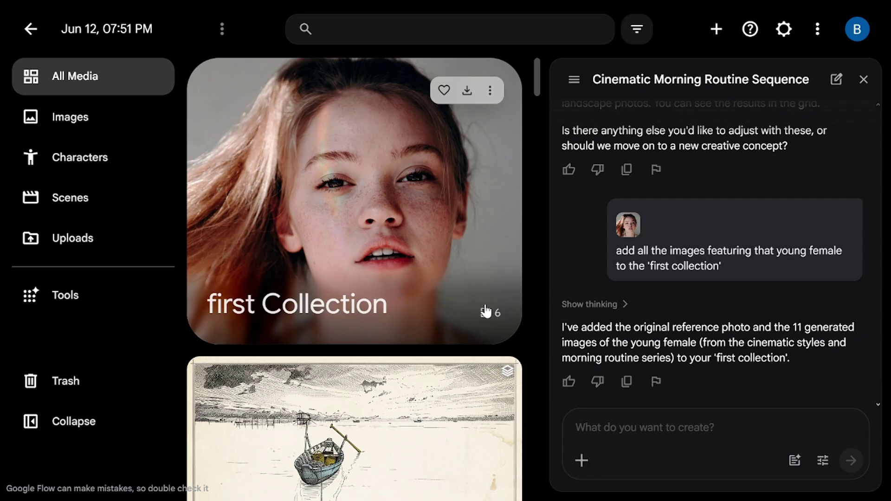
Step: Check the media grid for leftover images of the woman and tell the agent "there are 6 more images featuring this girl"
scroll(485, 310, down, 20)
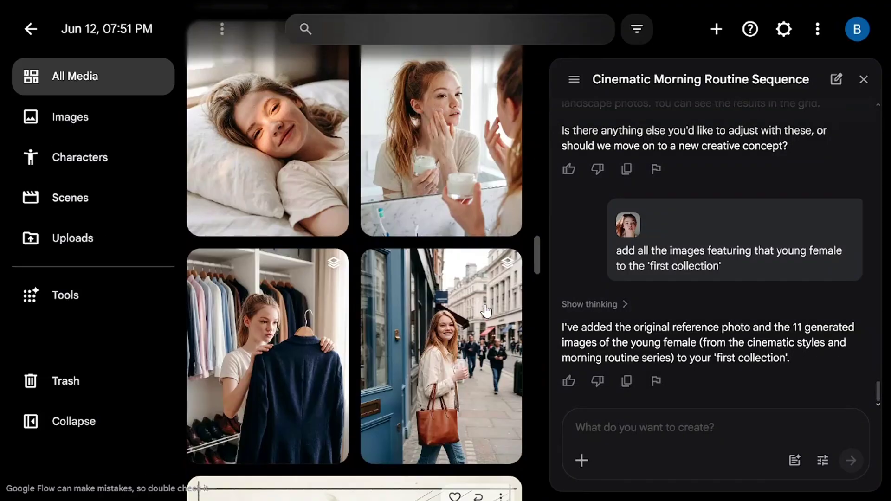
scroll(485, 311, up, 5)
click(696, 428)
text(there are 6 more images featuring this girl)
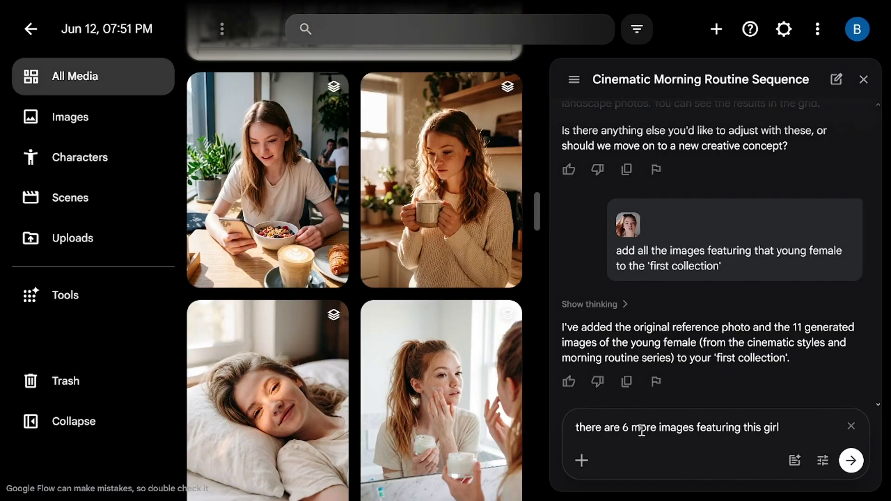
key(Return)
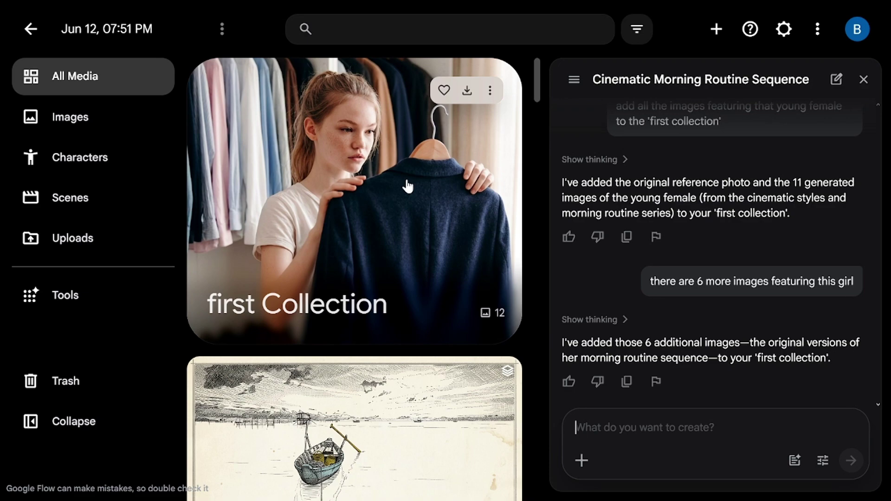
Step: Open the first Collection and look through all the images it contains
click(408, 185)
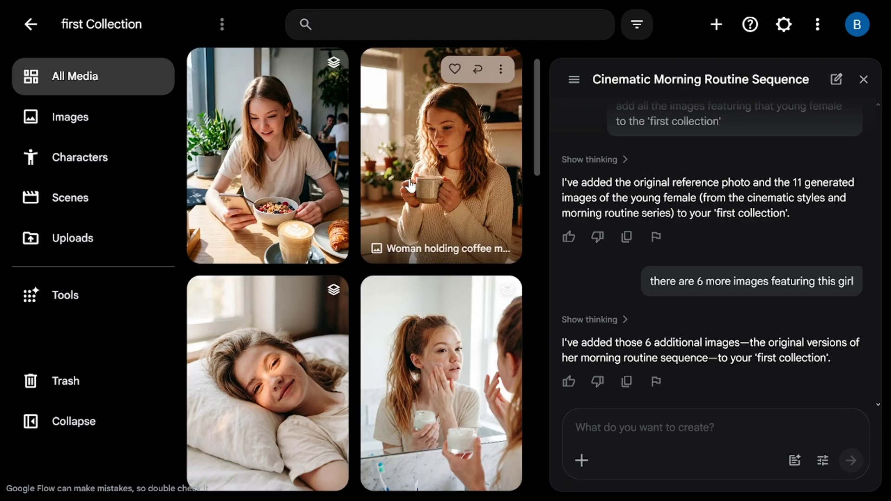
scroll(410, 186, down, 5)
scroll(409, 186, down, 10)
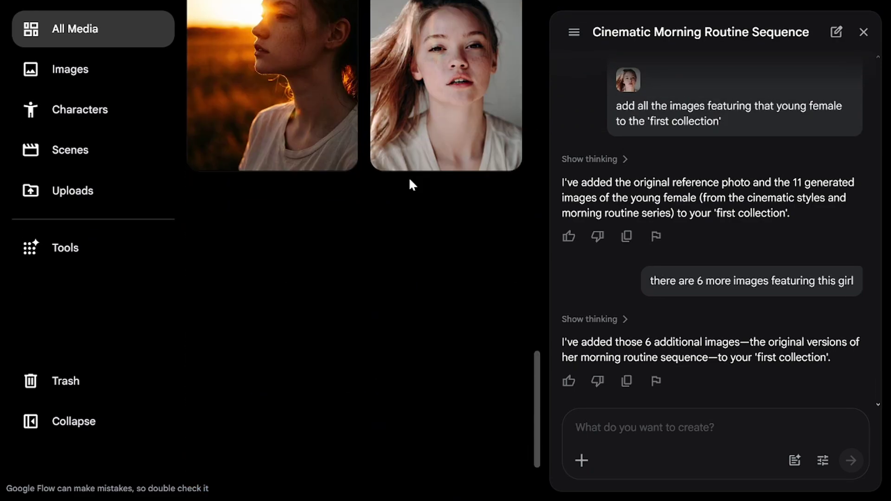
scroll(410, 185, up, 15)
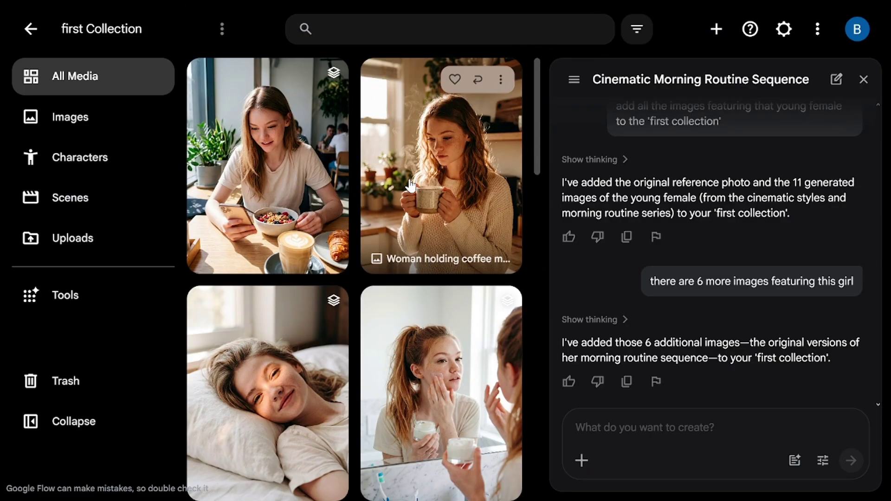
Step: Ask the agent to make all the images inside 'first collection' monochromatic blue
click(594, 429)
text(make all the images inside 'first collection' monochromatic blu)
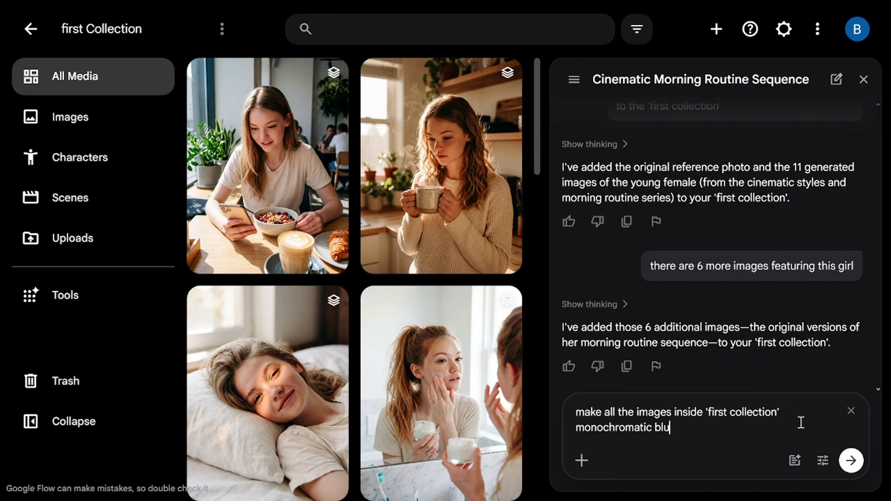
click(851, 460)
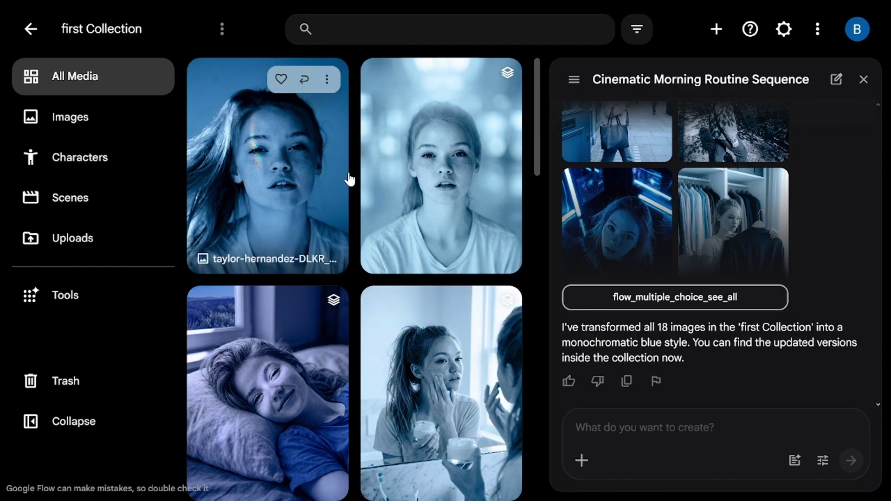
Step: Open the blue image of the woman eating breakfast and review the versions in its edit history
scroll(350, 179, down, 5)
click(293, 380)
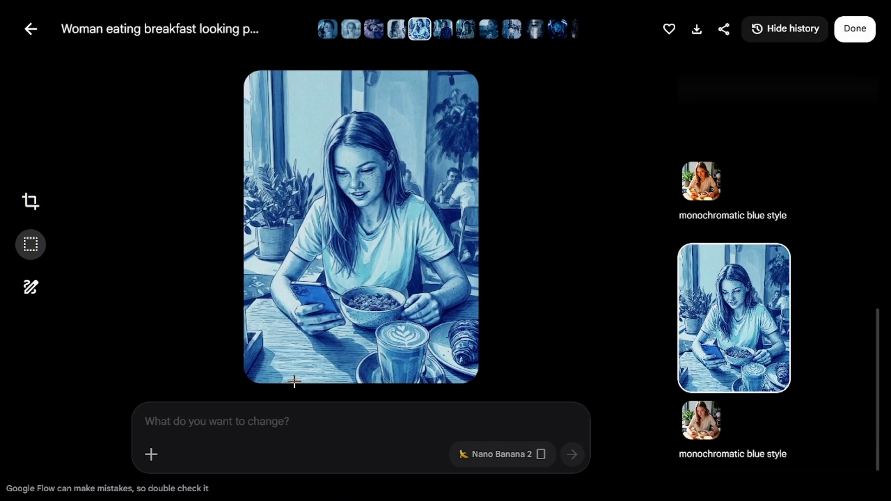
scroll(756, 320, up, 5)
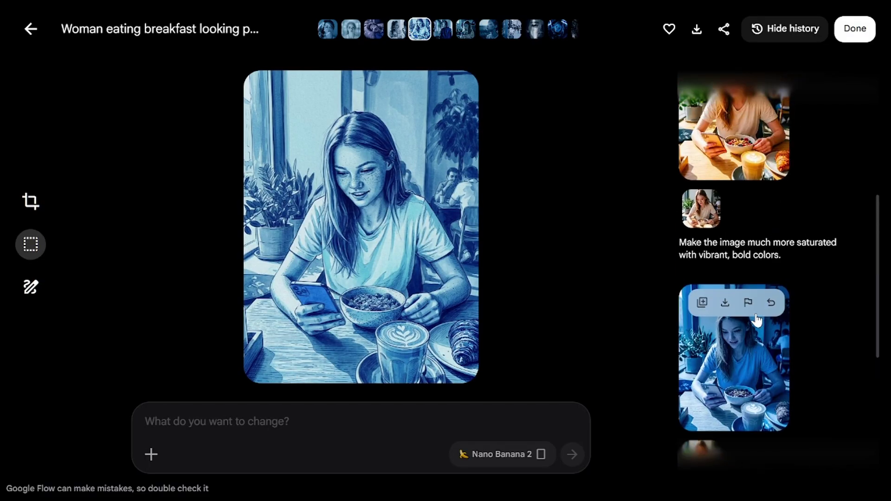
scroll(753, 351, down, 5)
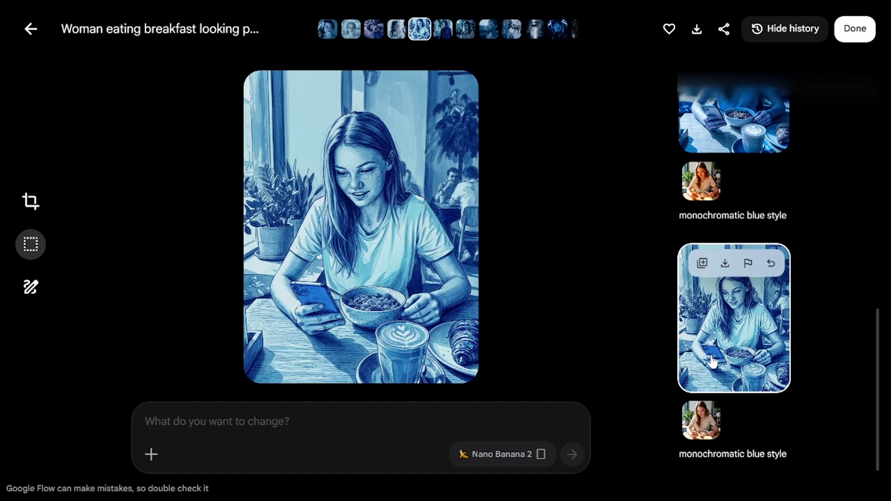
scroll(720, 363, up, 5)
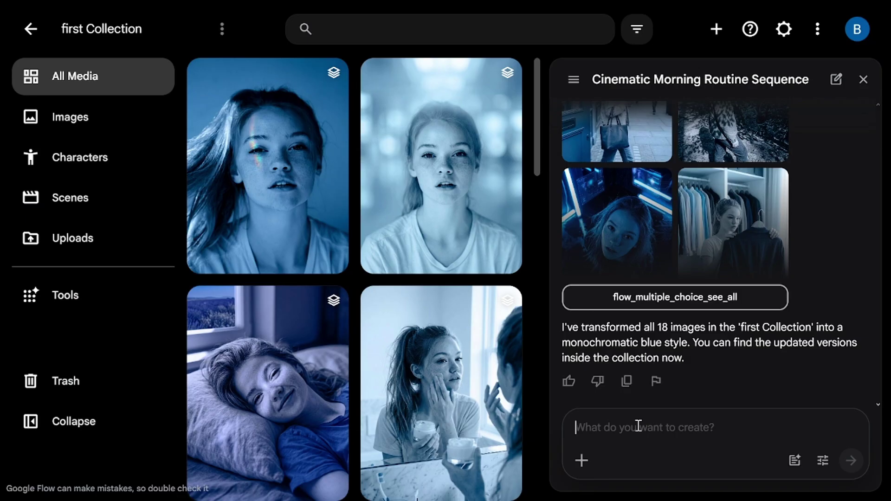
Step: Try to have the agent "delete all the images from the 'first collection'" while inside the collection
text(delete all the images from)
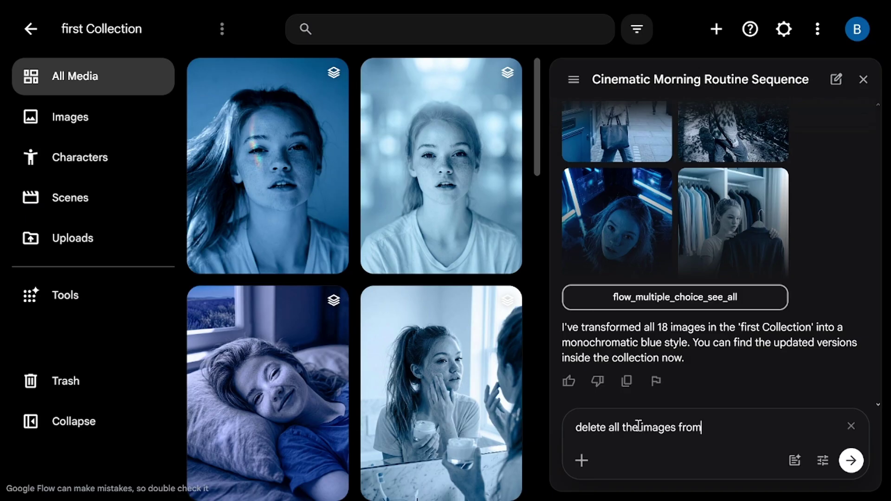
text( the 'first collection')
key(Return)
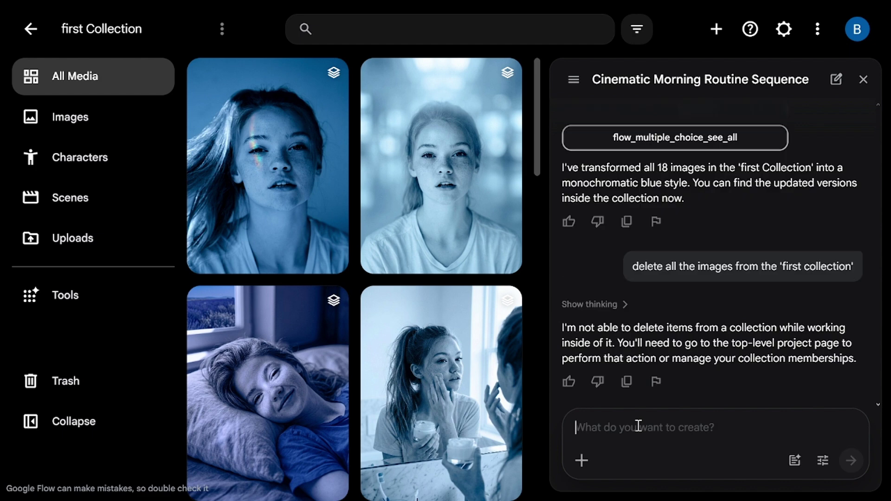
Step: Return to the top-level project page and submit the agent prompt "put all the images from the 'first collection' to the trash"
click(31, 29)
click(674, 434)
text(put all the images from the )
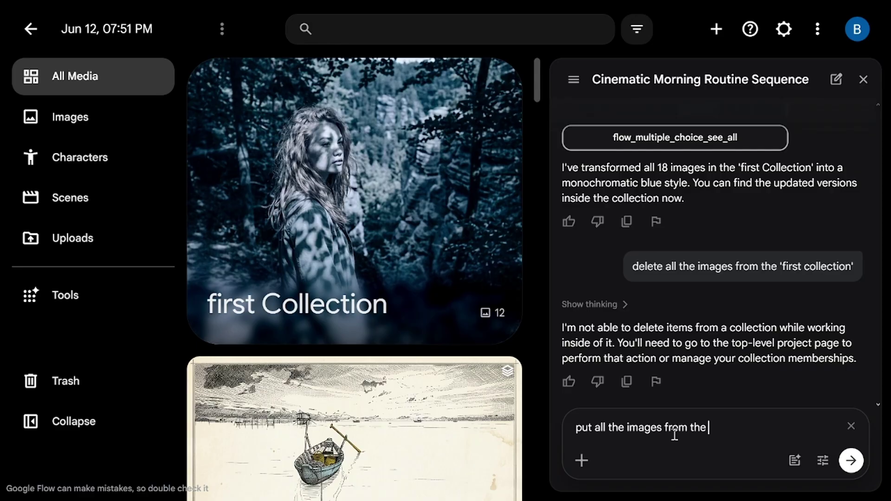
text('first collection' to the trash)
click(778, 429)
text(')
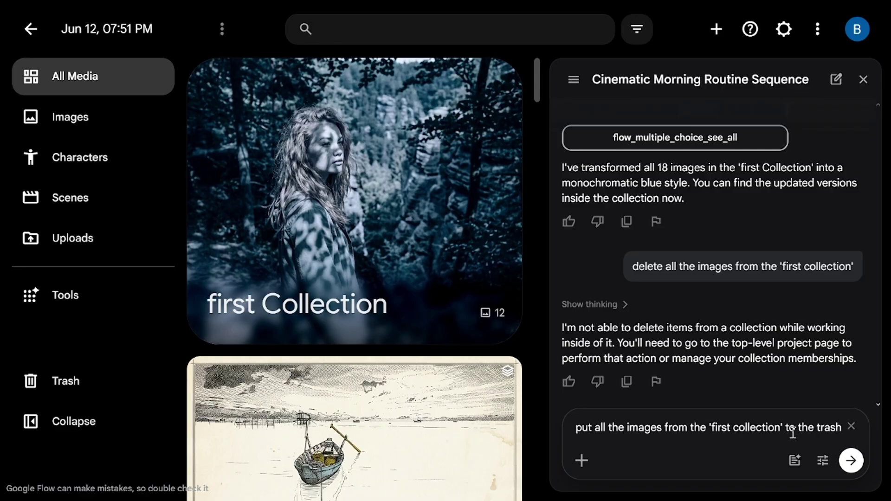
click(850, 461)
Step: Inspect the contents of the first Collection and the project's trash, and return to the project
click(378, 275)
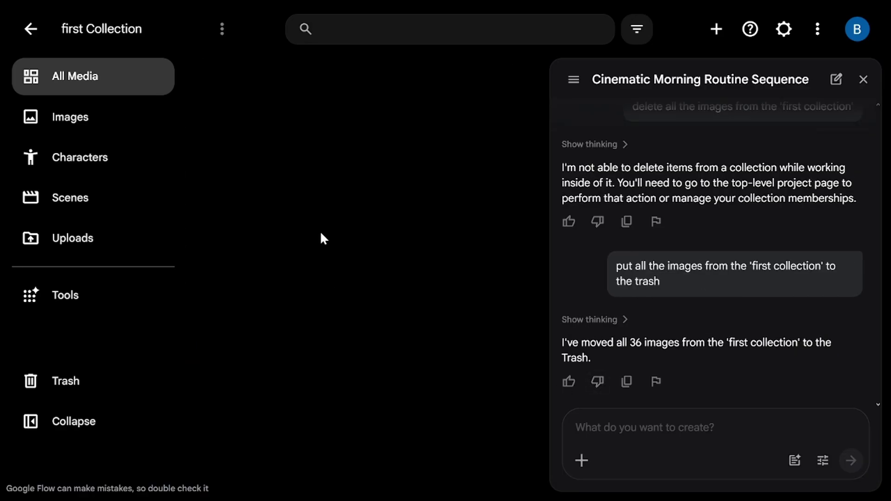
click(107, 377)
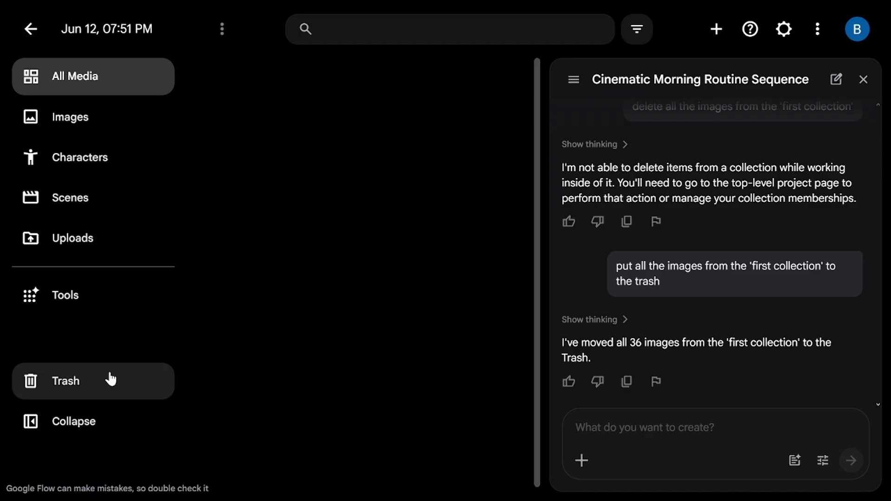
scroll(501, 300, down, 10)
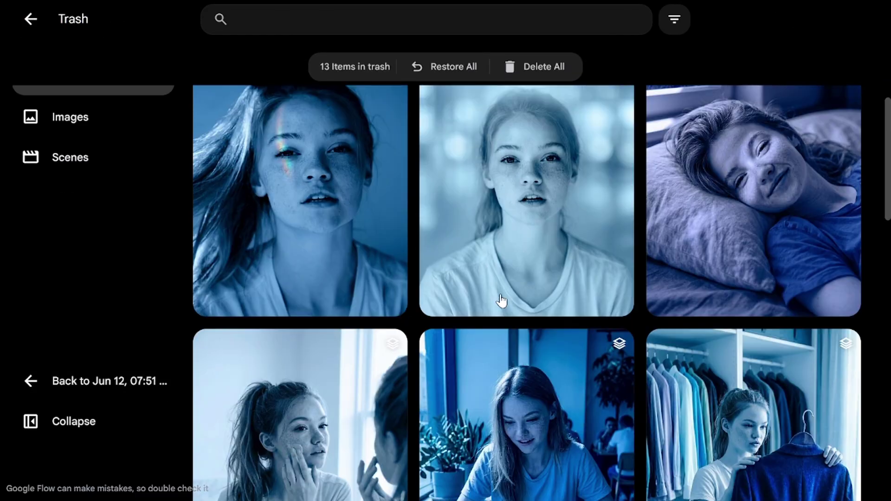
scroll(501, 300, up, 10)
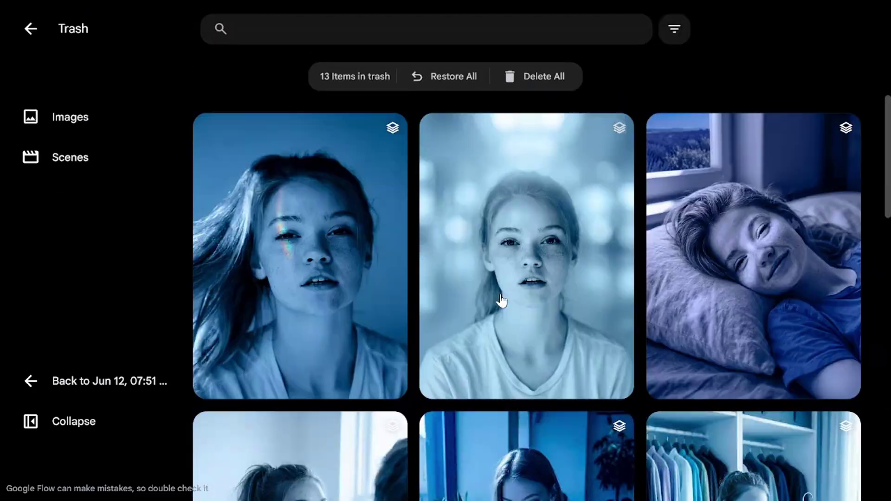
click(30, 28)
Step: Submit the agent prompt "create separate collections for the sketches and for the realistic images and give these collections corresponding names"
scroll(535, 234, down, 15)
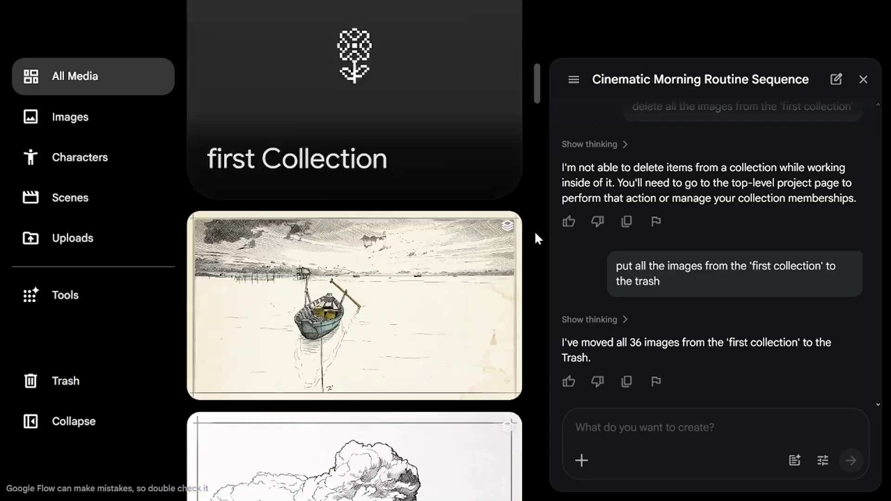
scroll(535, 235, down, 15)
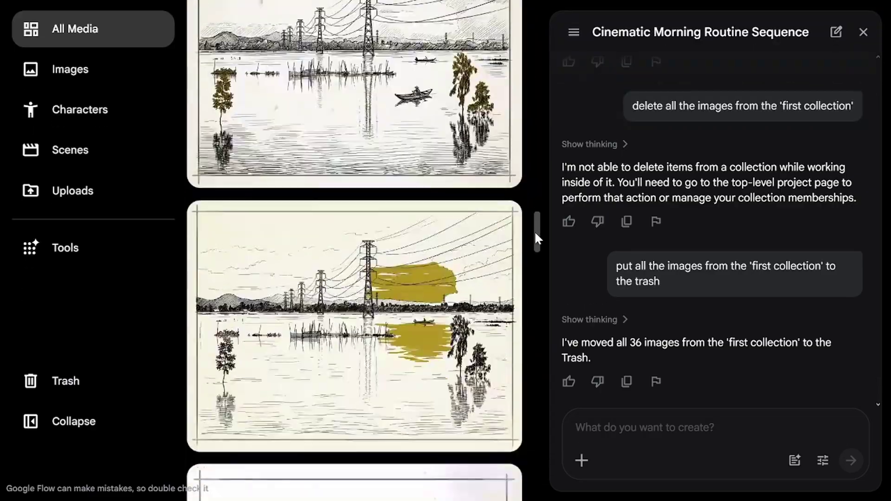
scroll(534, 230, up, 15)
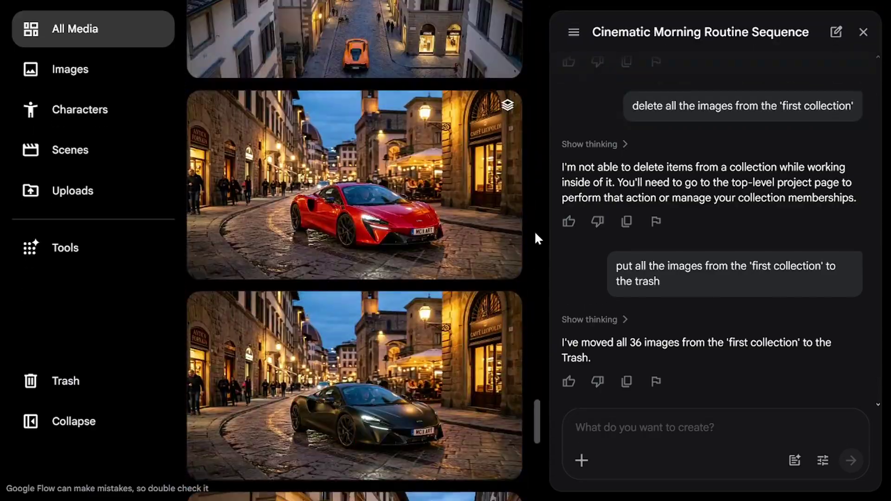
click(658, 423)
text(create)
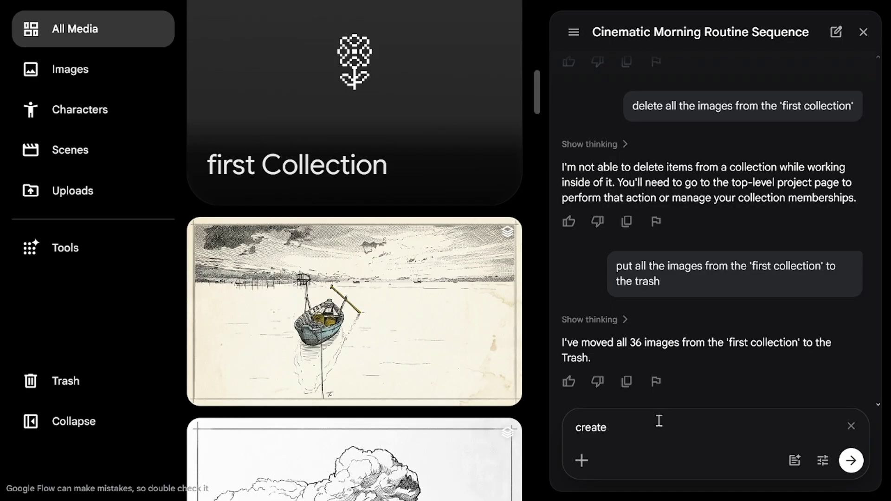
text( separate collections for the sketche)
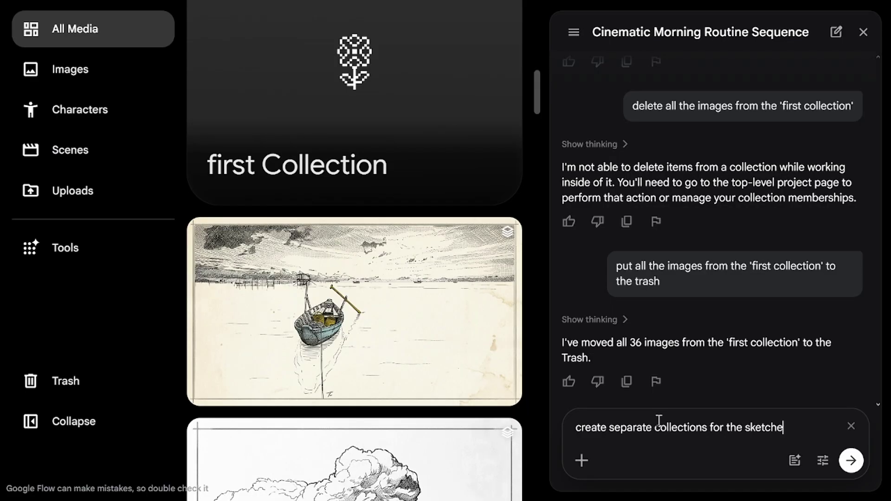
text(s and for the realistic im)
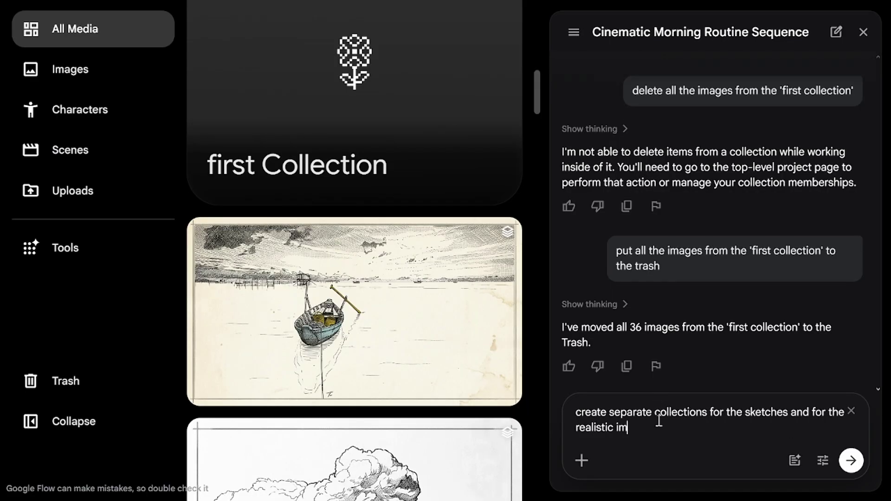
text(ages and give these collections correspond)
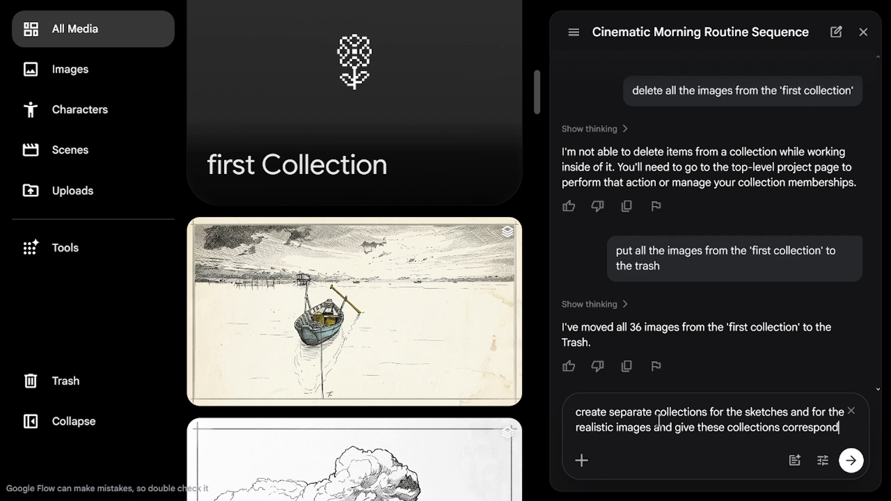
text(ing names)
click(856, 455)
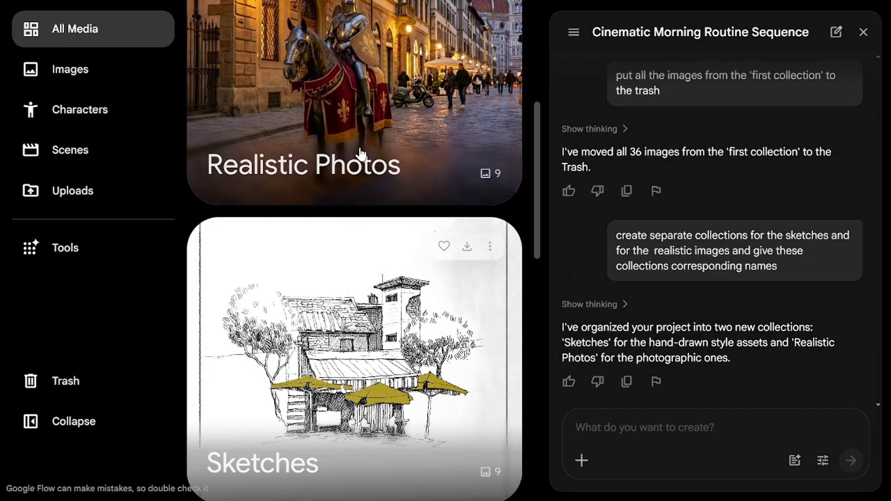
Step: Review the Realistic Photos and Sketches collections in the project grid
scroll(358, 159, up, 3)
scroll(418, 240, down, 10)
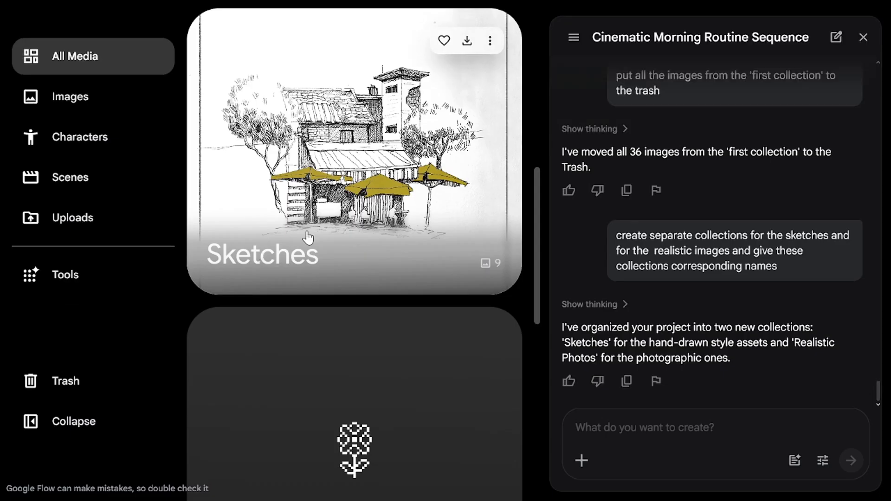
scroll(334, 327, up, 10)
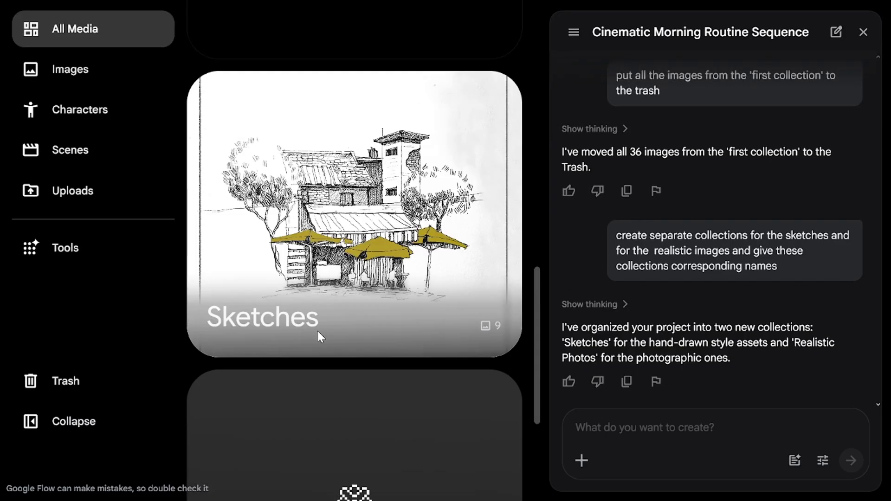
Step: Look through the images in the Sketches collection and return to the project page
scroll(344, 302, down, 10)
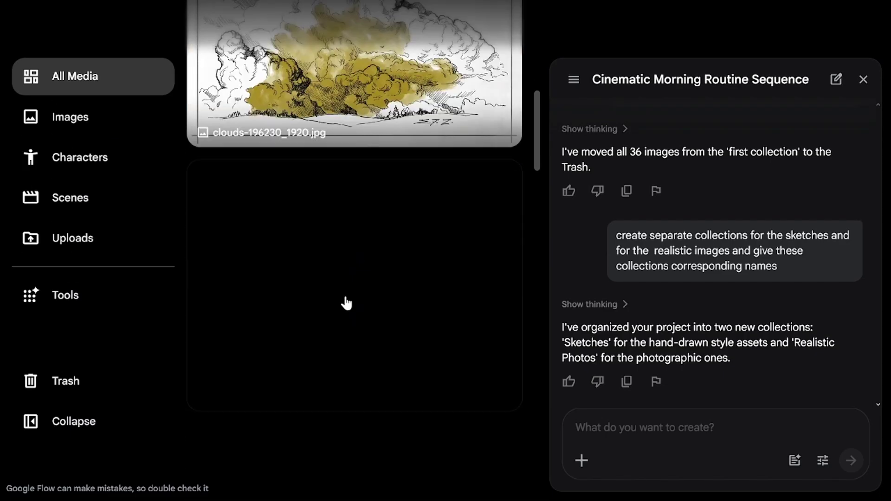
scroll(346, 304, down, 10)
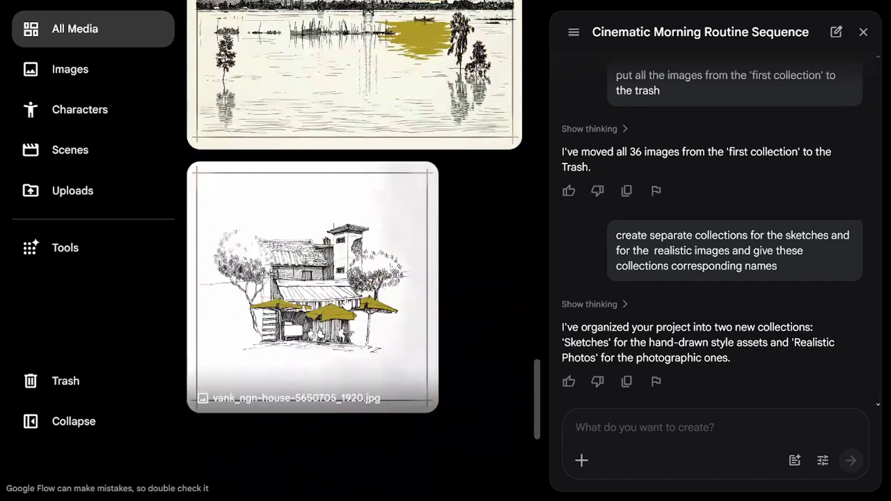
scroll(346, 279, up, 5)
click(33, 29)
scroll(388, 269, up, 3)
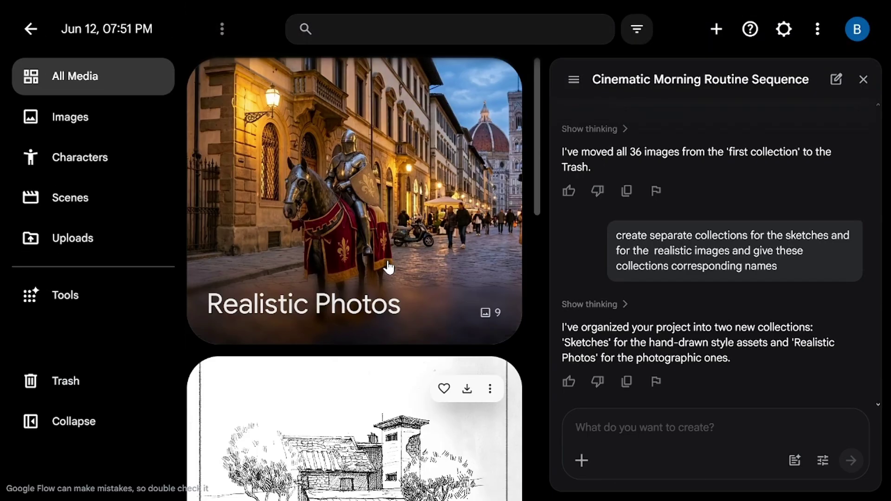
Step: Look through the images in the Realistic Photos collection
click(391, 218)
scroll(391, 218, down, 10)
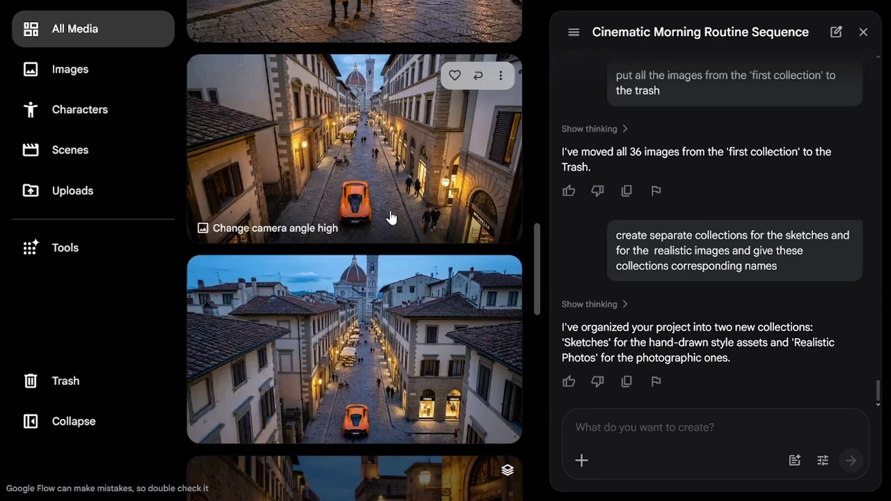
scroll(391, 217, down, 3)
scroll(391, 218, up, 15)
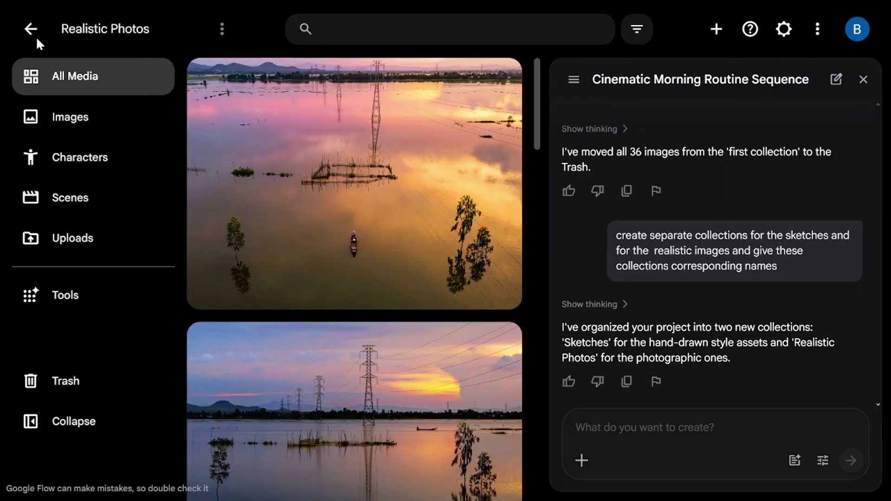
Step: Start a new character and upload the close-up photo of a long-haired young woman as its portrait
click(90, 74)
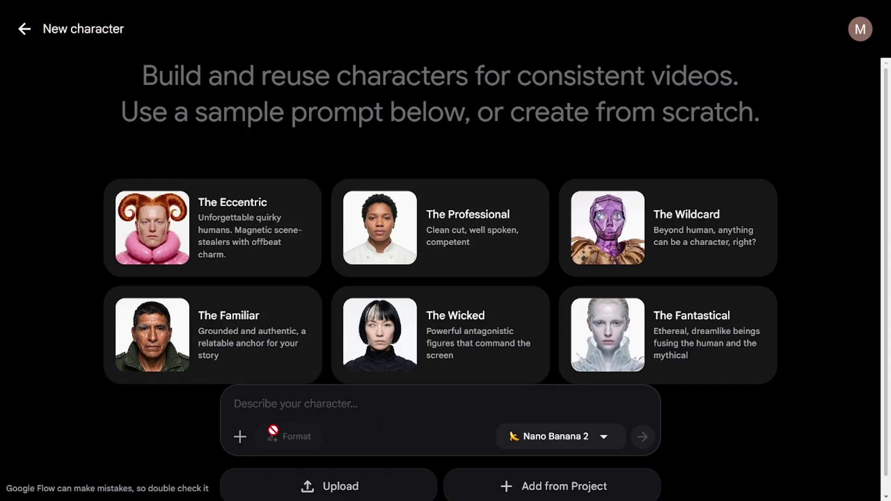
scroll(273, 430, down, 1)
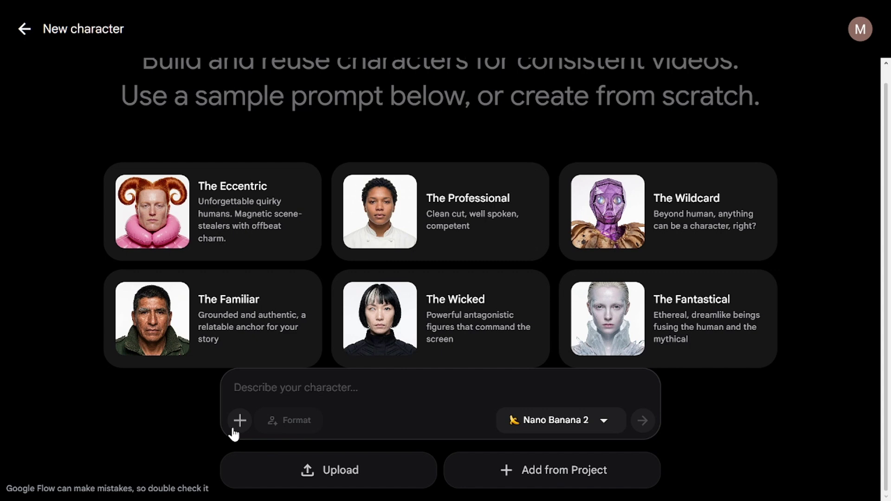
click(307, 476)
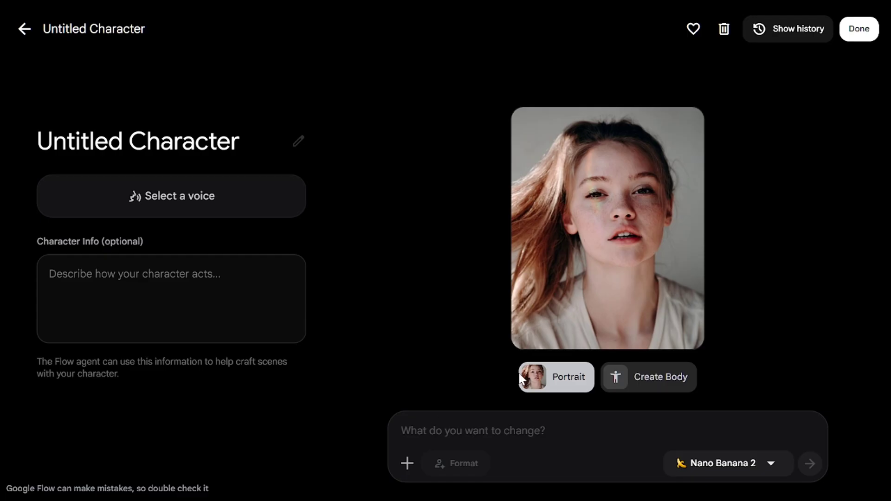
Step: Begin the character's body with the description "she is wearing white t-shirt and denim shorts" and apply the Format prompt template
click(650, 377)
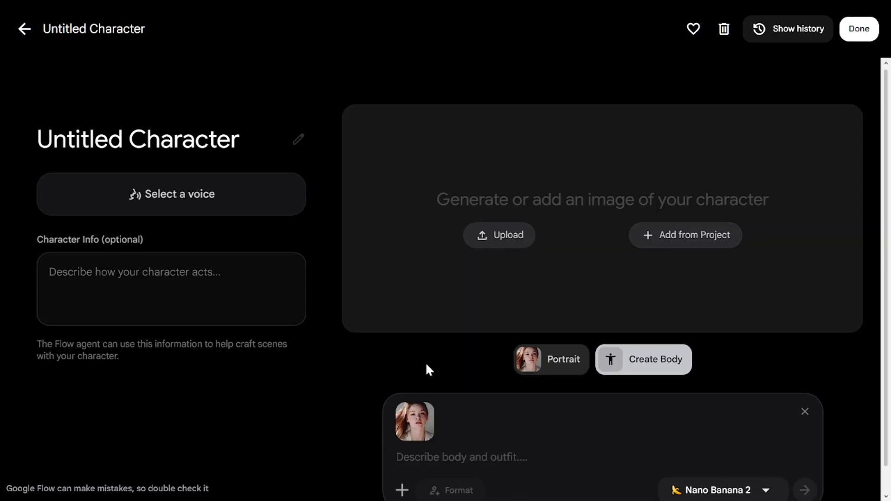
scroll(426, 367, down, 1)
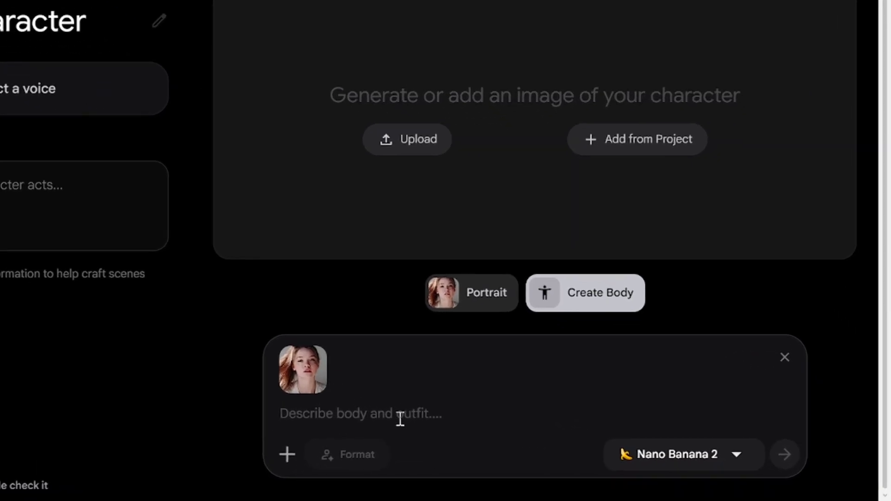
click(494, 434)
text(she is wearing white t-shirt and denim shorts)
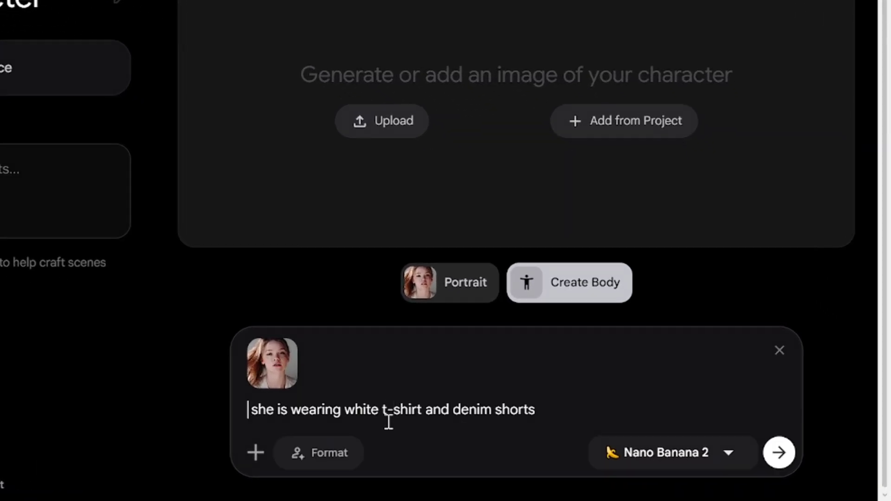
click(306, 454)
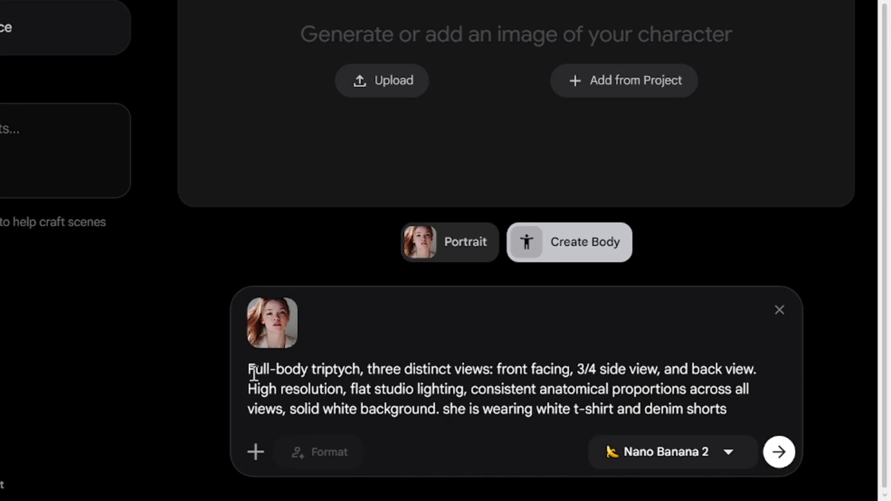
Step: Insert "She is pretty slim and has straight posture," before the outfit description in the body prompt
drag(440, 409, 732, 413)
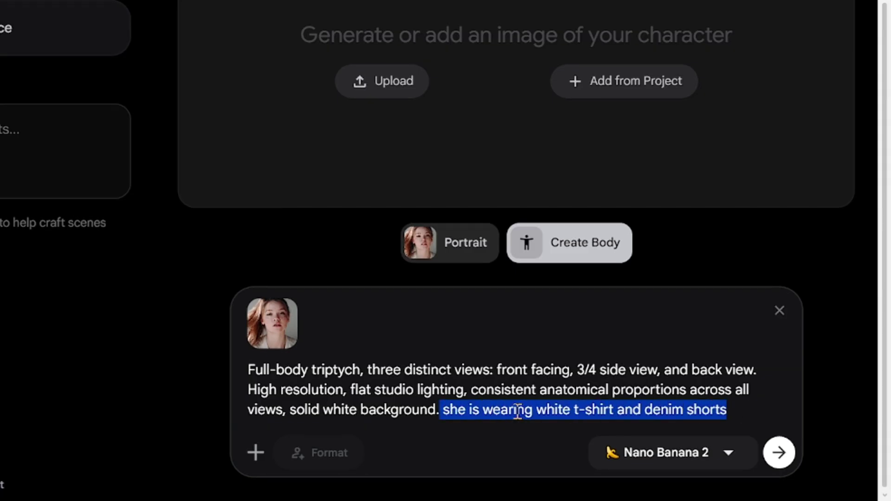
click(453, 415)
text(She is )
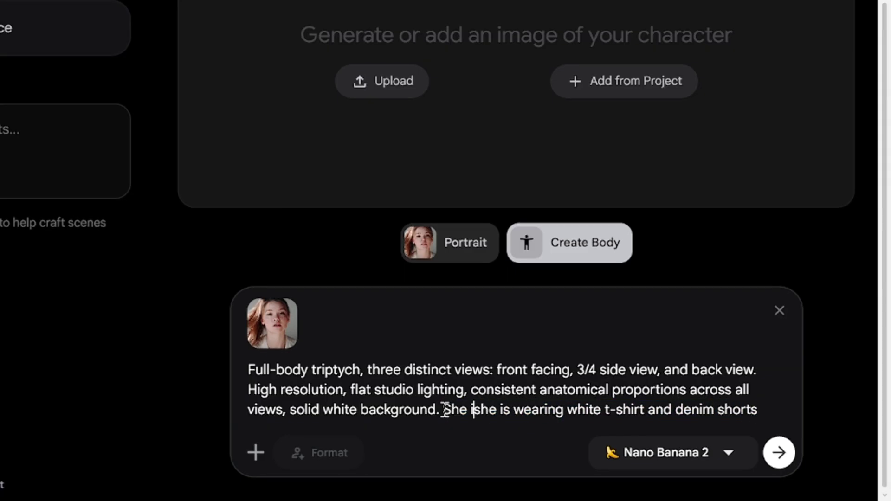
text(pretty slim and has straight p)
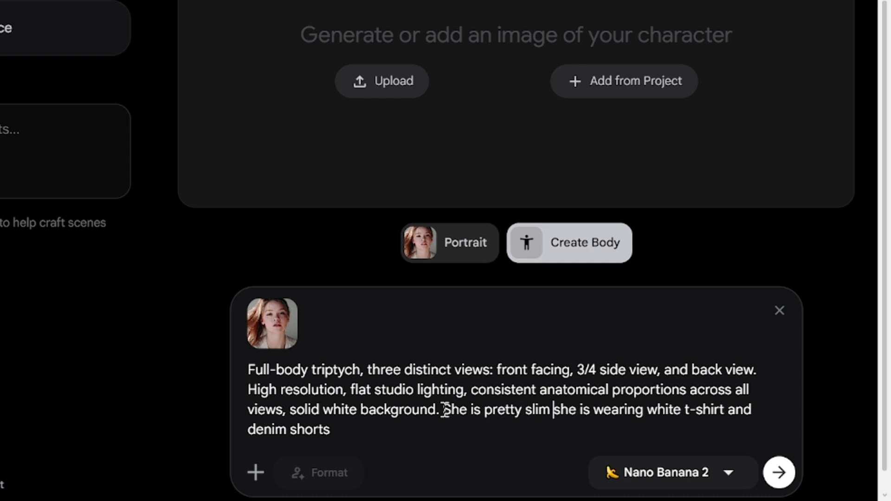
text(osture,)
Step: Set the model to Nano Banana Pro and generate the character's full-body triptych
scroll(499, 422, down, 1)
click(712, 451)
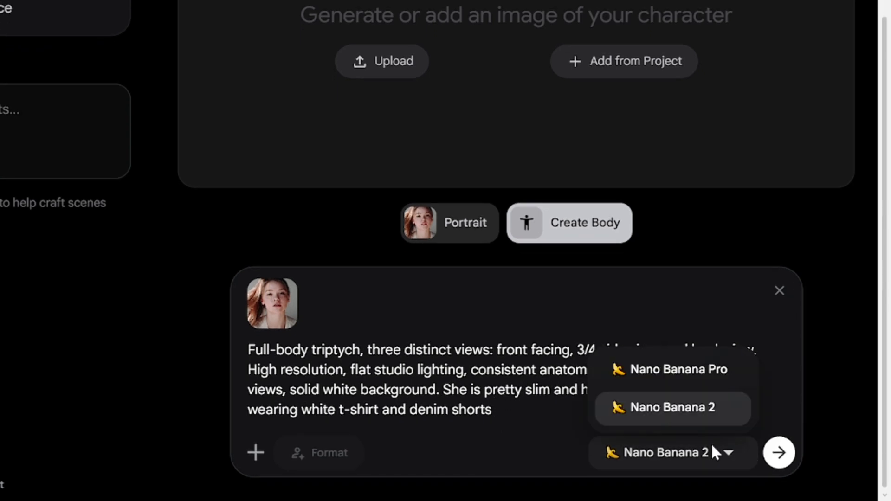
click(640, 369)
scroll(394, 437, up, 2)
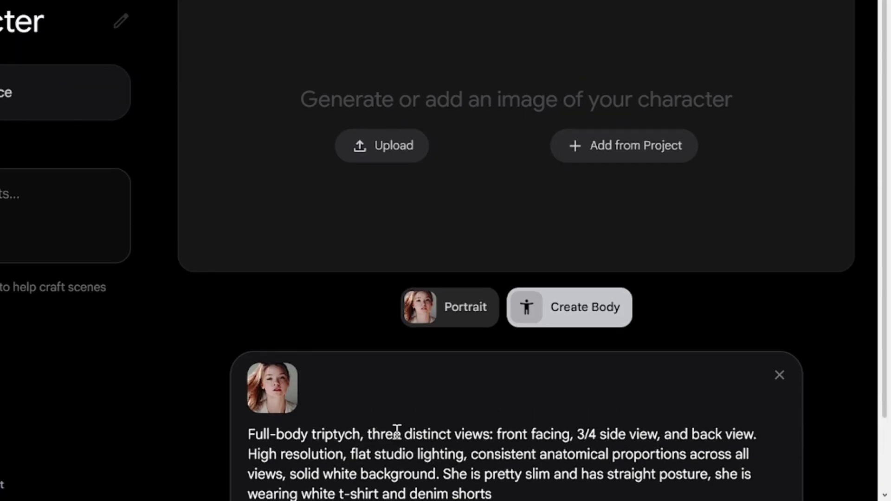
scroll(395, 432, down, 2)
click(788, 448)
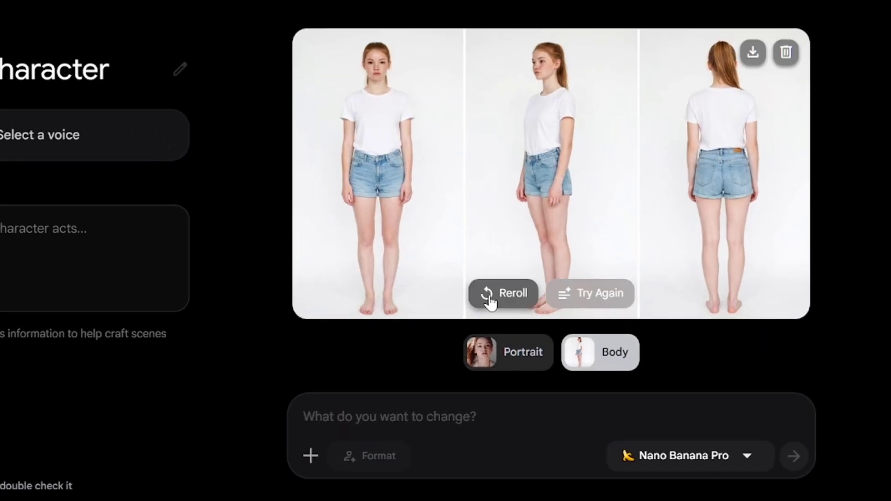
Step: Recall the body image's prompt with Try Again, dismiss it, and switch the preview to the character's portrait
click(600, 297)
scroll(547, 353, up, 2)
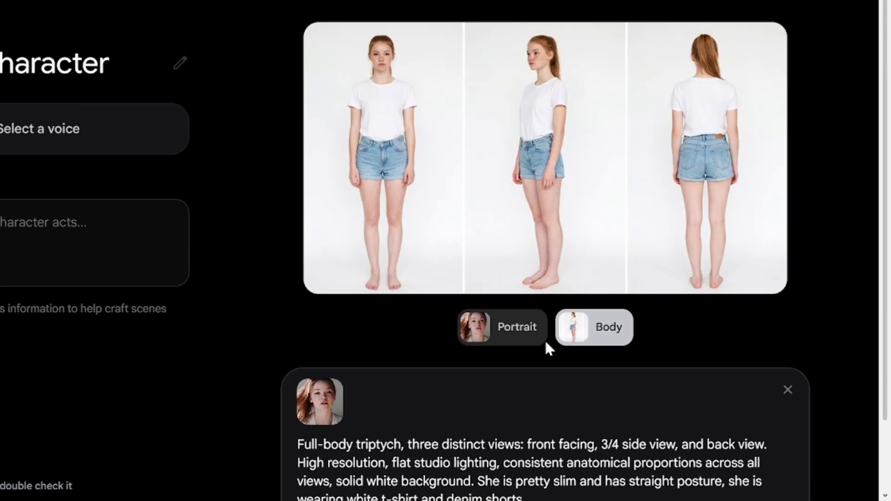
click(507, 268)
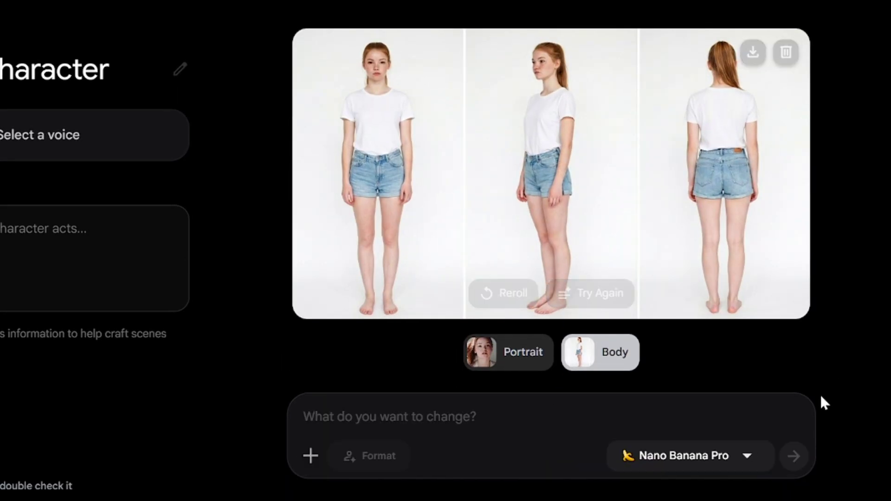
click(519, 360)
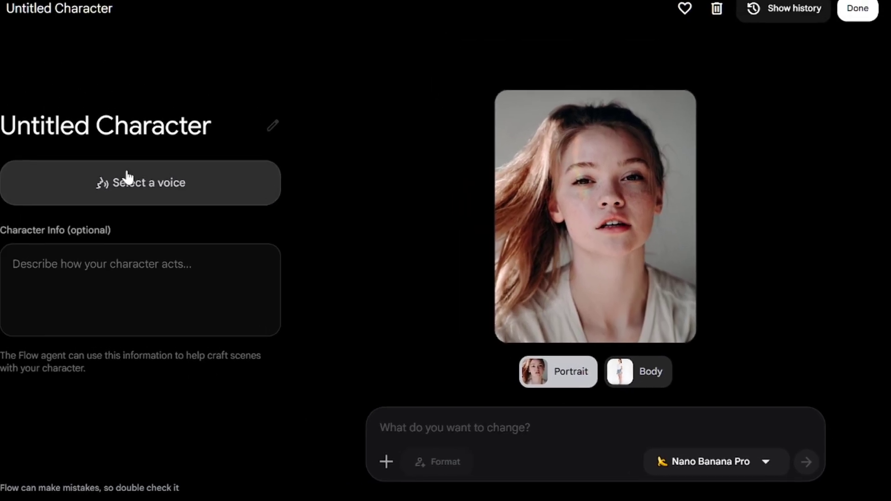
click(134, 283)
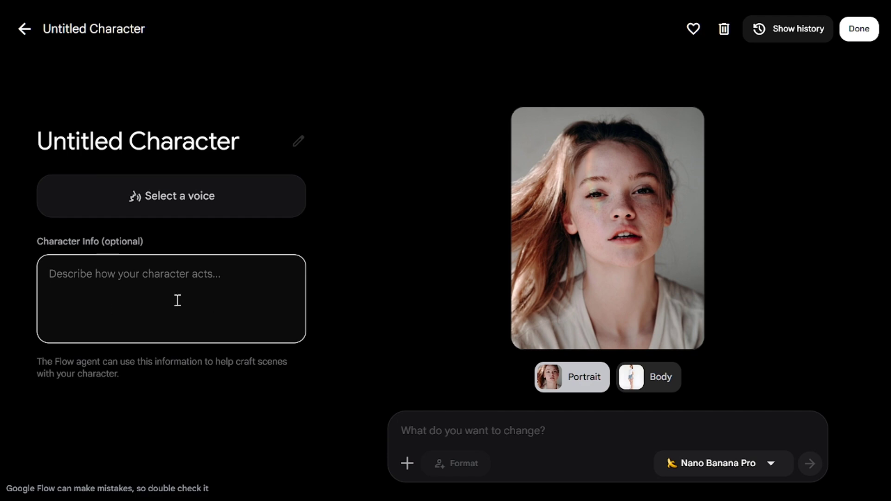
Step: Preview the Leda voice for the character and try the Vindemiatrix voice
click(178, 202)
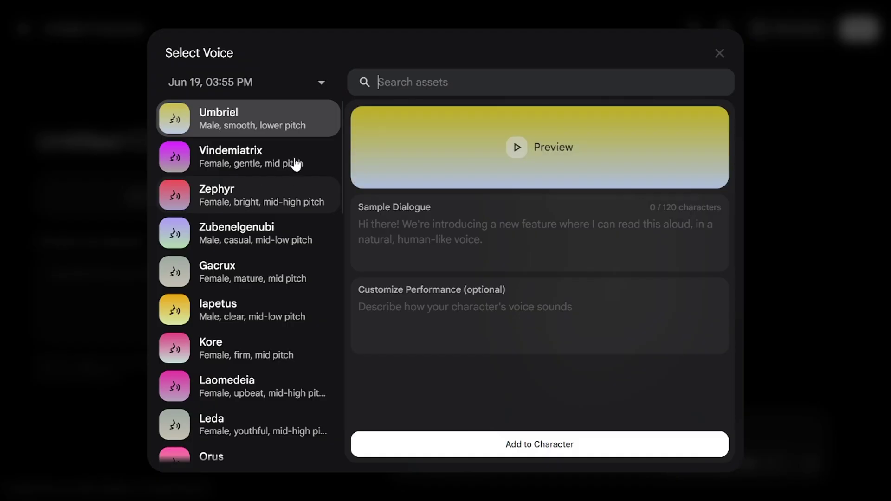
click(272, 420)
click(515, 149)
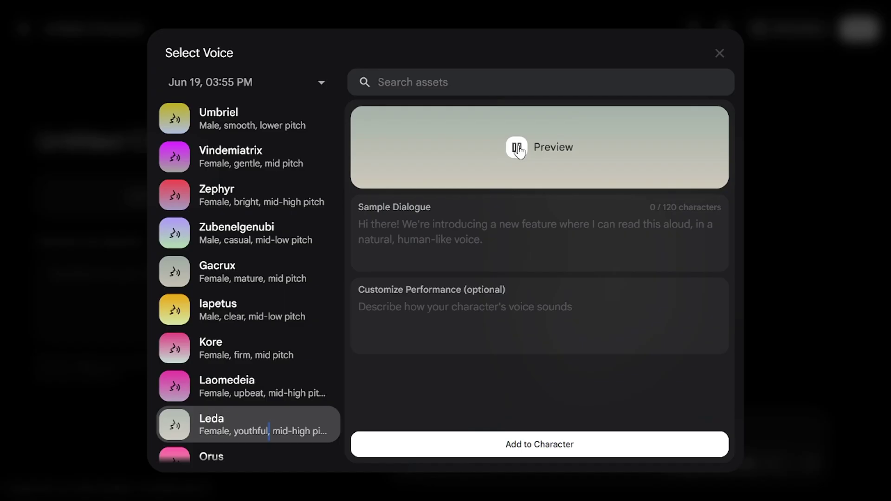
click(304, 157)
Step: Assign the Zephyr voice to the character and finish the character setup
click(274, 194)
click(515, 304)
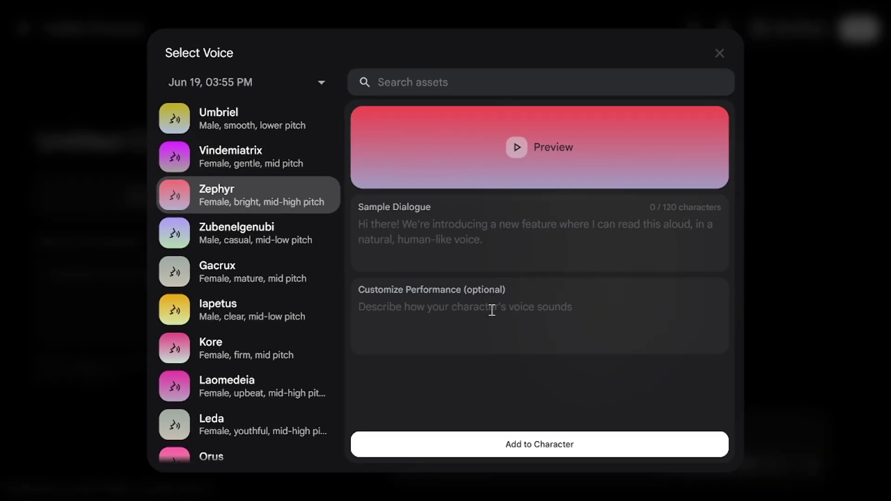
click(510, 447)
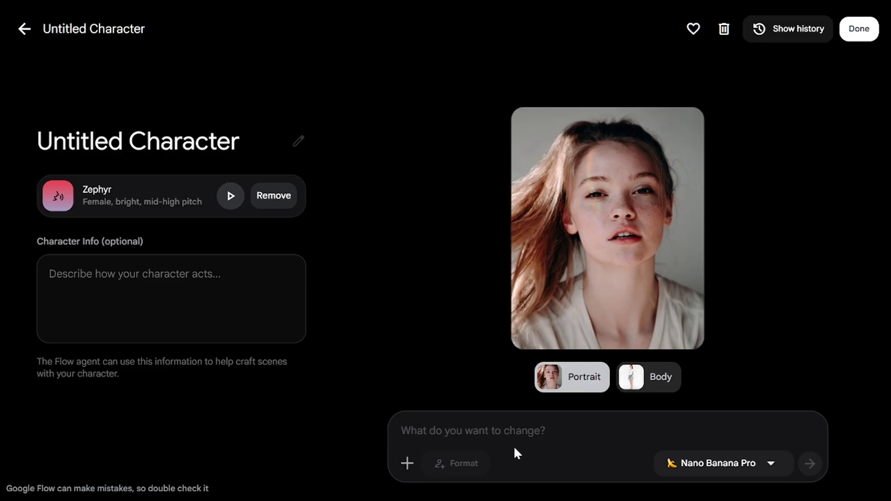
click(858, 32)
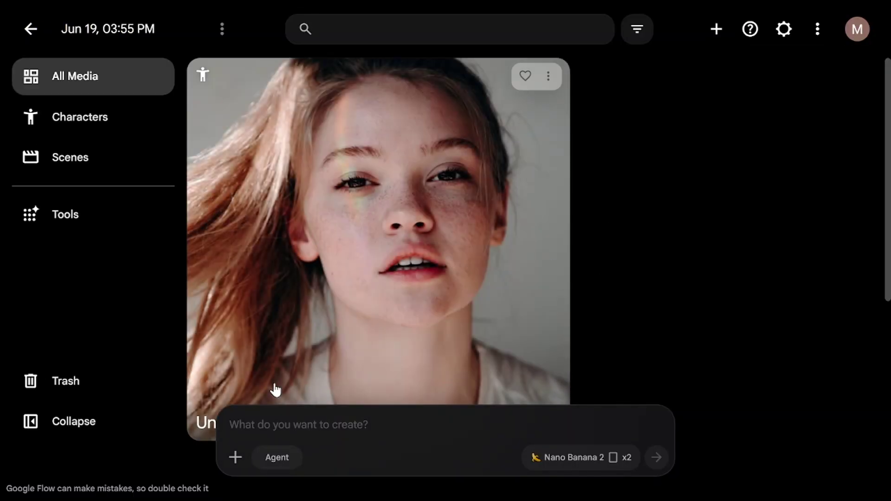
Step: Switch generation to Video with the Veo 3.1 - Fast model and add the character to the prompt as an ingredient
click(570, 459)
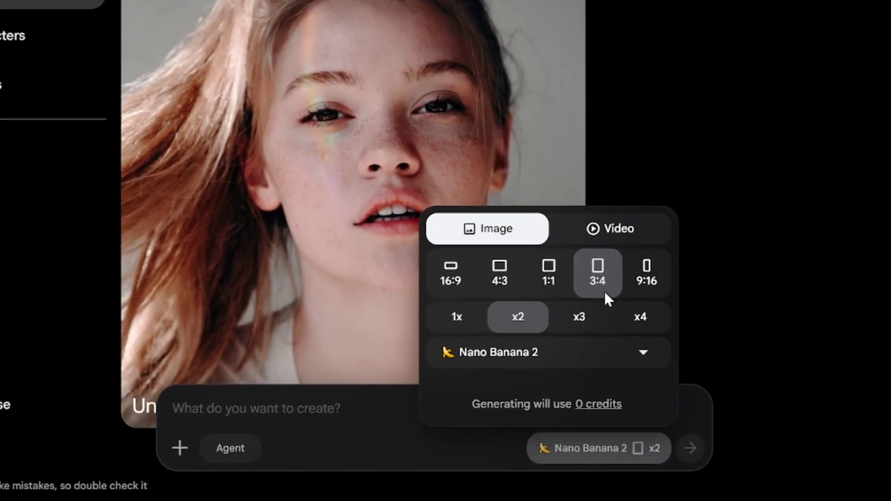
click(613, 269)
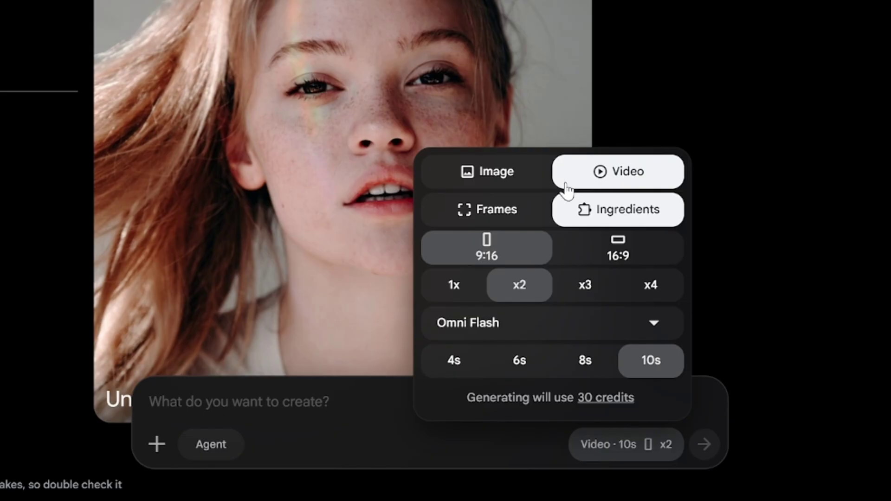
click(482, 329)
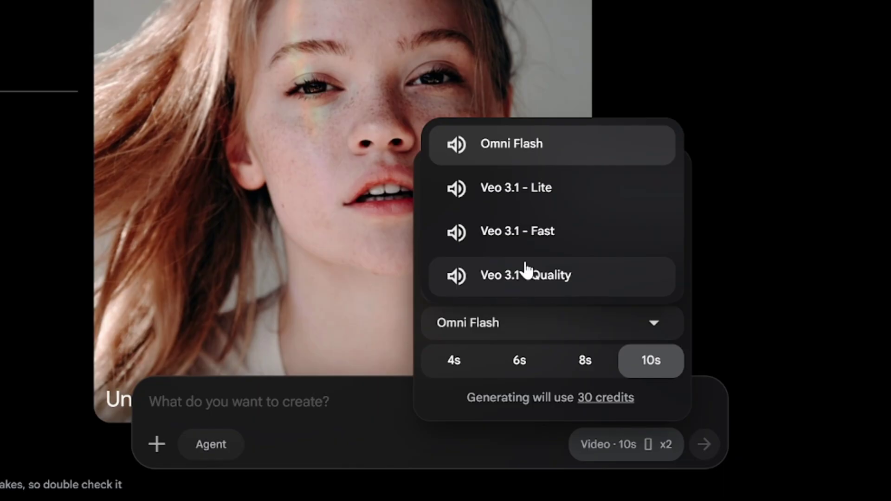
click(528, 240)
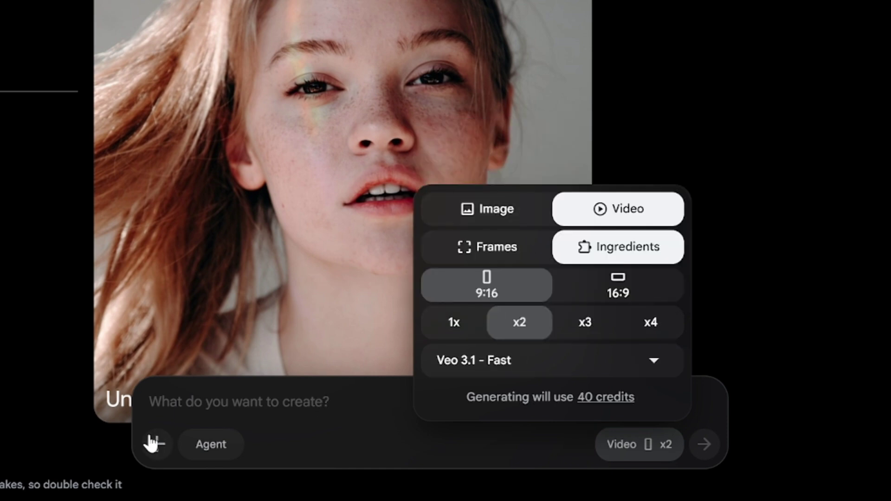
drag(207, 119, 284, 435)
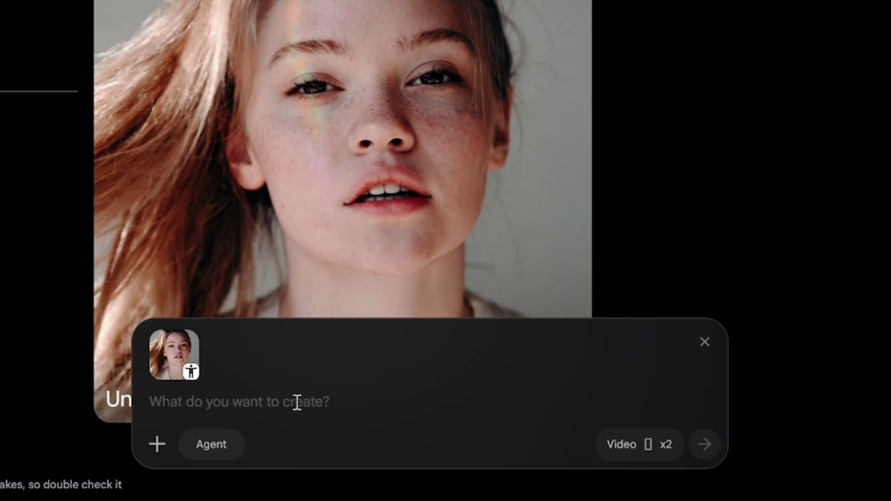
Step: Check the Frames mode's start and end slots, return to Ingredients, and set the number of outputs to 1x
click(626, 448)
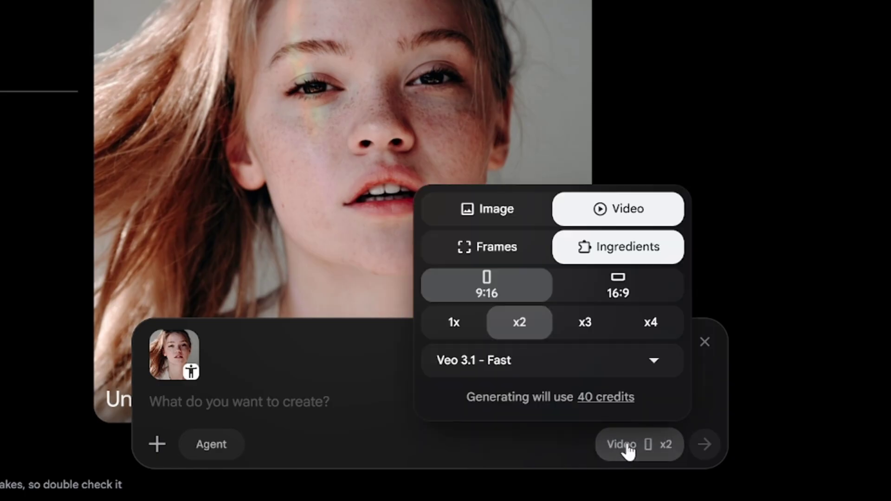
click(507, 256)
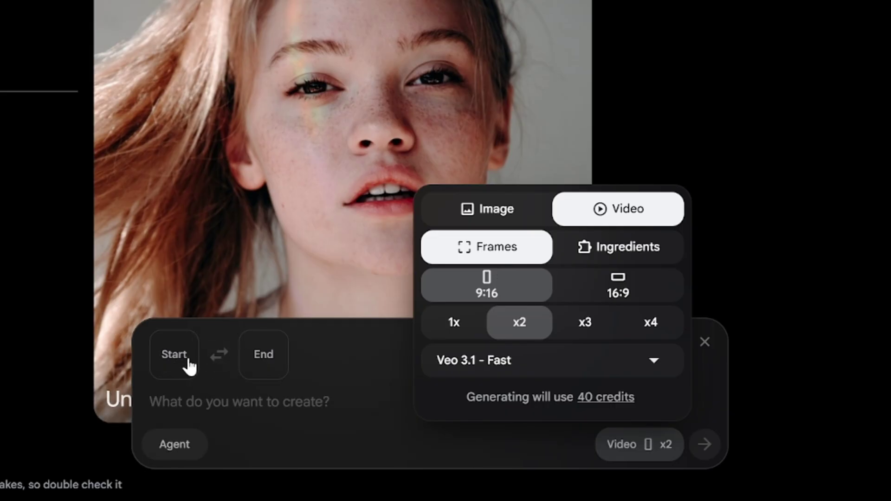
click(607, 250)
Step: Write the video prompt "she is sitting on a bench on the street and telling a short joke"
click(215, 392)
text(she is sitting on the )
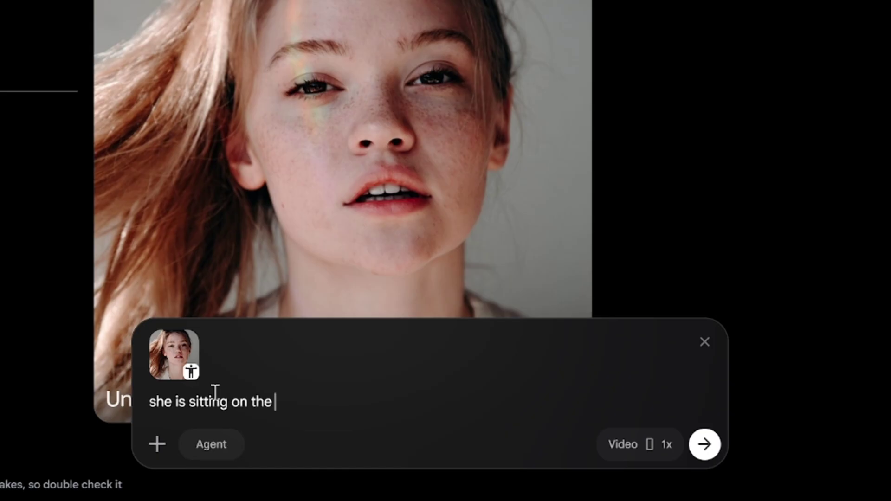
key(BackSpace)
key(BackSpace)
key(BackSpace)
key(BackSpace)
text(a bench on the street and telli)
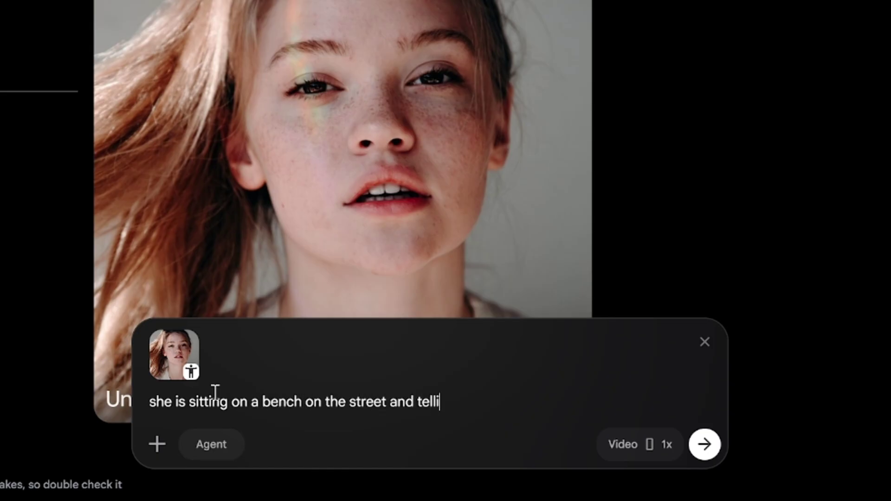
text(ng a short joke)
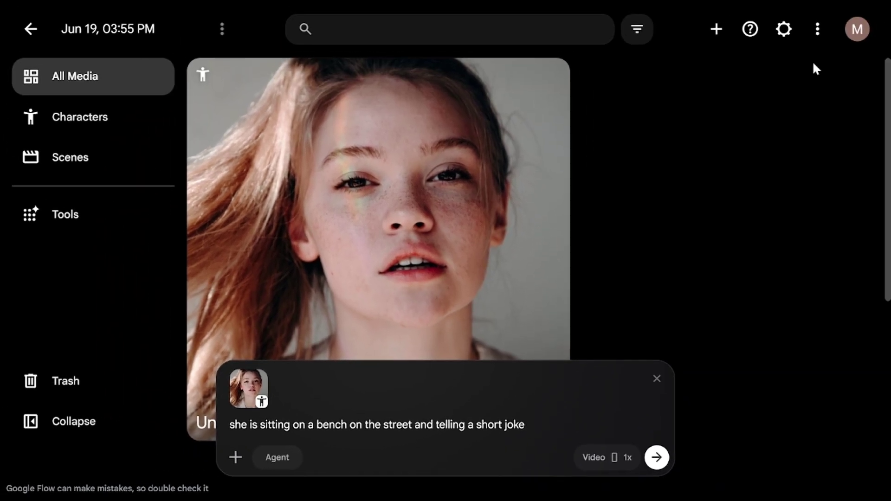
Step: Check the account's available credits and the generation cost of Veo 3.1 - Quality, returning the model to Veo 3.1 - Fast
click(857, 31)
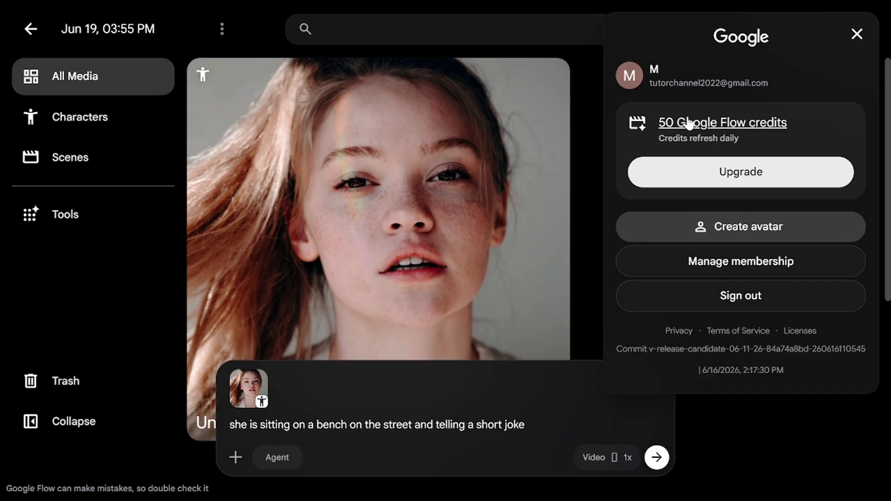
click(608, 419)
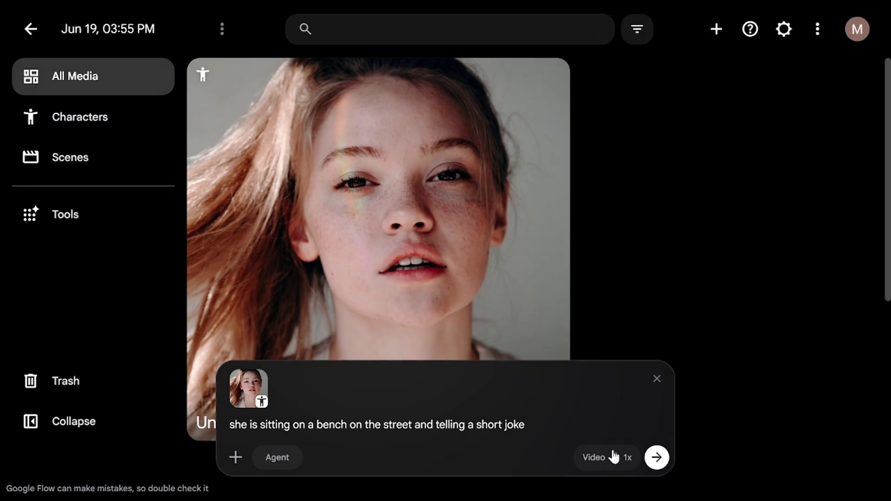
click(614, 460)
click(572, 395)
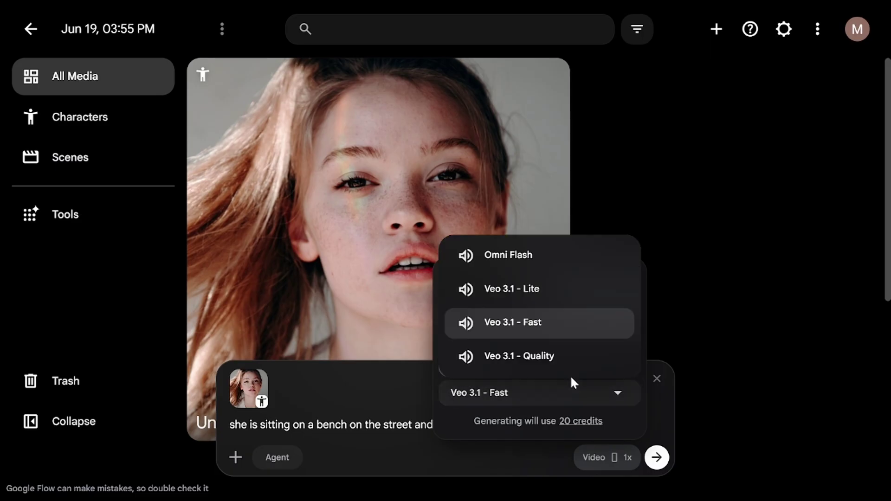
click(571, 359)
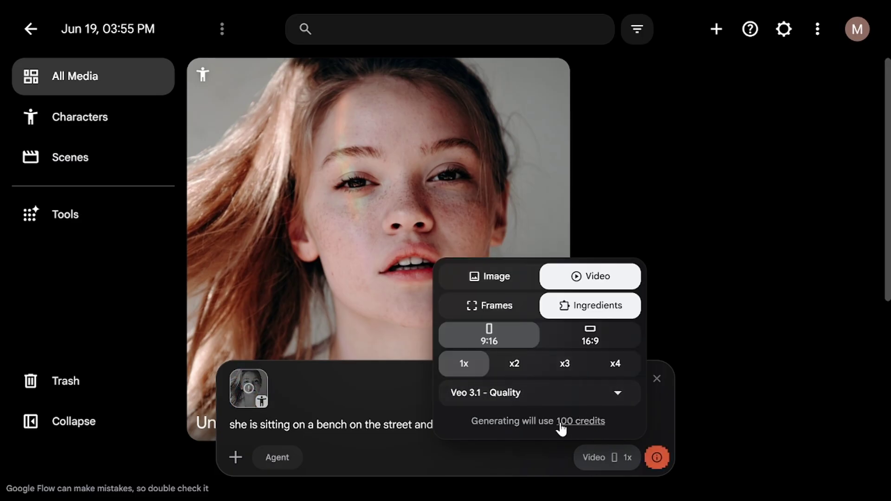
click(532, 399)
click(510, 320)
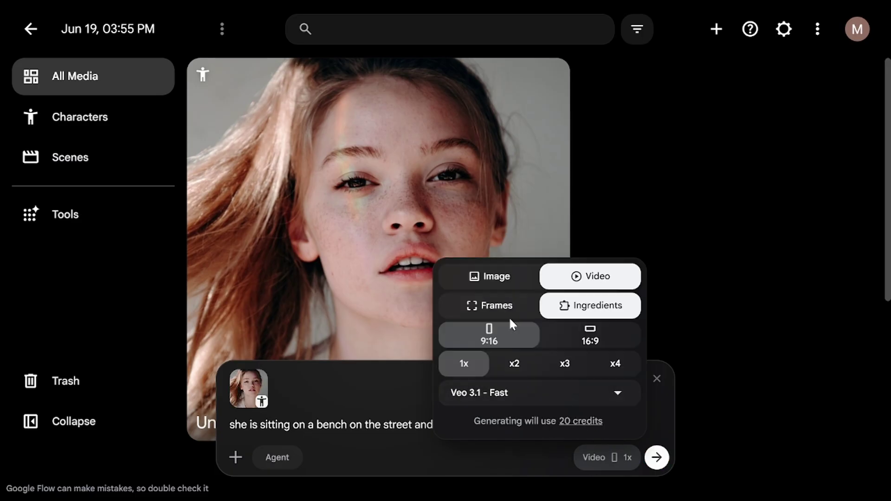
Step: Generate the bench joke video, watch the resulting clip, and return to the project's media
click(413, 455)
click(657, 457)
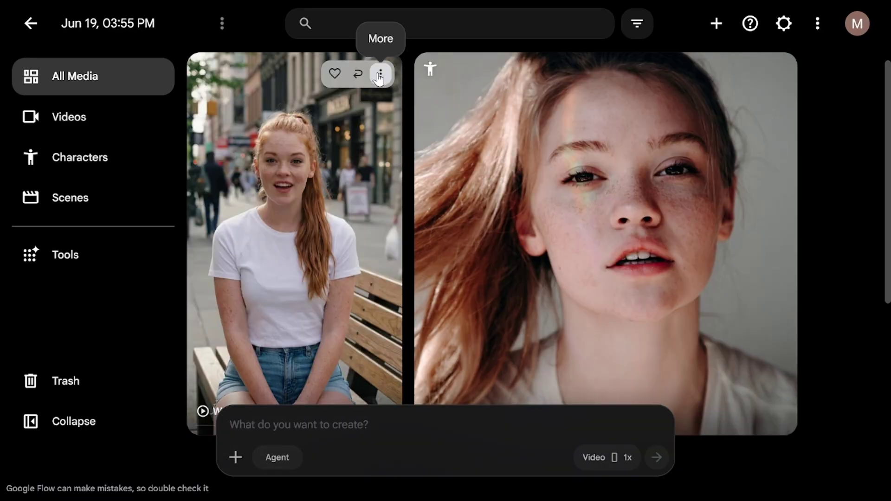
click(379, 74)
mouse_move(370, 179)
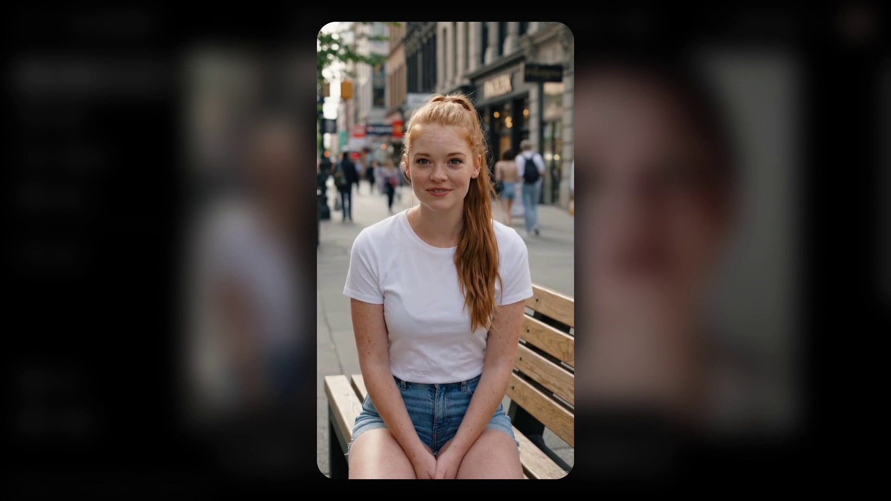
key(Escape)
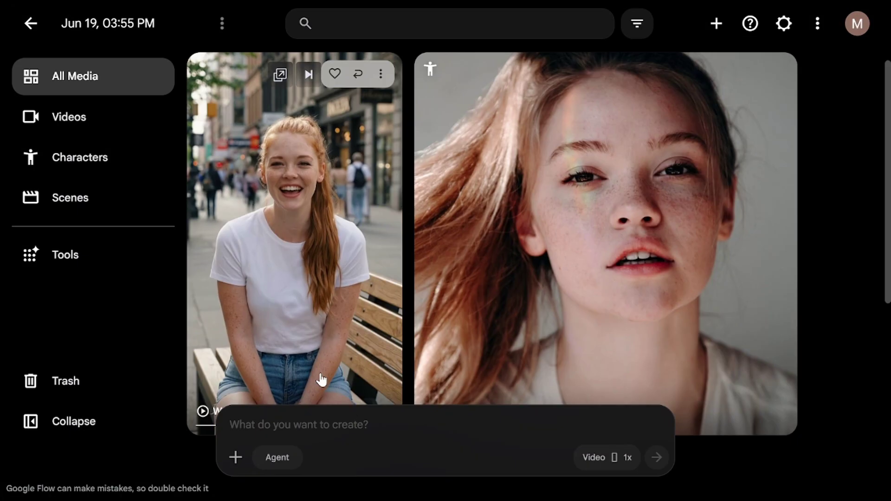
Step: Generate a video from the uploaded portrait image with the prompt "she is dancing"
click(234, 458)
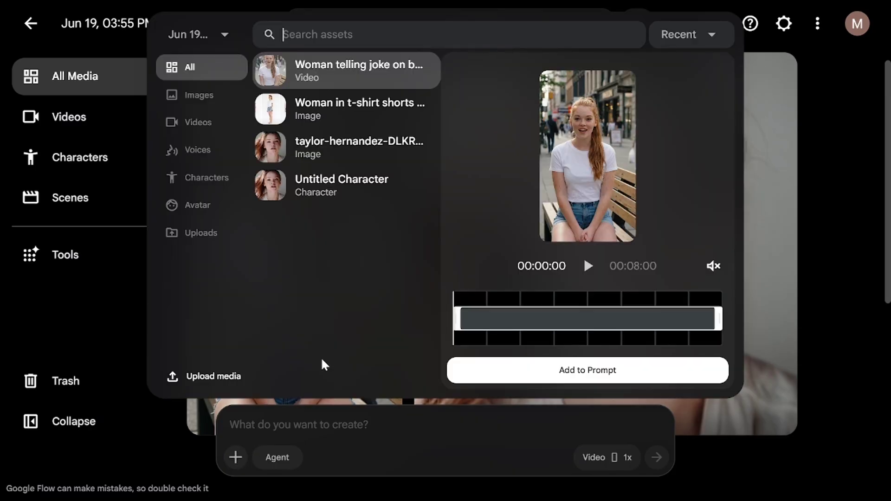
click(372, 150)
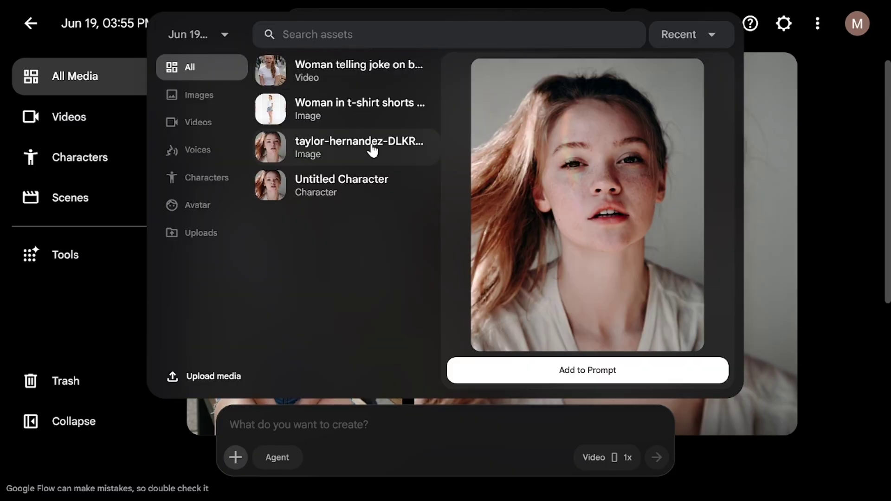
click(526, 372)
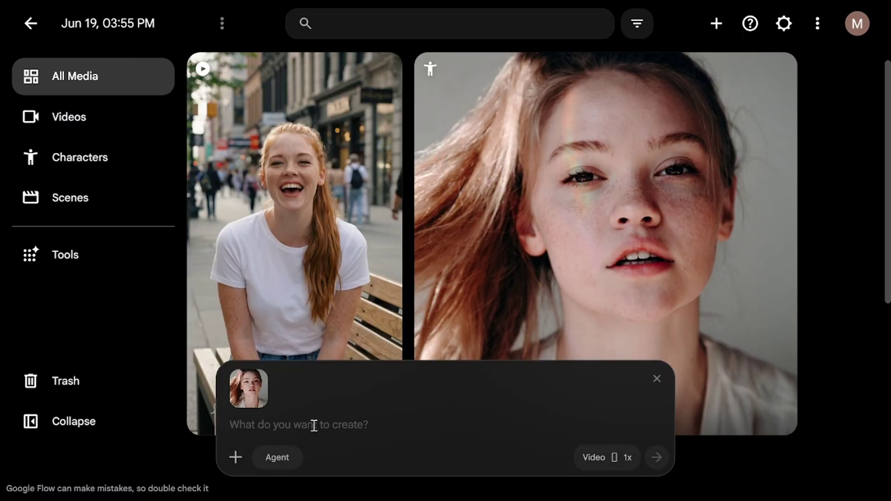
text(she is dancing)
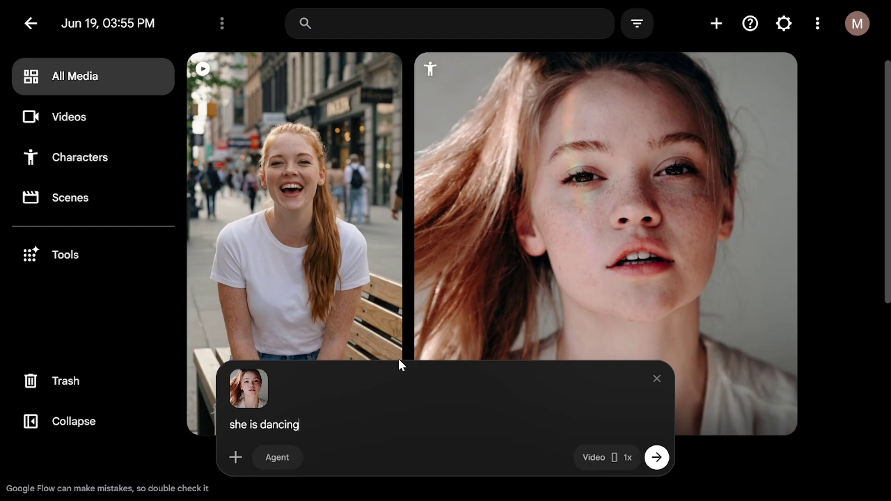
key(Return)
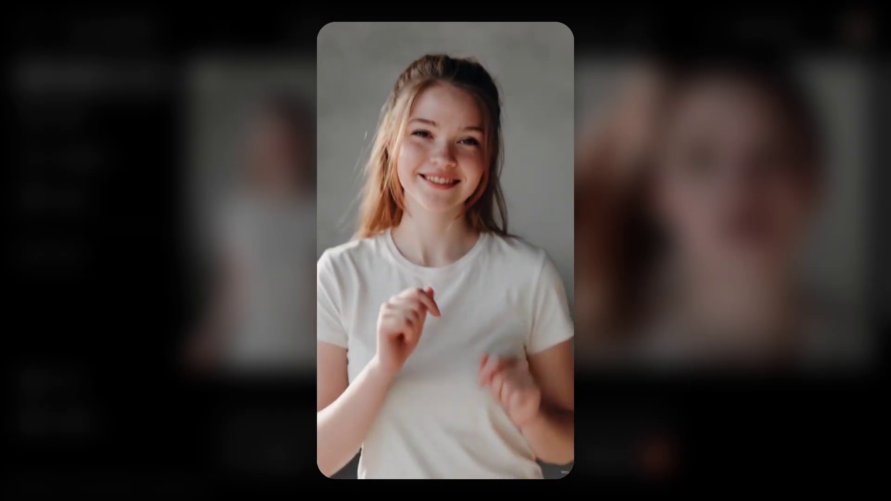
Step: Add the street bench video to the prompt as an ingredient and check the video model list, keeping Omni Flash
drag(780, 200, 424, 422)
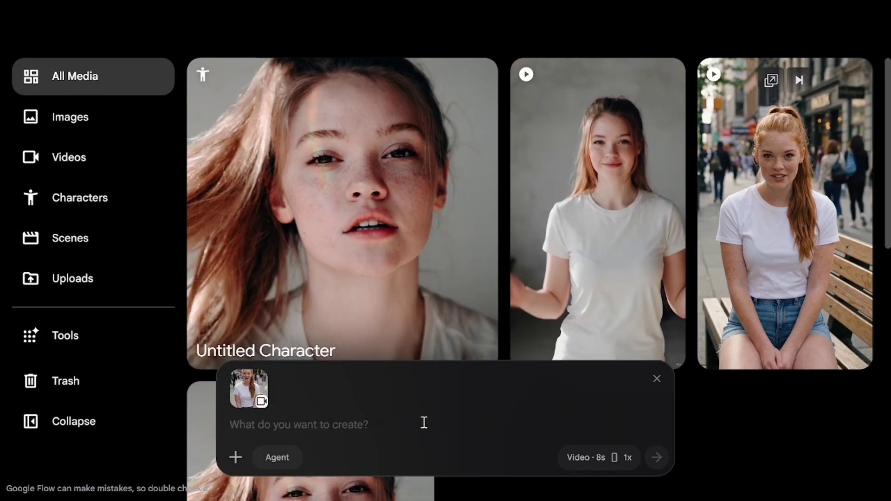
click(569, 459)
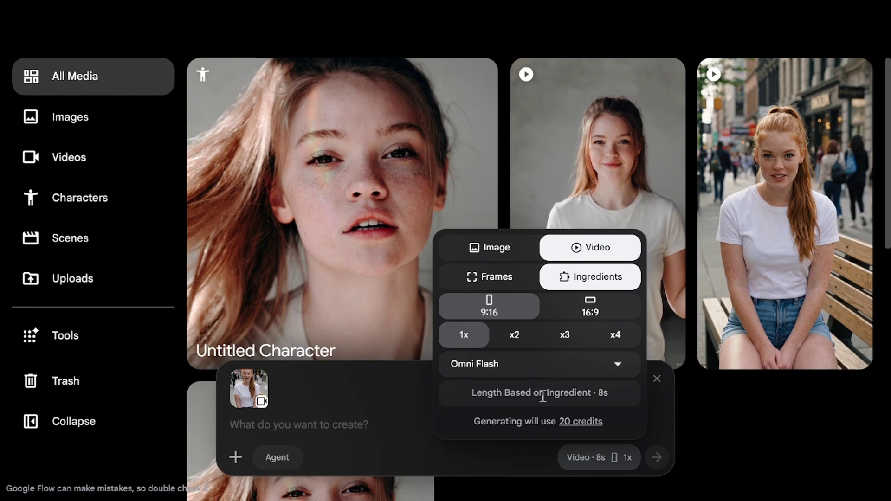
click(522, 370)
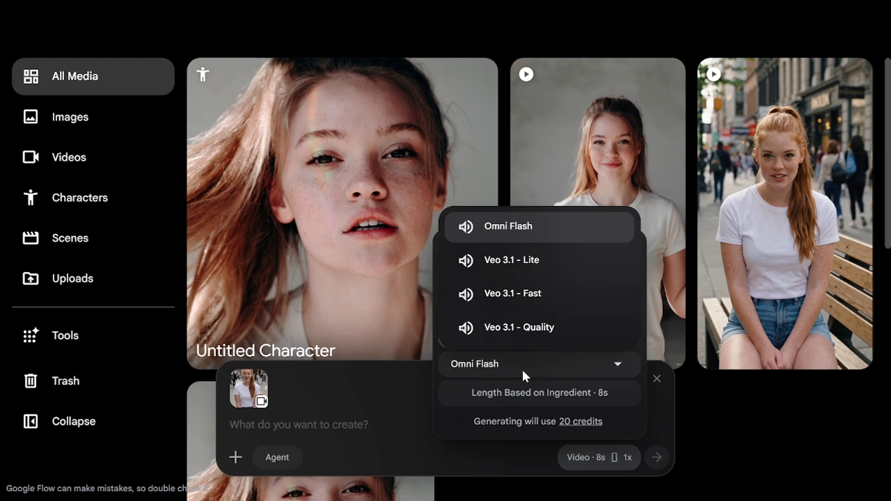
click(522, 368)
Step: Generate the video edit with the prompt "keep the character the same but make the background cartoonish like this is pixar animation"
click(318, 424)
text(keep the character the same but make the background cartoonish li)
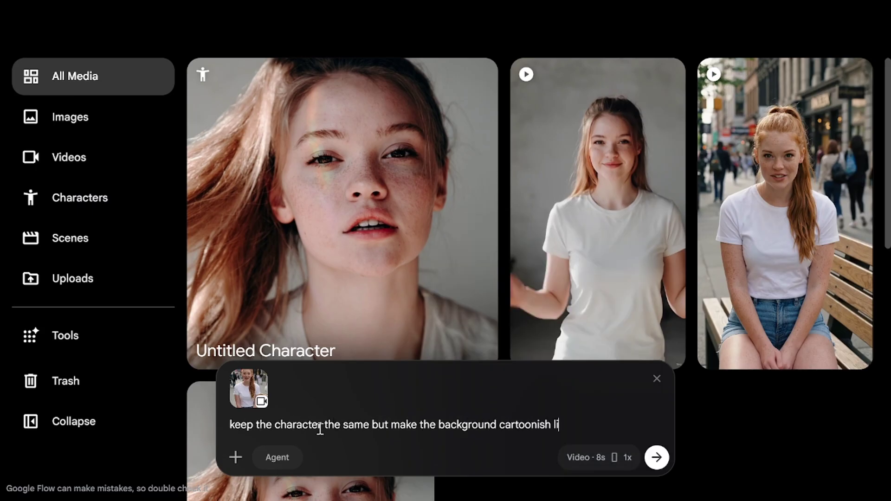
text(ke this is pixar animation)
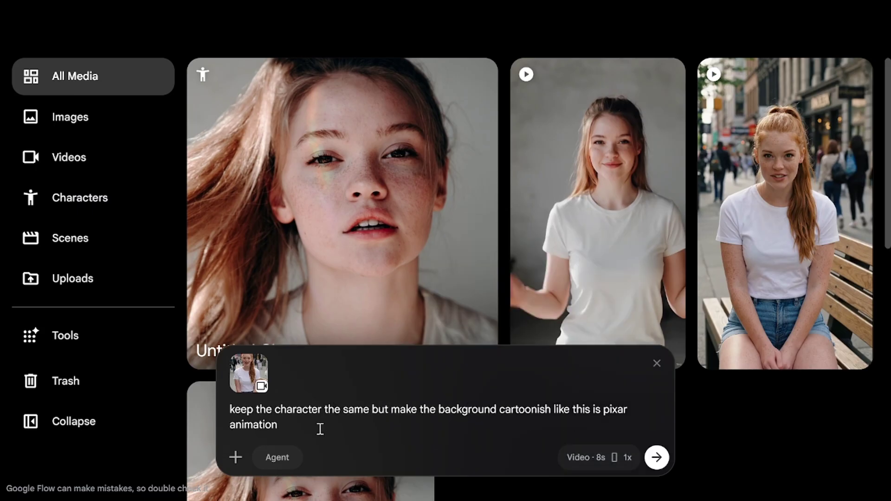
click(666, 458)
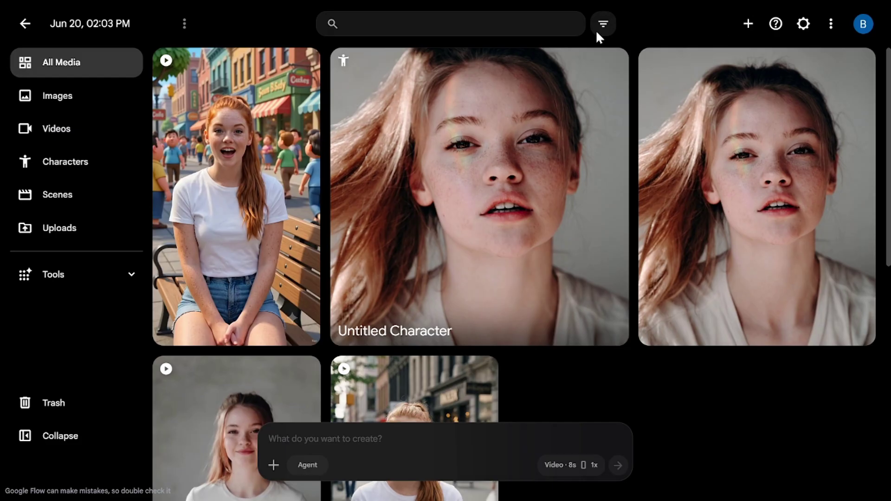
Step: Create a scene containing the cartoon-background bench clip and the dancing clip, and open it in the scene editor
click(73, 193)
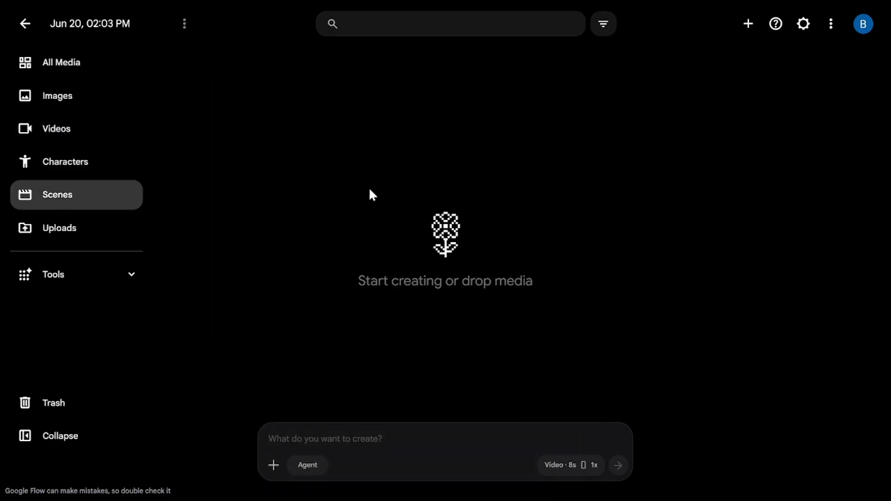
click(60, 64)
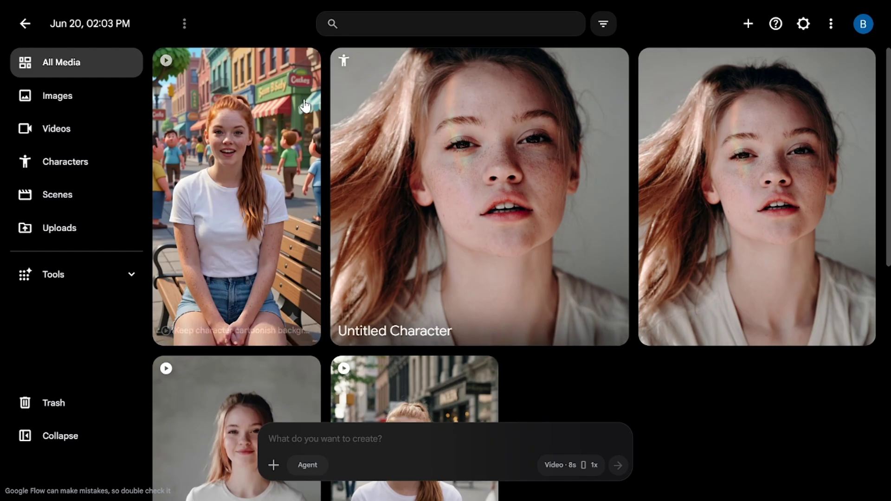
click(750, 24)
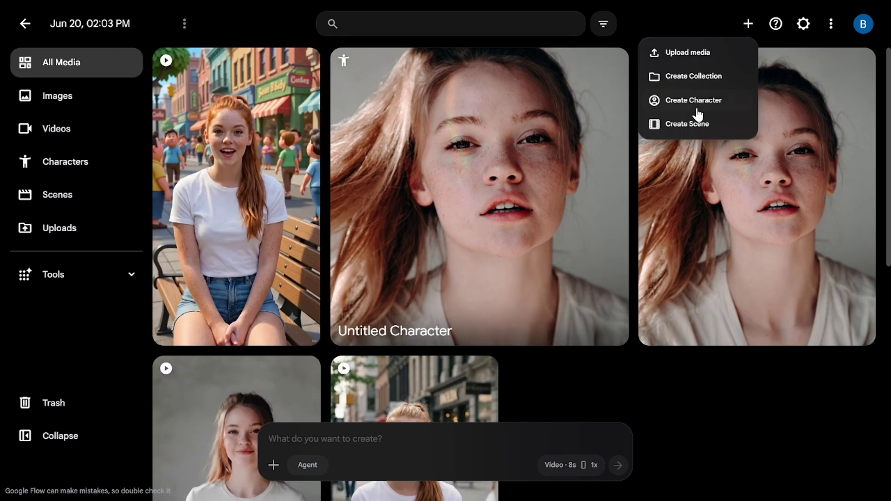
click(692, 126)
scroll(694, 198, down, 1)
drag(751, 165, 478, 176)
scroll(478, 176, down, 1)
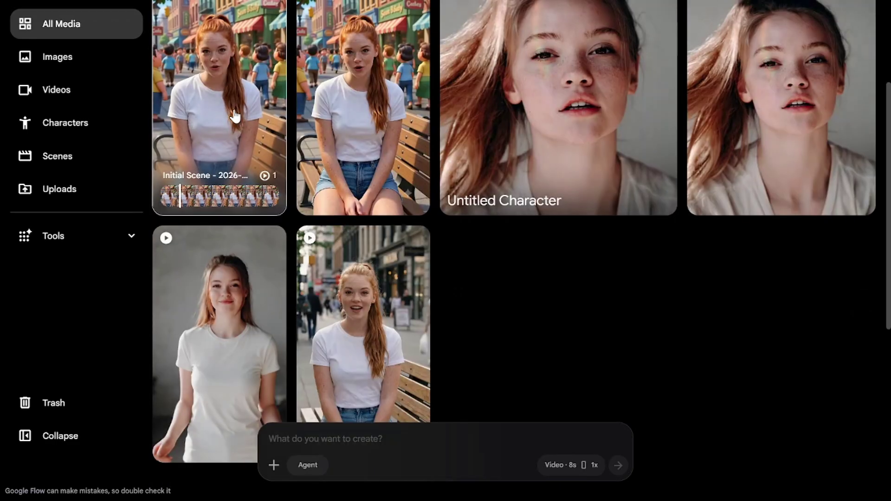
click(234, 116)
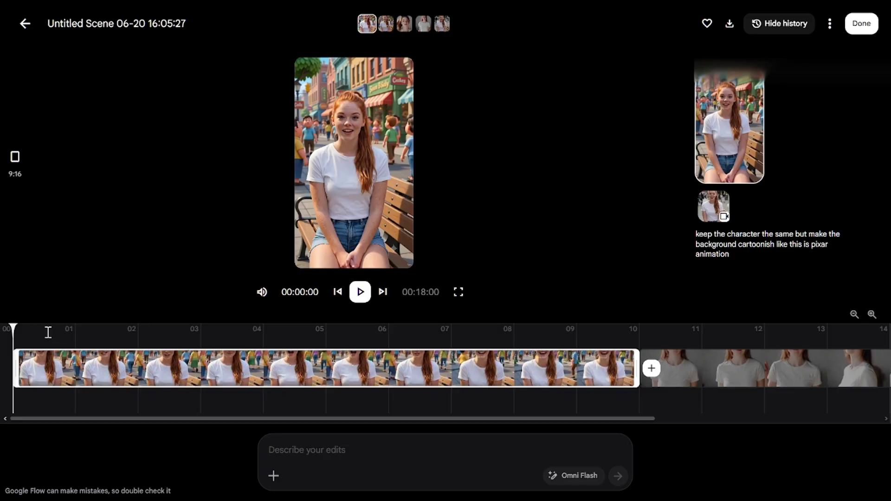
Step: Examine the scene timeline from the first clip through the dancing clip up to the scene's end
click(310, 333)
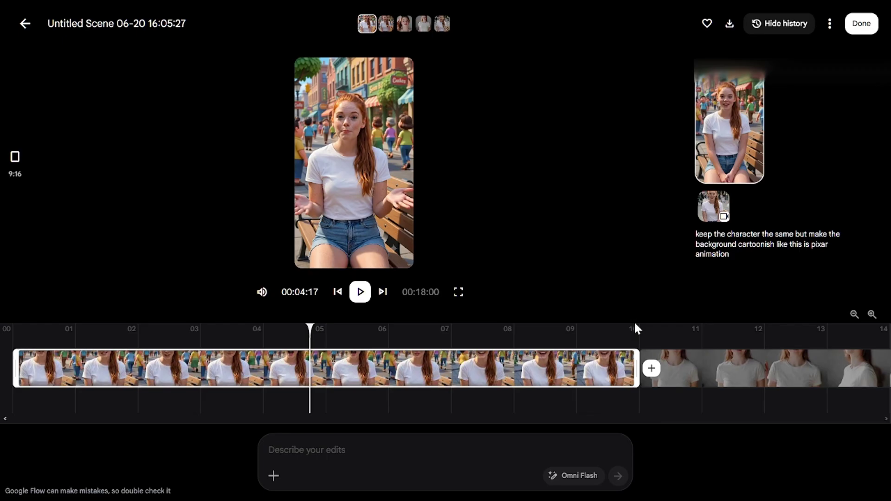
click(640, 334)
click(700, 362)
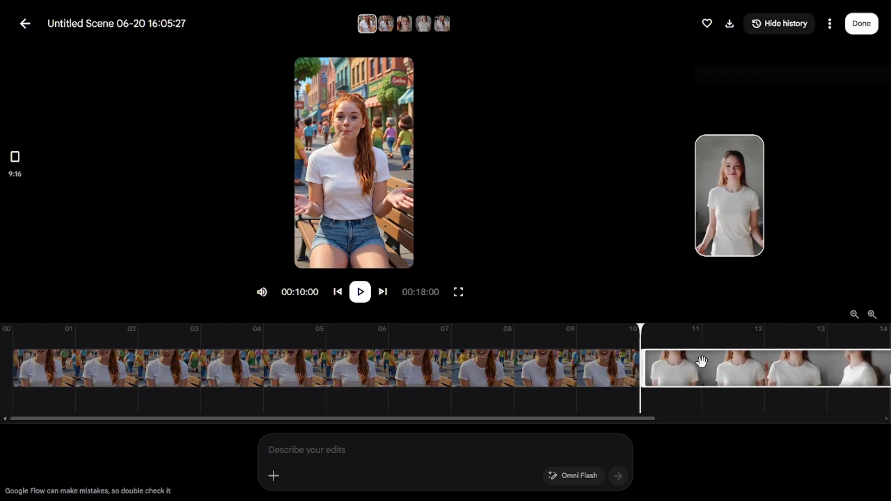
drag(570, 421, 866, 413)
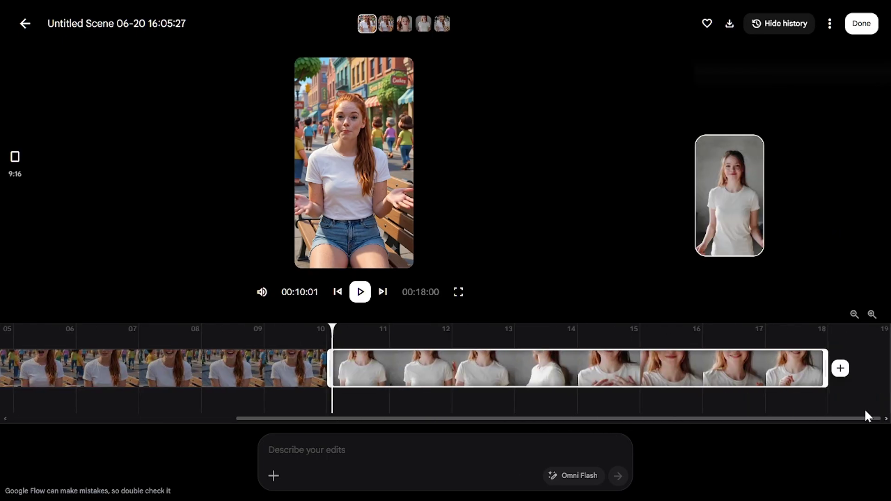
drag(804, 328, 848, 348)
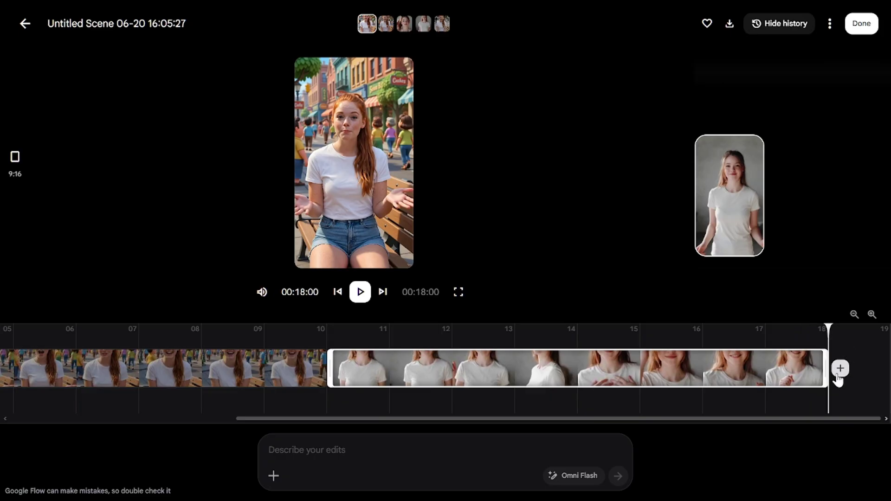
Step: Trim the end of the cartoon-background clip to shorten the scene to about 00:17:10, and return to the project
click(318, 340)
click(314, 367)
drag(323, 368, 173, 362)
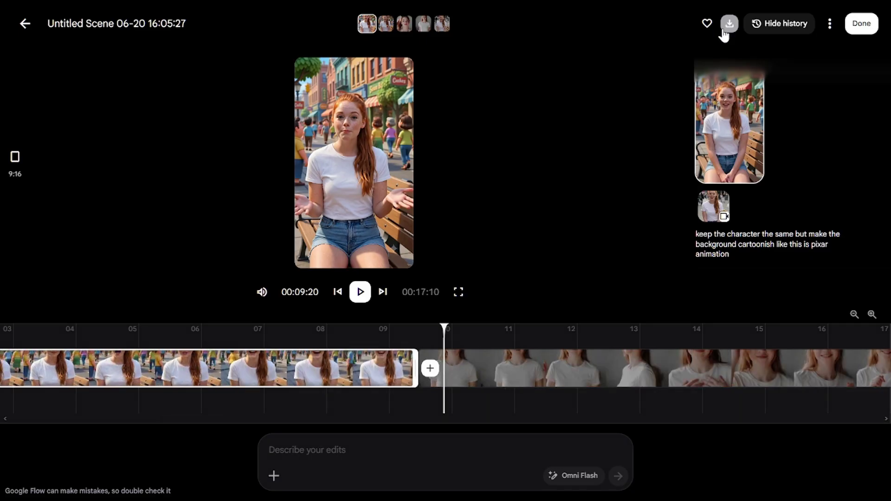
click(25, 24)
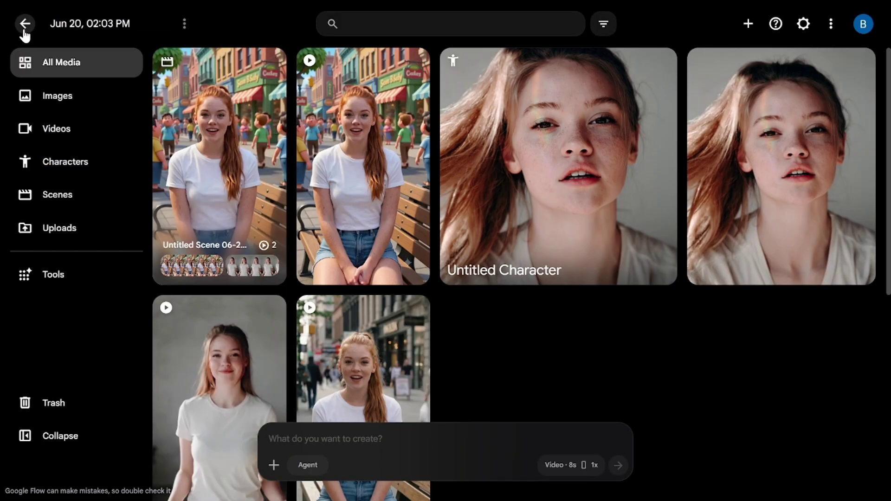
Step: Browse the image and video tools available in the tools gallery and open the Mockup tool
click(93, 273)
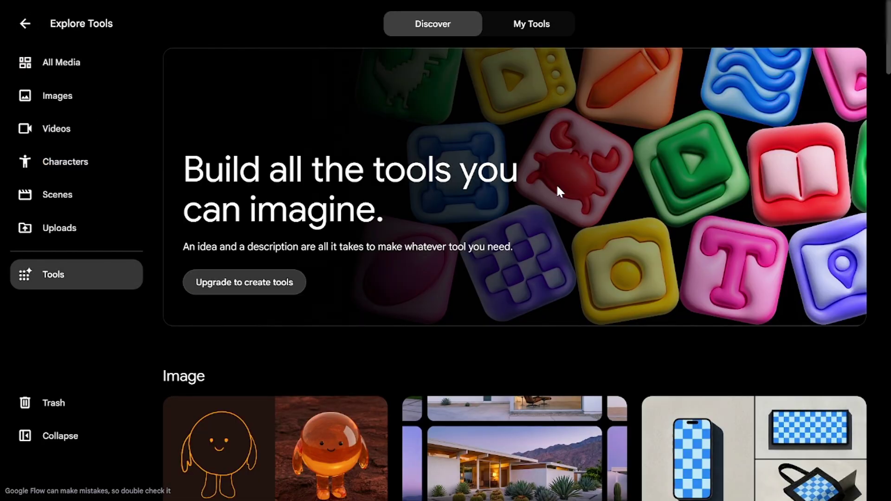
scroll(575, 196, down, 5)
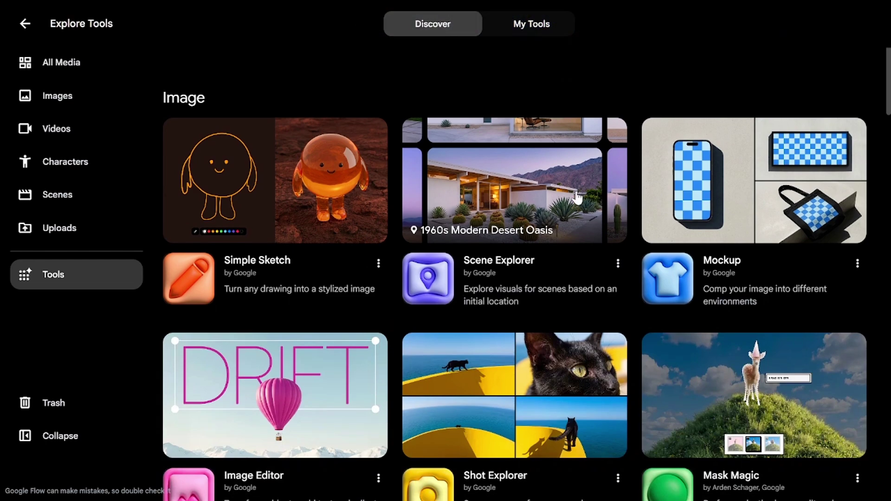
scroll(590, 330, down, 15)
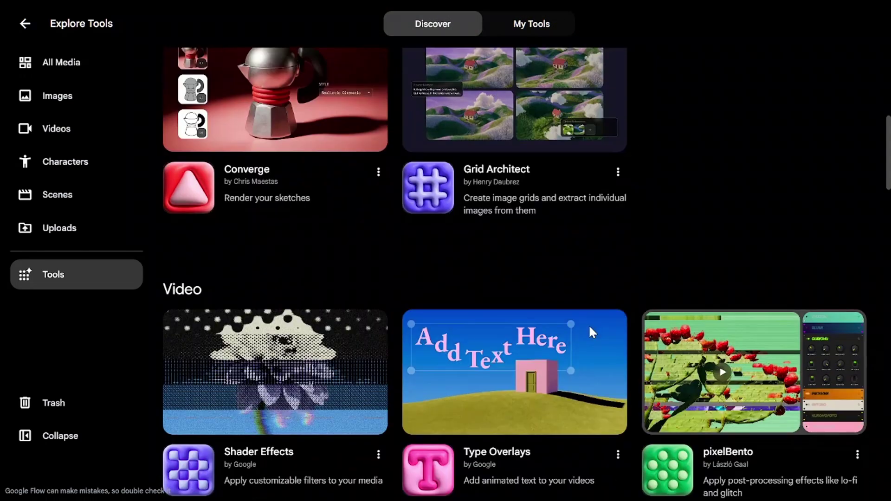
scroll(588, 324, up, 7)
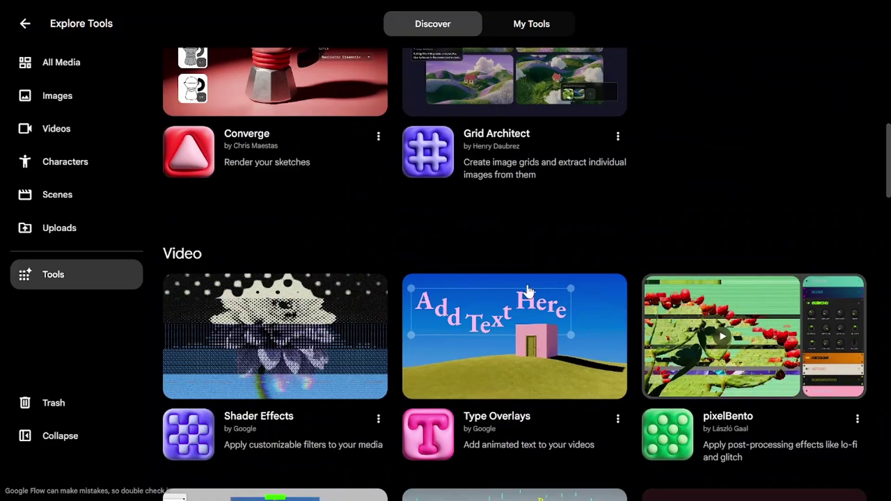
scroll(527, 292, up, 15)
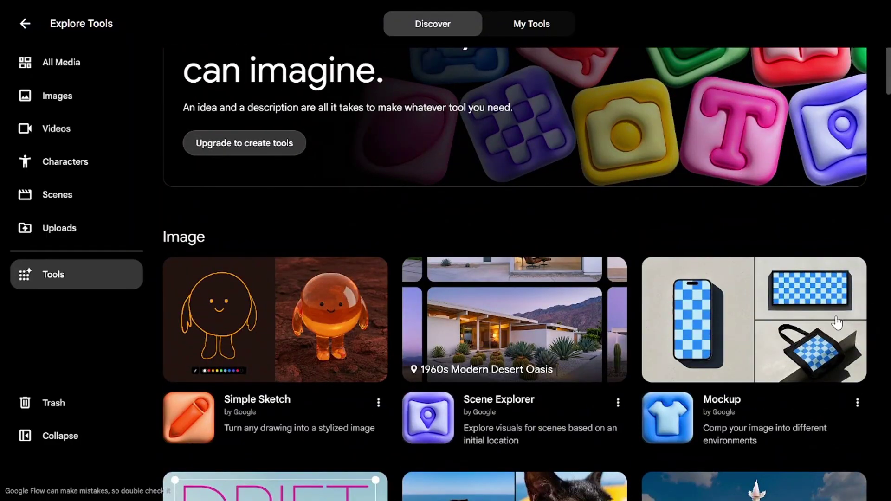
click(780, 311)
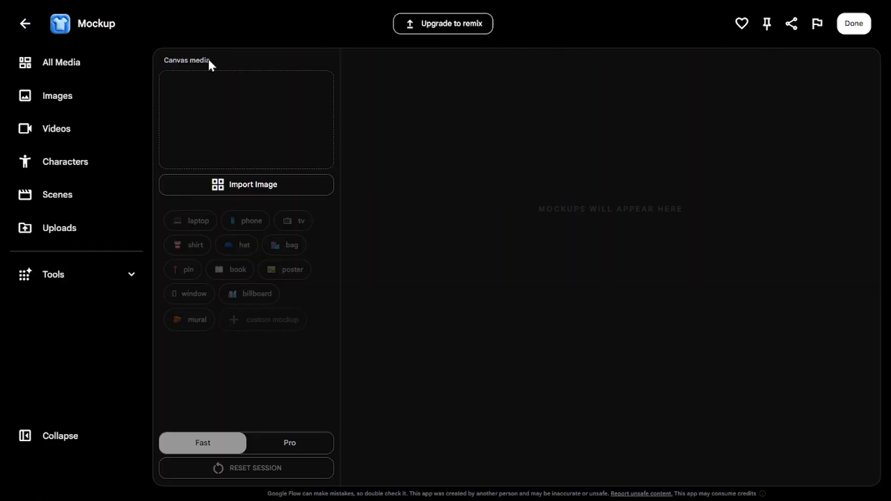
Step: Import the woman's close-up portrait, generate a poster mockup and a shirt mockup of it, and return to the tools gallery
click(251, 182)
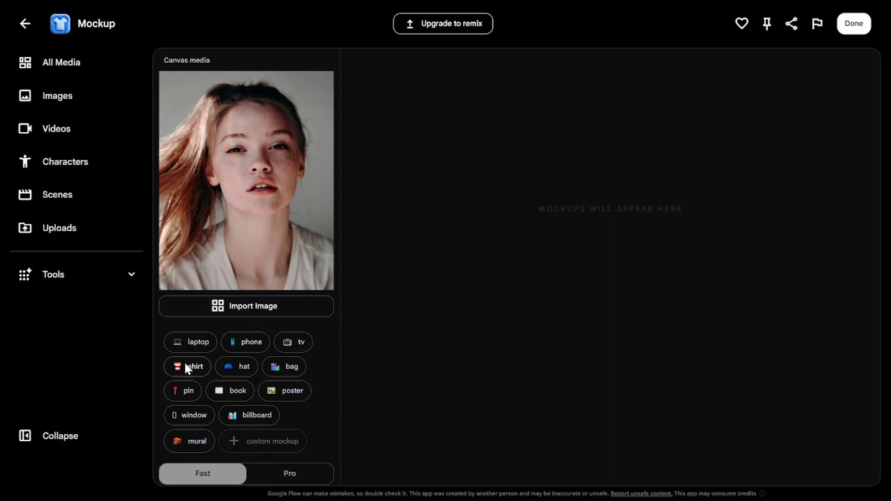
click(275, 391)
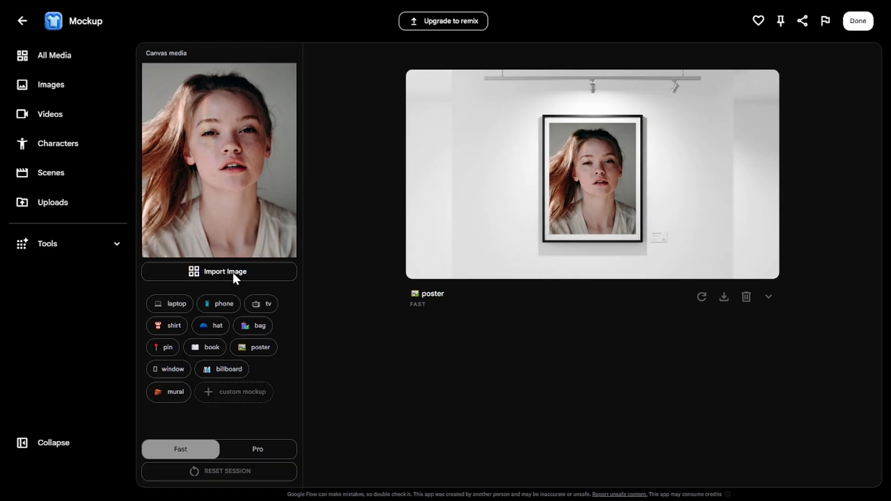
click(164, 323)
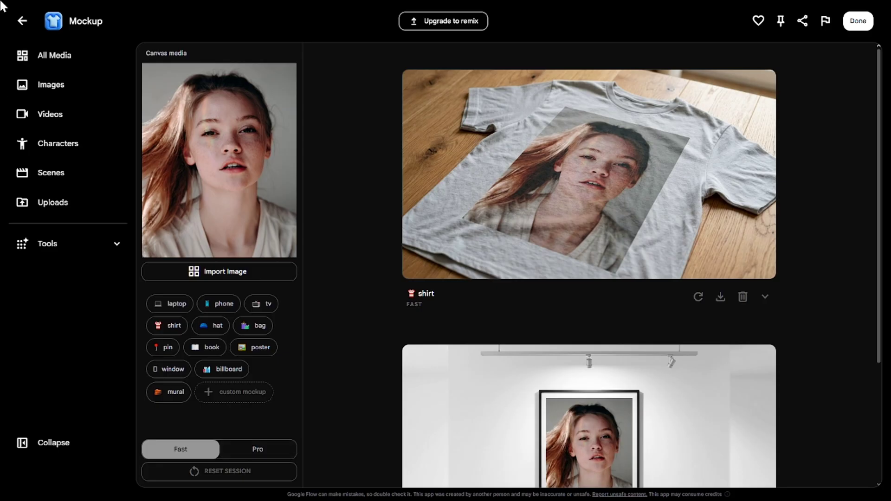
click(23, 21)
Step: Open the Shader Effects tool and set the bench video's contrast to 1.05 and tint to 0.5
scroll(436, 199, down, 6)
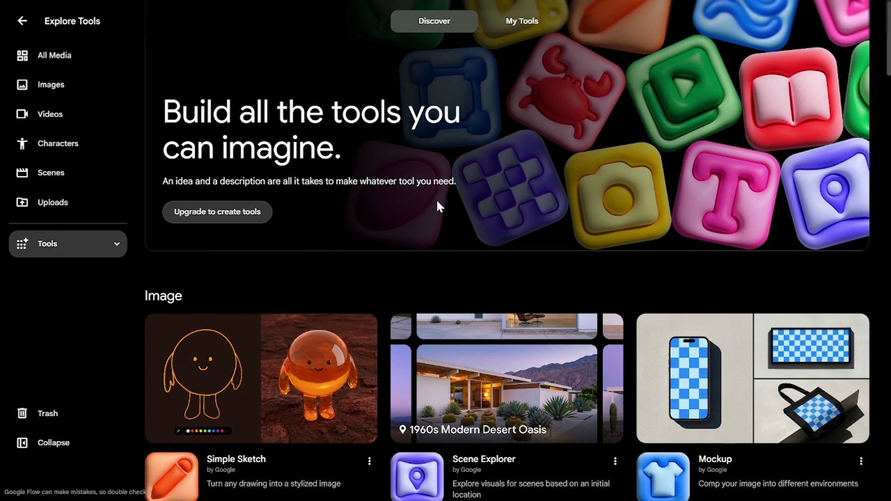
scroll(304, 219, down, 10)
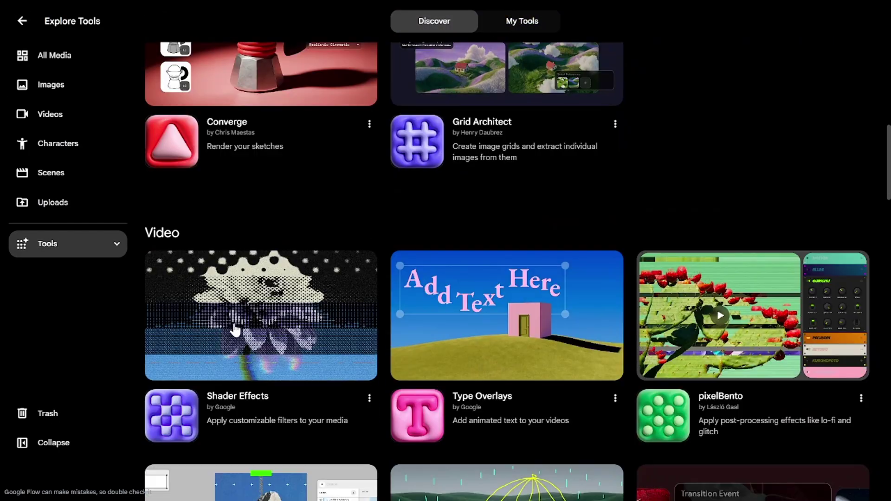
click(235, 330)
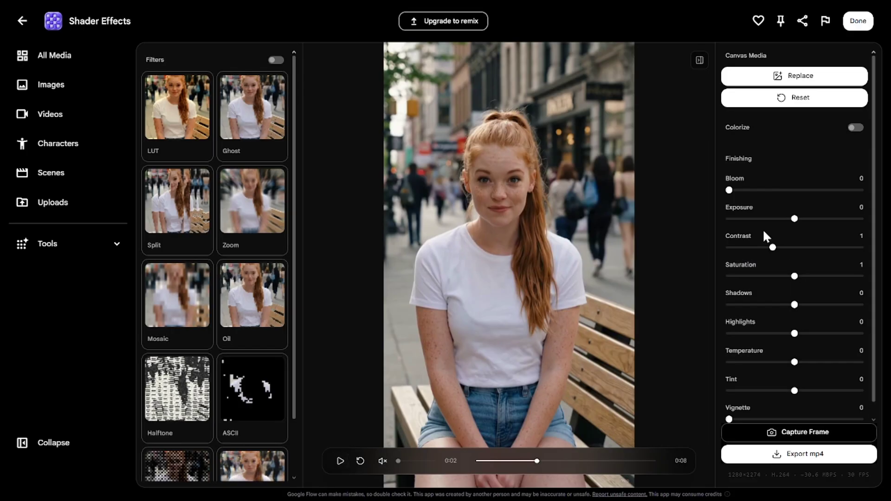
drag(772, 251, 777, 278)
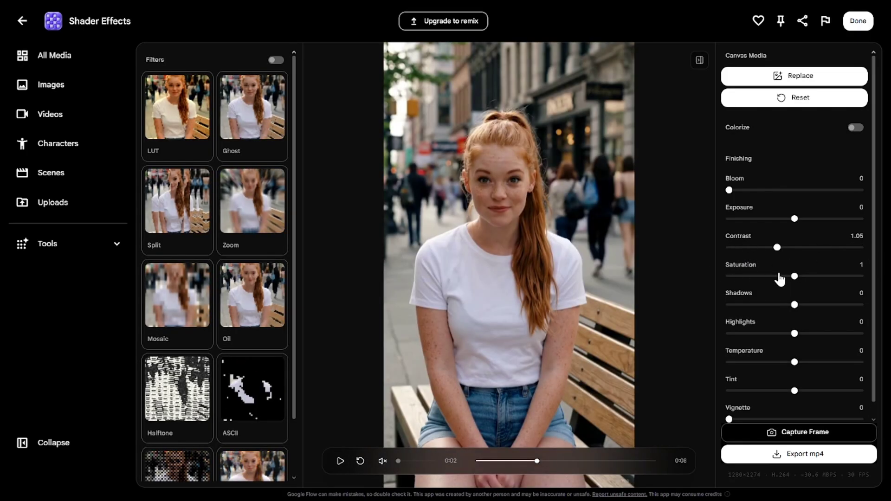
scroll(780, 356, down, 1)
mouse_move(793, 379)
mouse_down()
mouse_move(700, 391)
mouse_move(871, 384)
mouse_move(810, 384)
mouse_up()
Step: Try the Mosaic filter on the bench video and preview its playback
click(172, 299)
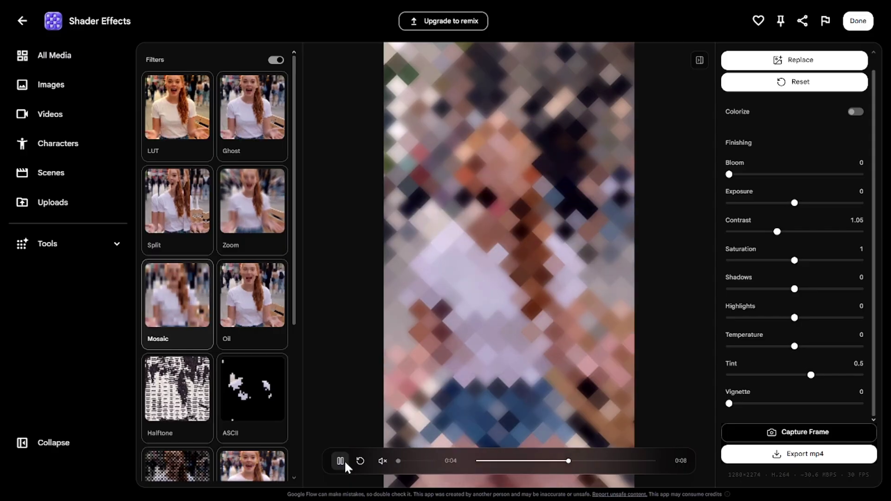
click(340, 460)
Step: Apply the Dither filter to the bench video, preview its playback, and return to the tools gallery
scroll(176, 316, down, 5)
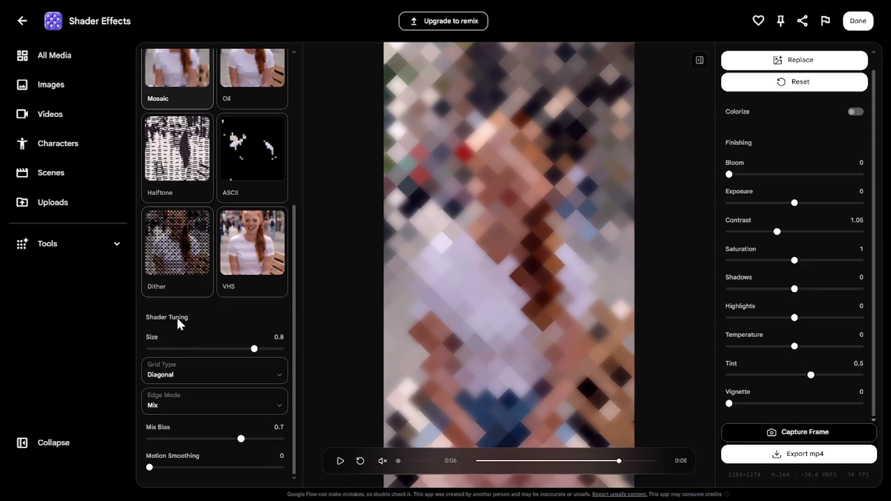
click(175, 255)
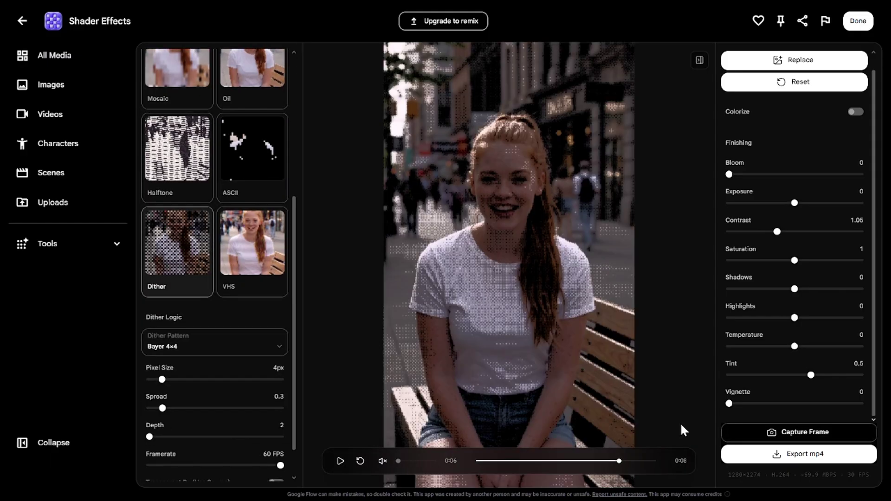
click(336, 462)
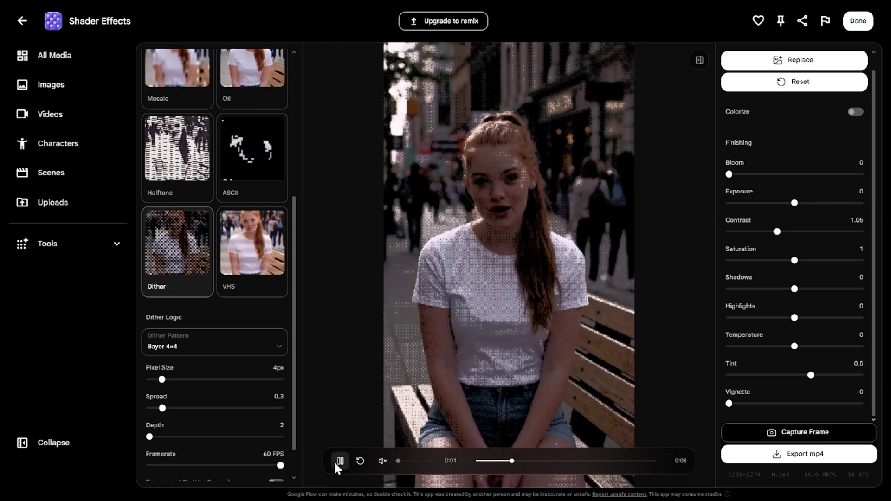
click(336, 463)
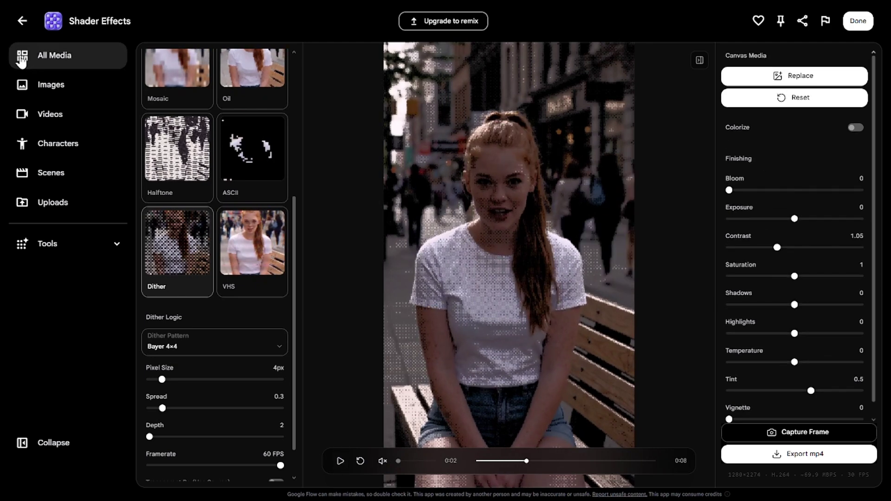
click(22, 22)
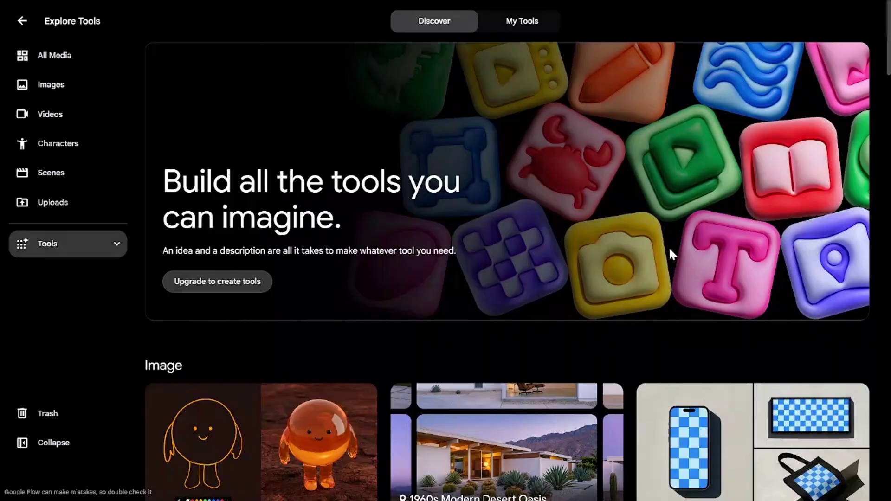